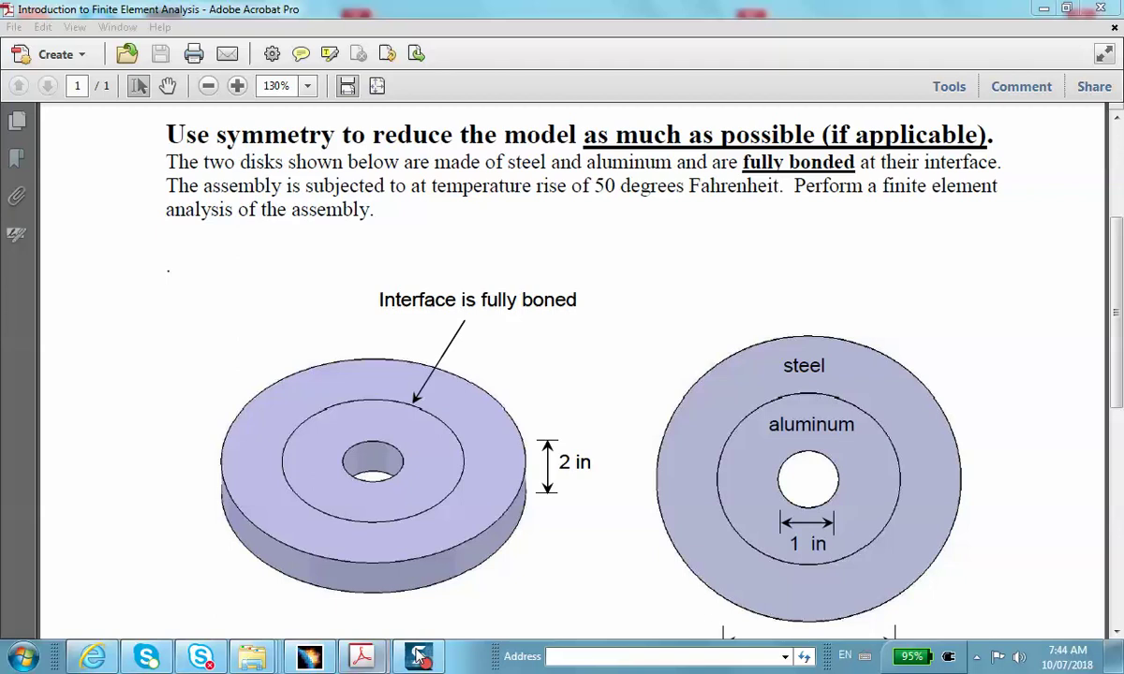
- Bring back the maximized Product1 in CATIA and insert a new part under Product1
click(4, 4)
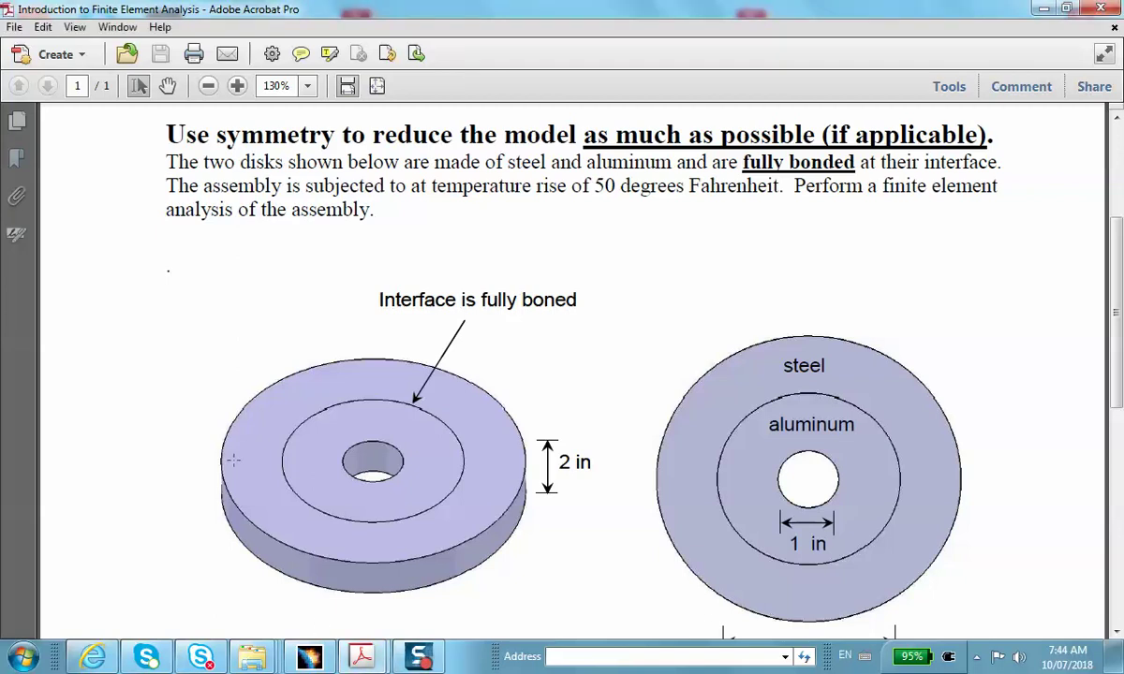
mouse_move(428, 663)
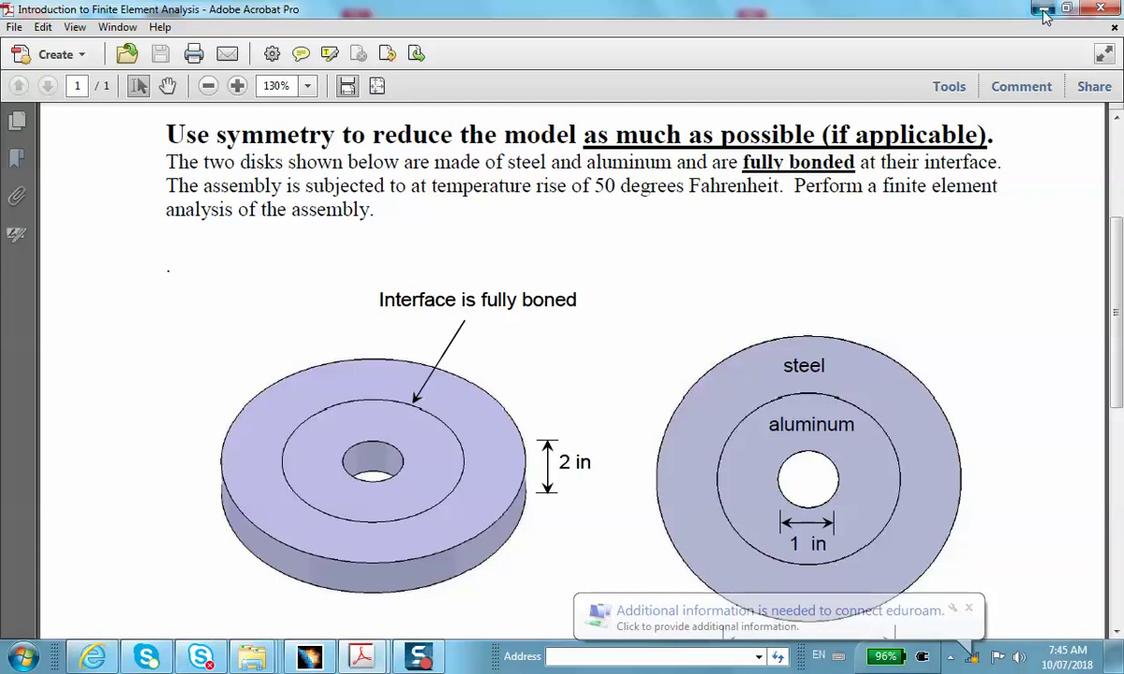
click(1045, 17)
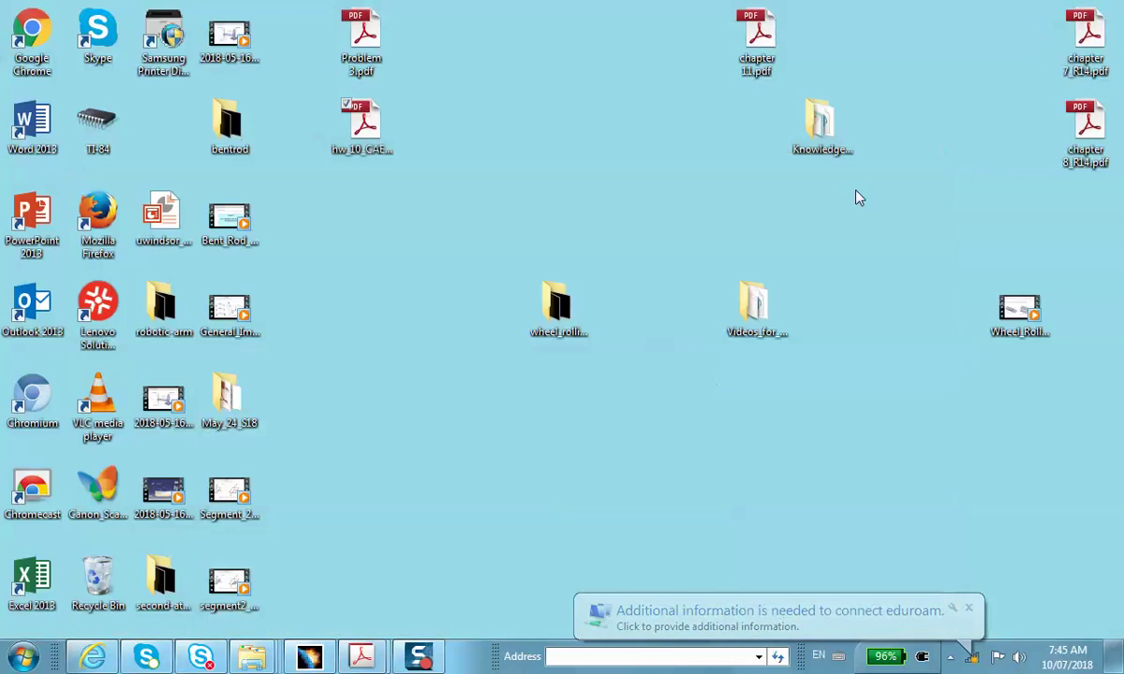
click(309, 657)
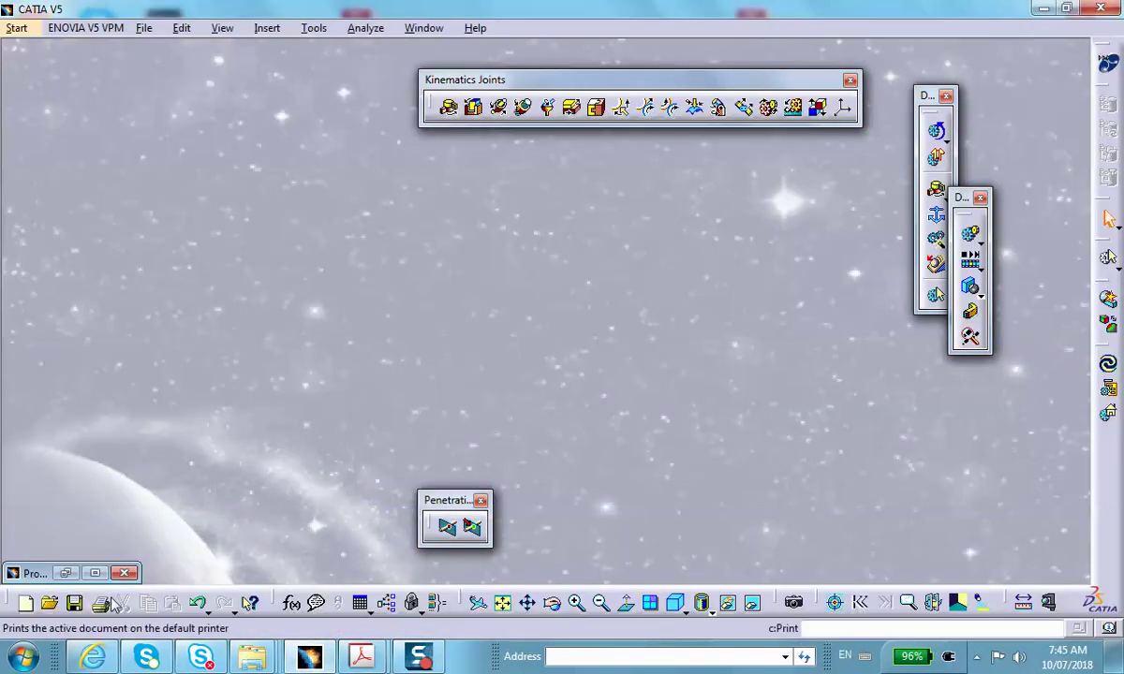
click(95, 572)
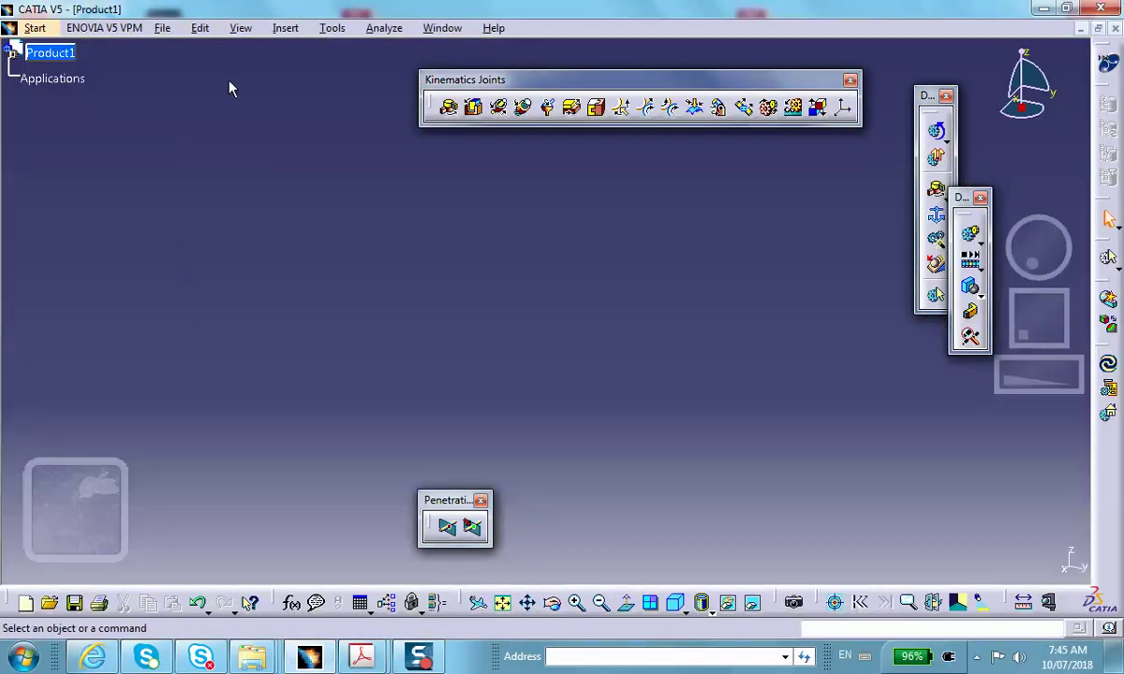
click(283, 30)
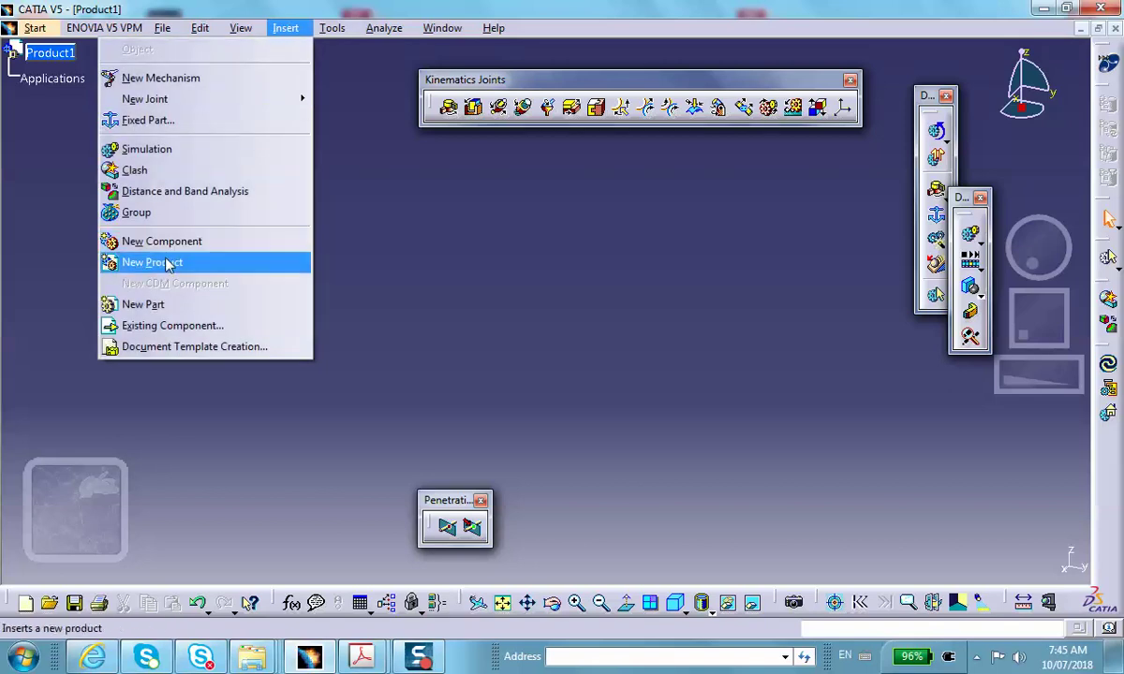
click(174, 306)
click(49, 53)
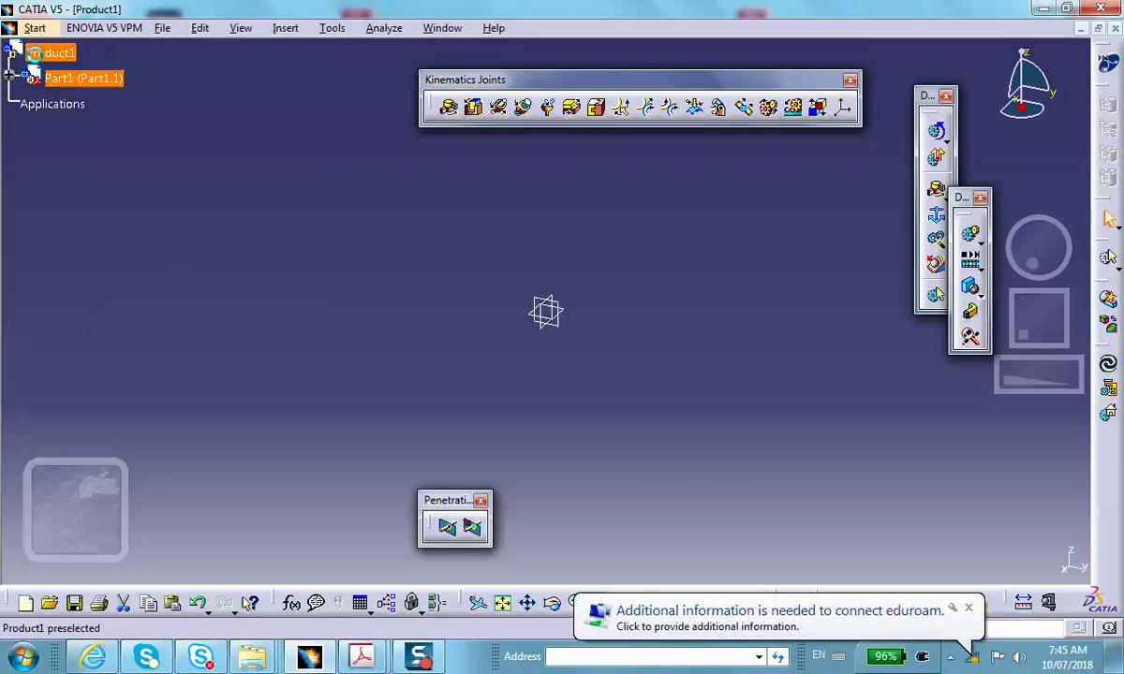
click(9, 76)
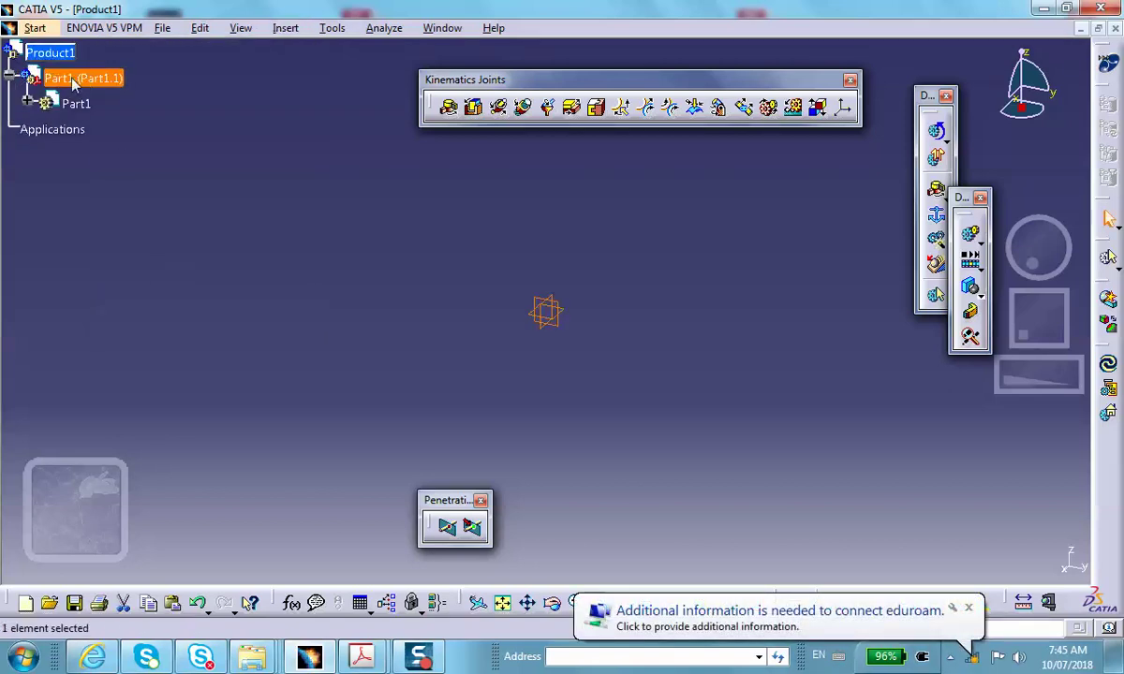
- Set the new part's instance name and part number both to 'steel'
right_click(71, 77)
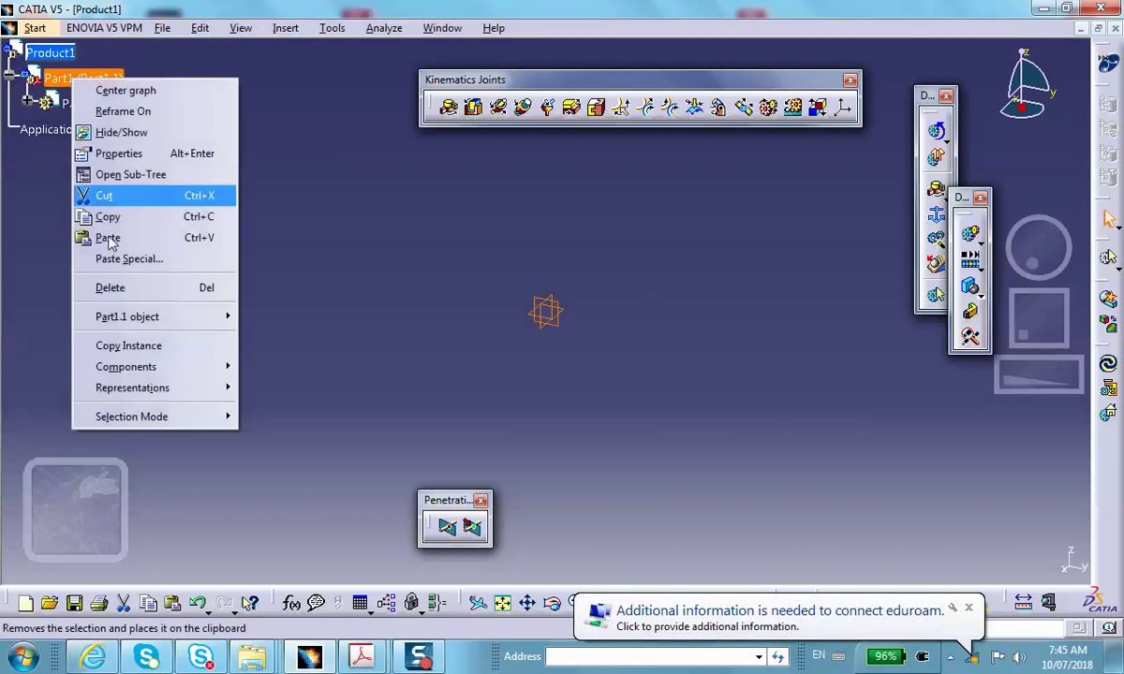
click(122, 154)
double_click(352, 195)
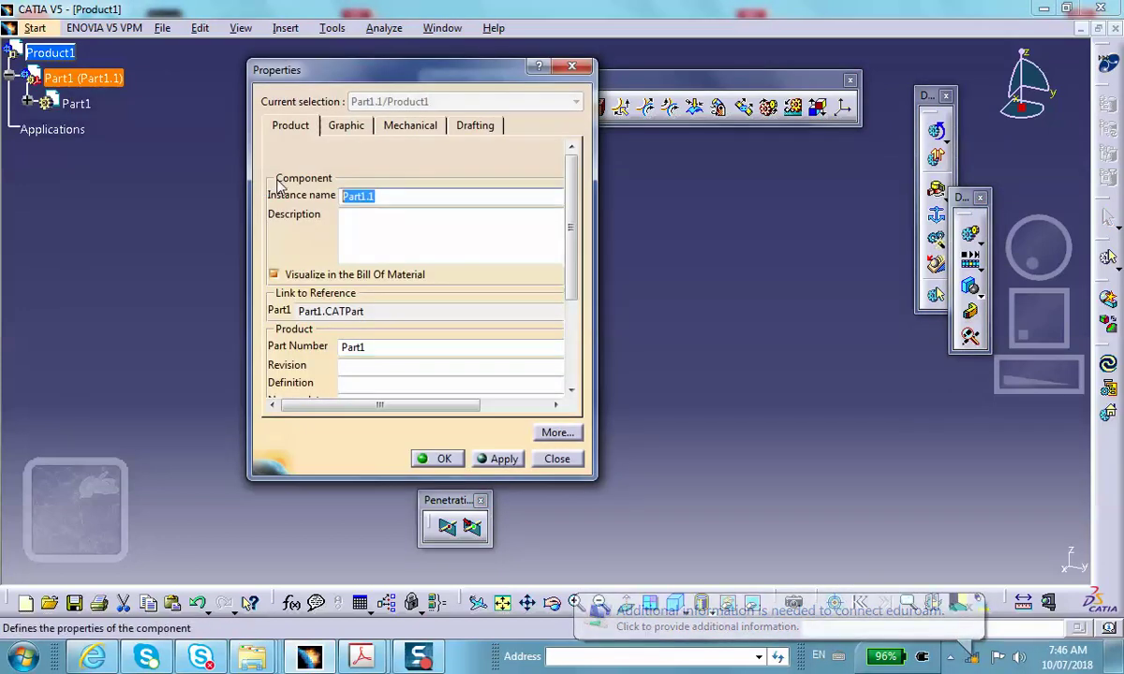
text(steel)
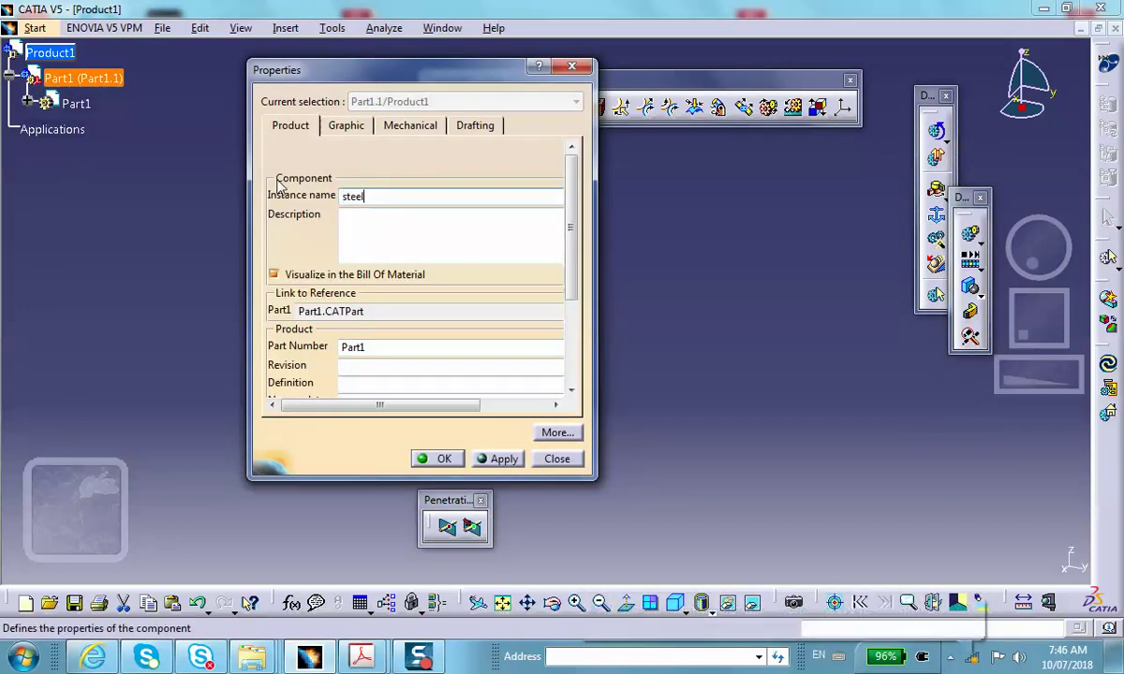
double_click(356, 347)
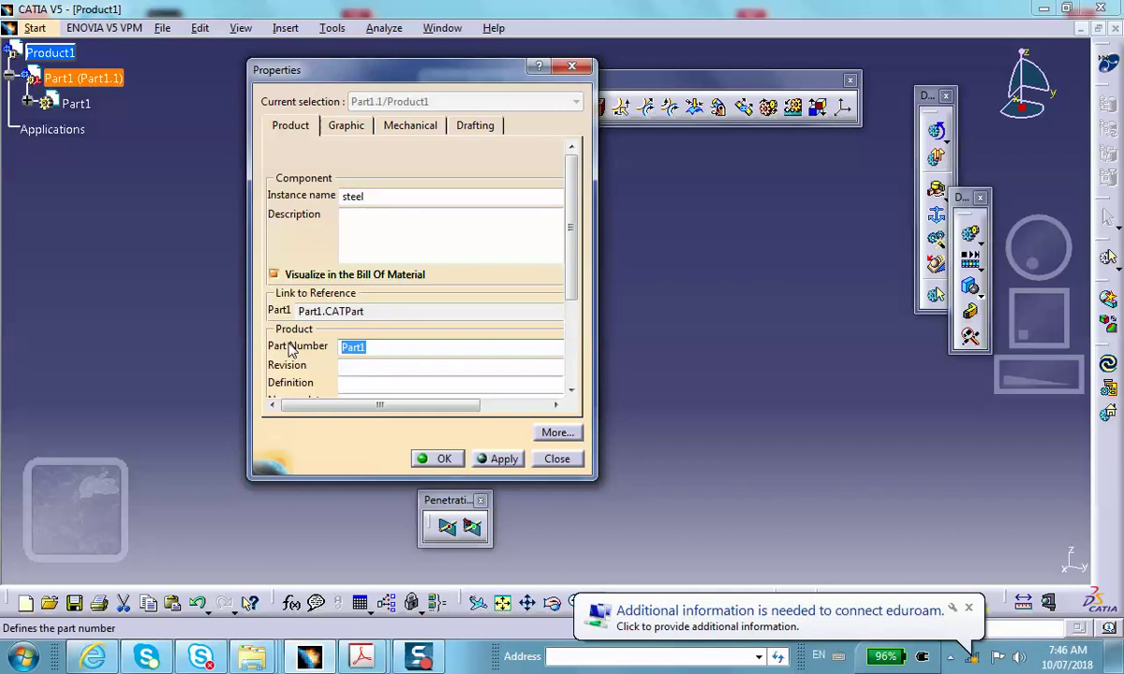
text(steel)
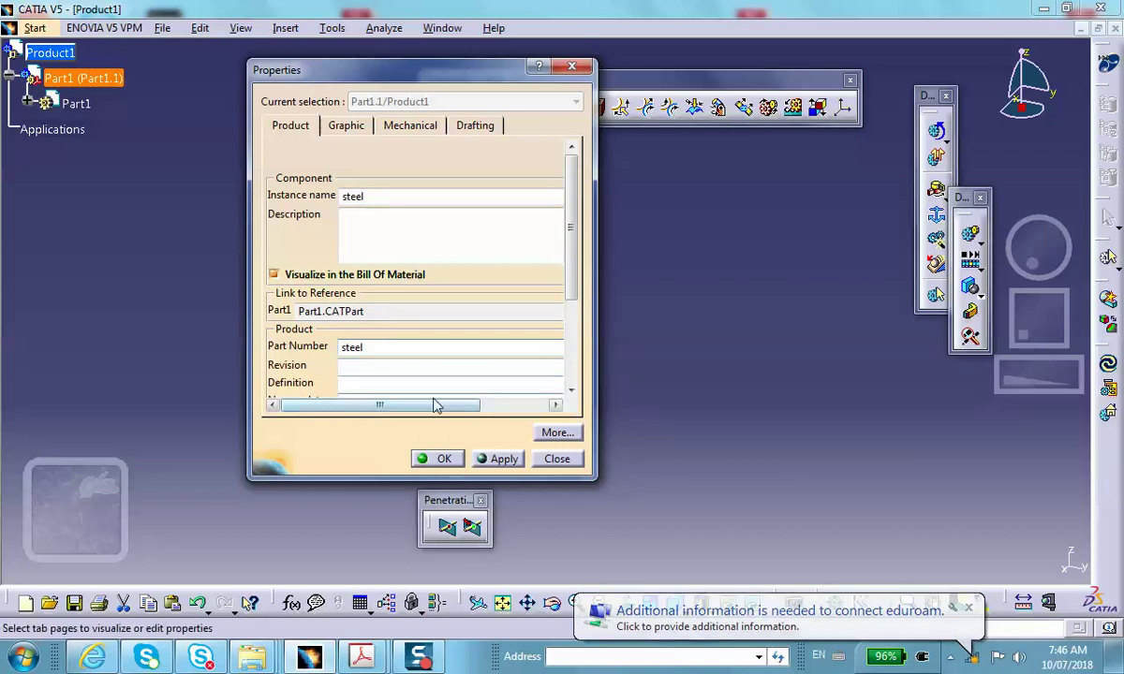
click(439, 458)
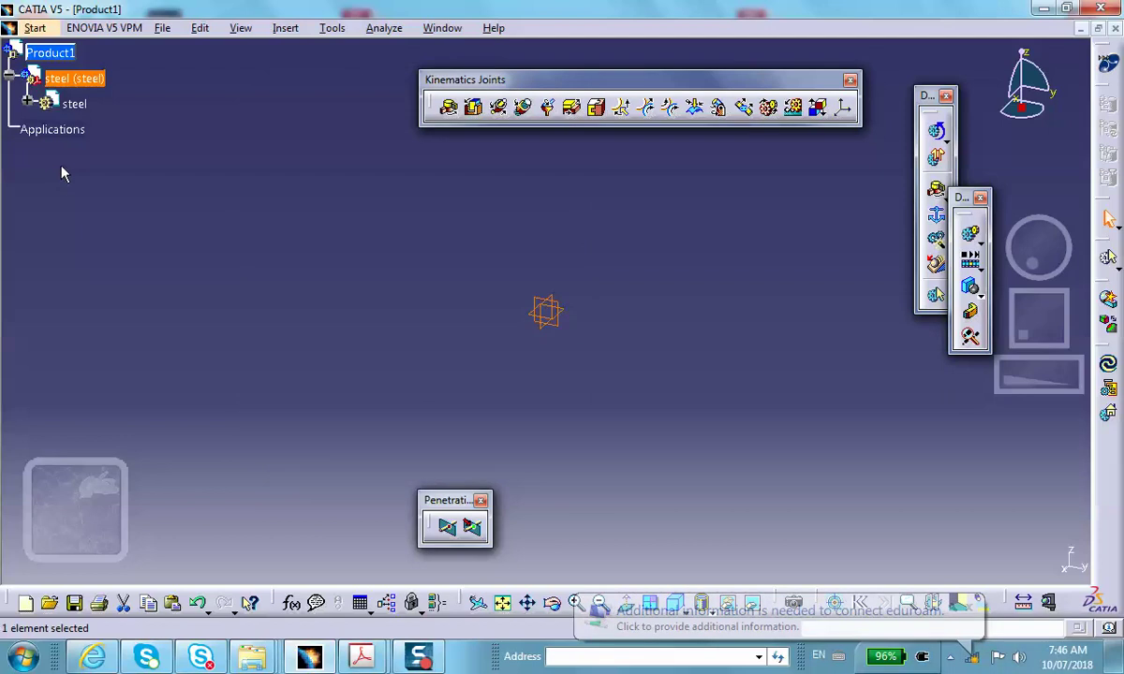
- Activate the steel part and draw a rectangle in a sketch on its xy plane
click(71, 103)
double_click(70, 103)
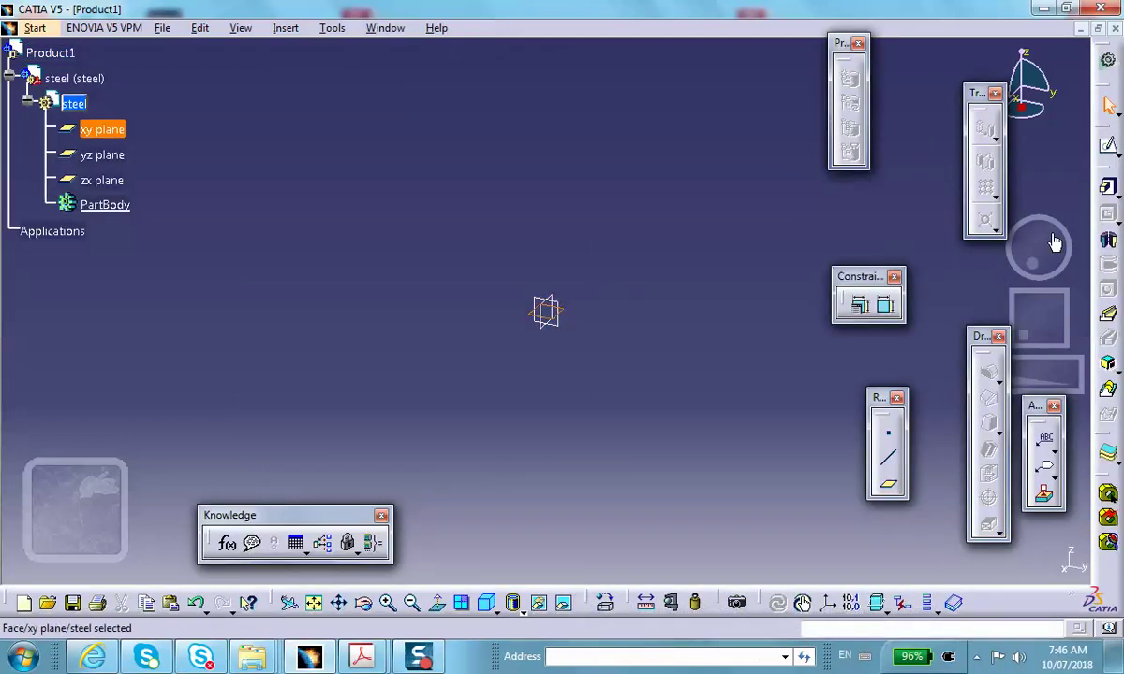
click(1108, 148)
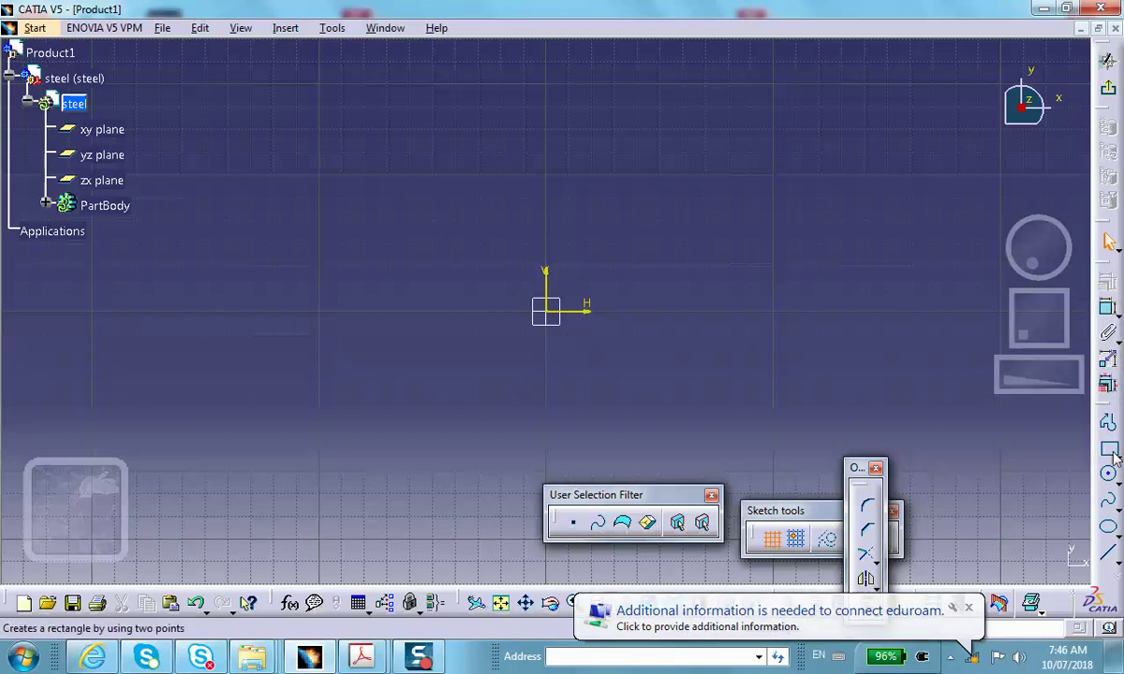
click(1110, 453)
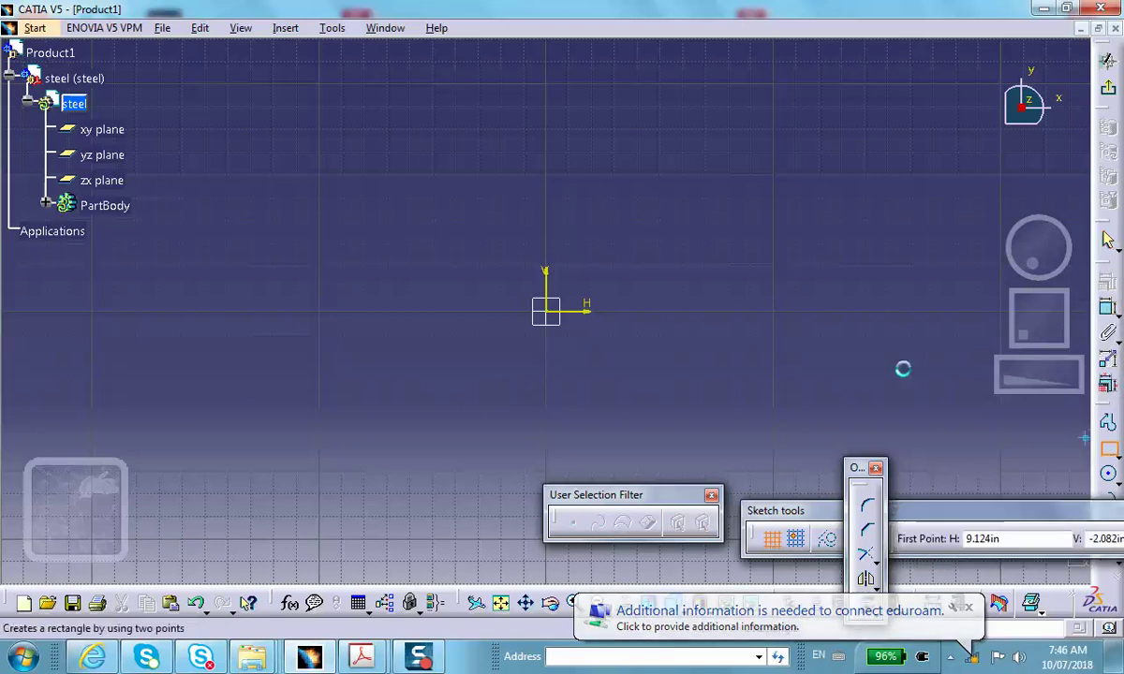
click(618, 249)
click(814, 285)
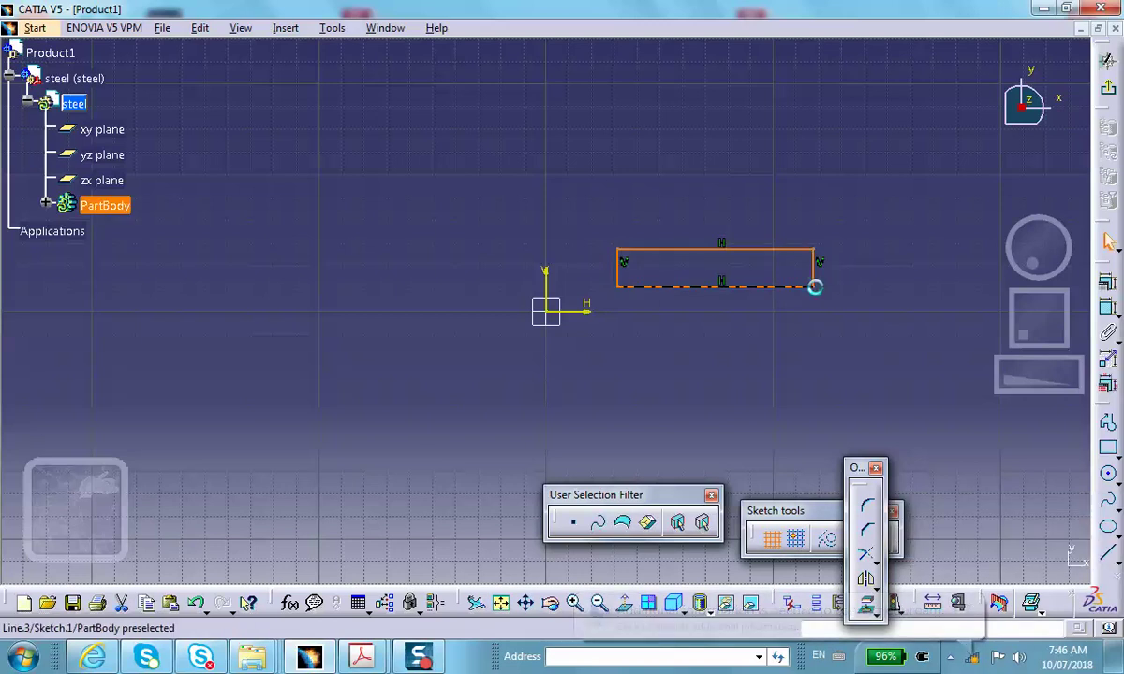
click(748, 349)
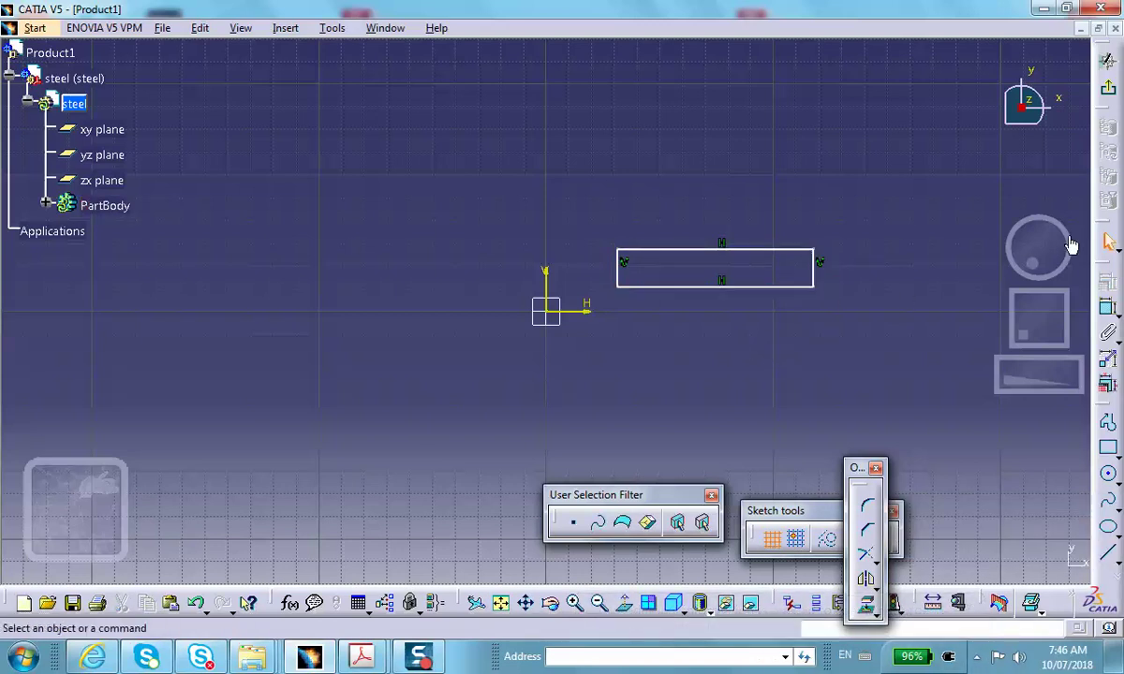
- Constrain the rectangle's height to 1 in
click(1110, 314)
click(815, 263)
click(846, 266)
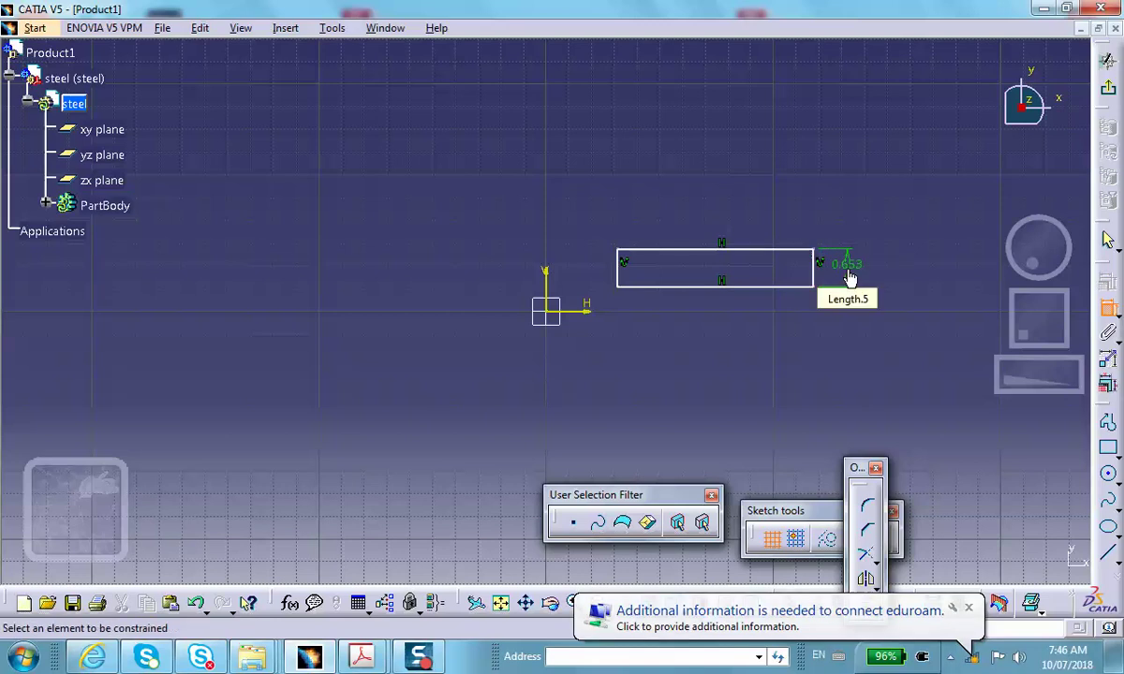
double_click(846, 265)
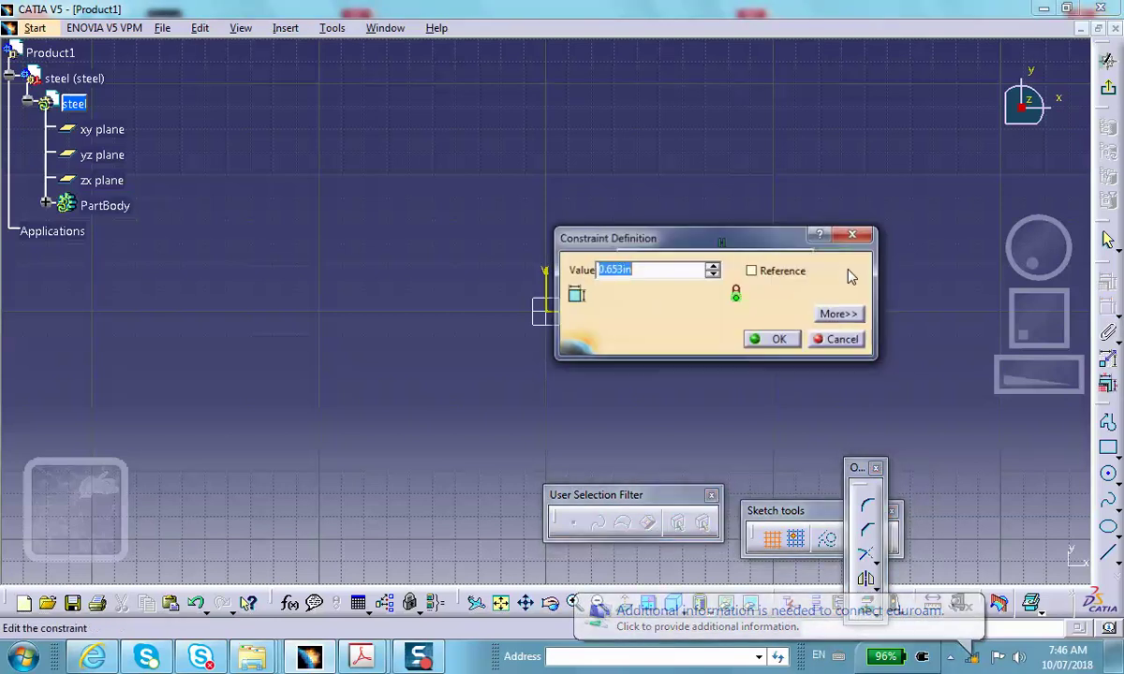
text(1)
click(779, 339)
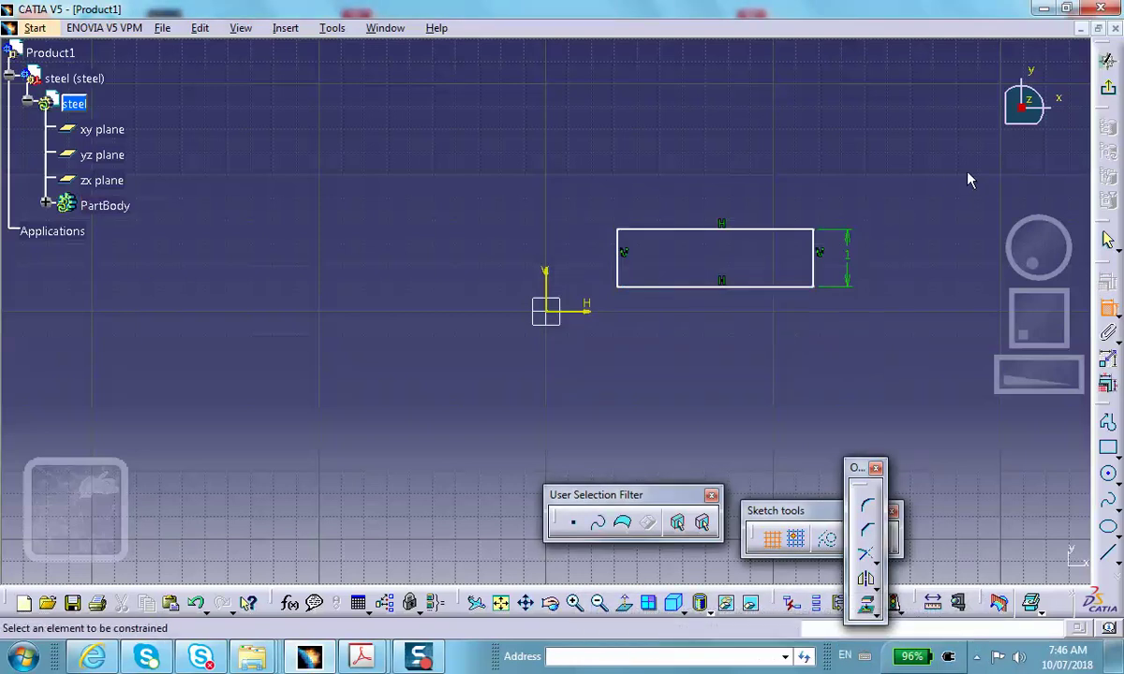
- Fix the rectangle's left edge 3 in from the vertical axis and exit the sketch
click(622, 259)
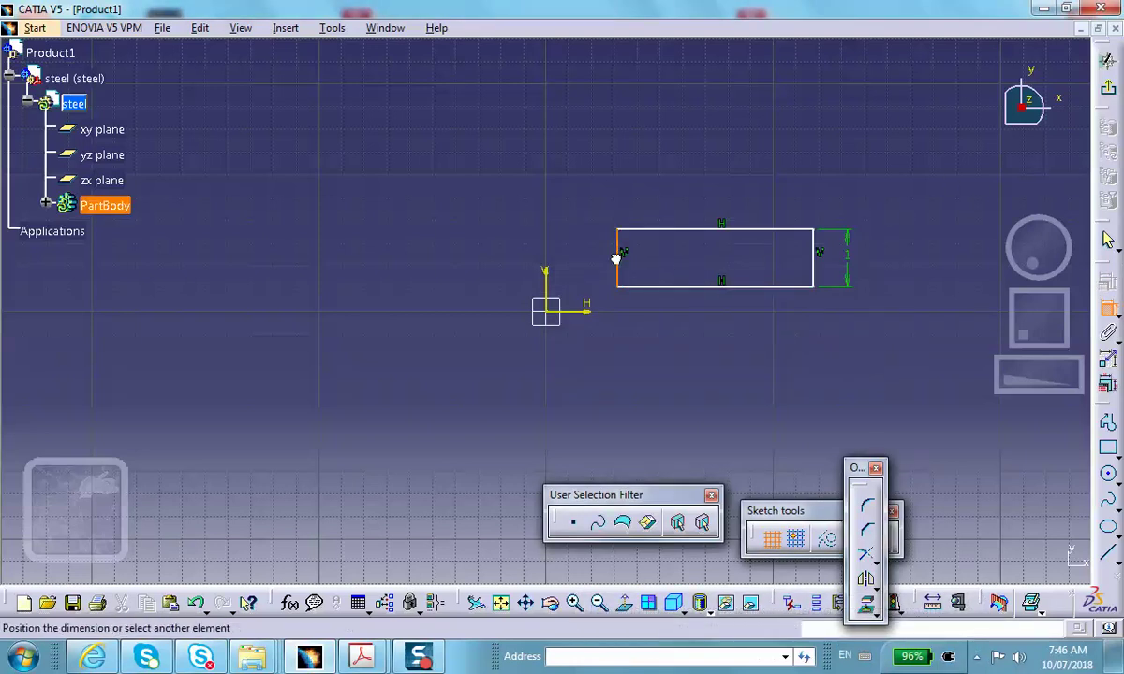
click(550, 276)
click(572, 164)
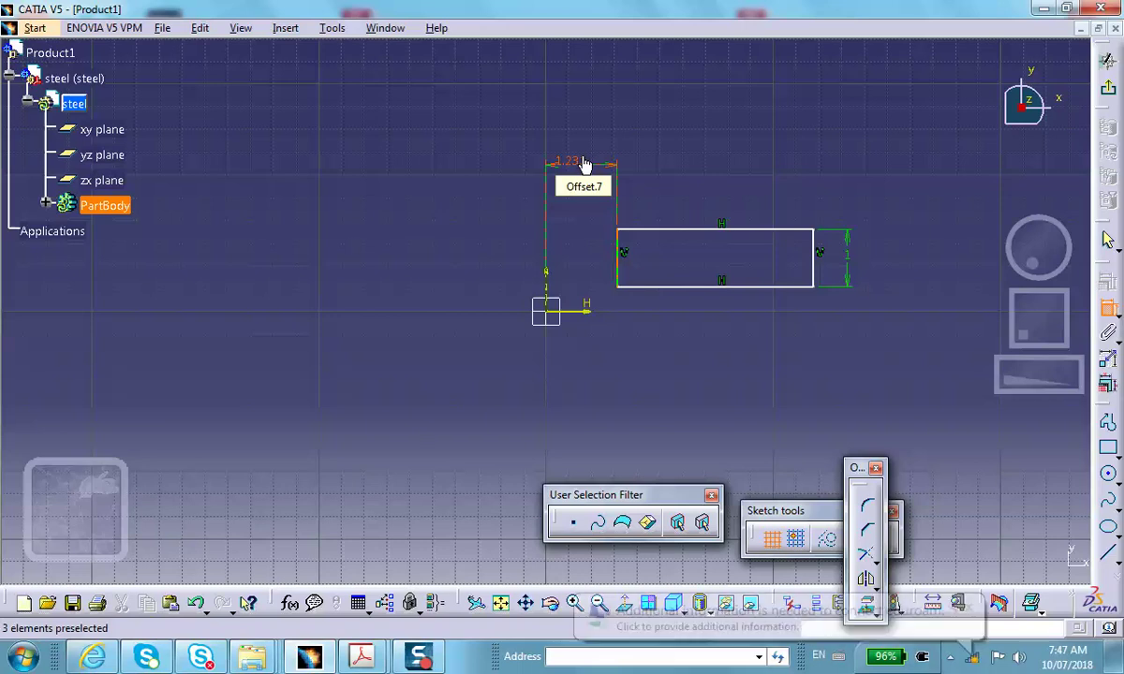
double_click(573, 166)
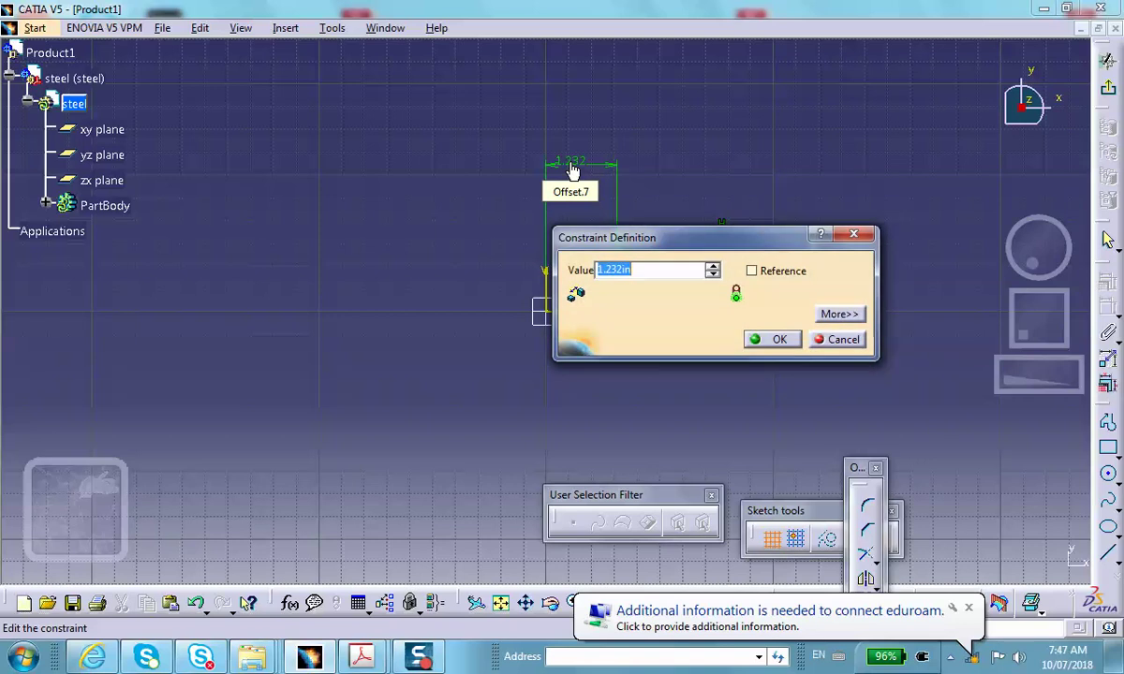
text(3)
click(780, 340)
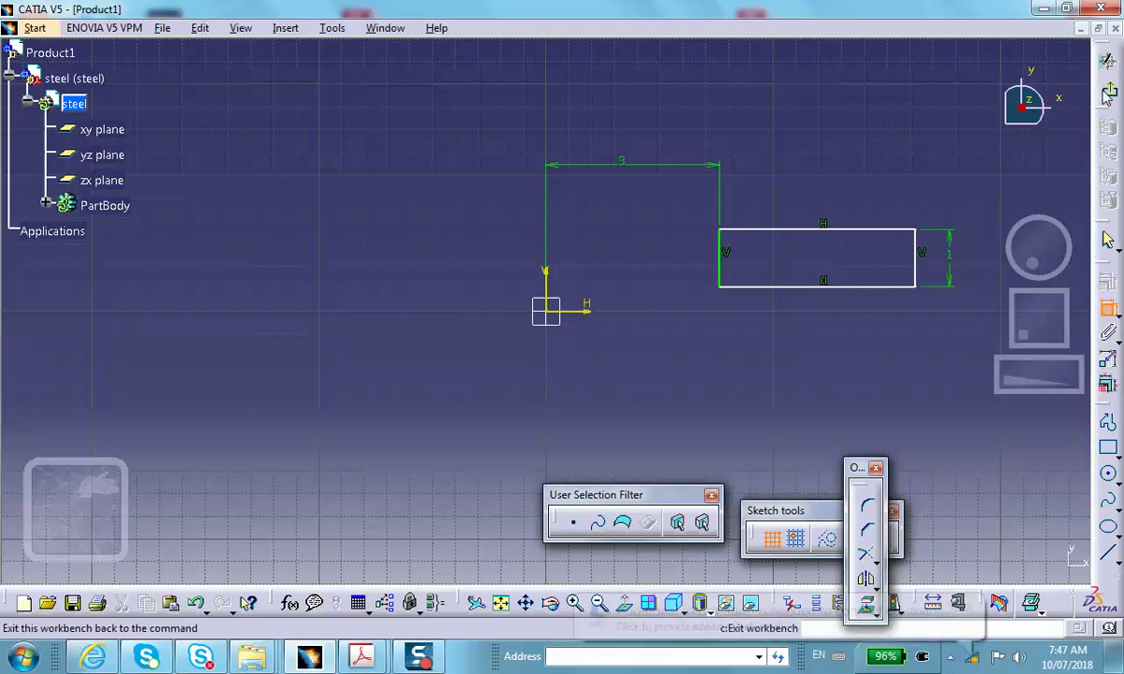
click(1108, 58)
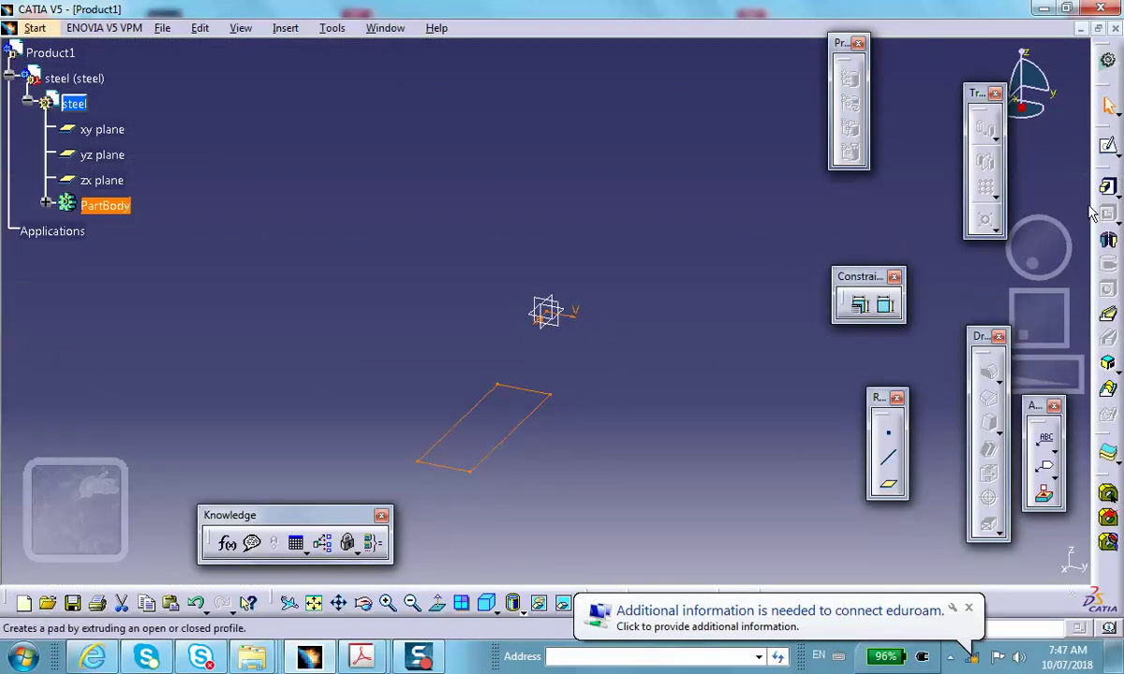
- Create a 45° shaft of Sketch.1 around the Y axis, shown in isometric view
click(1108, 240)
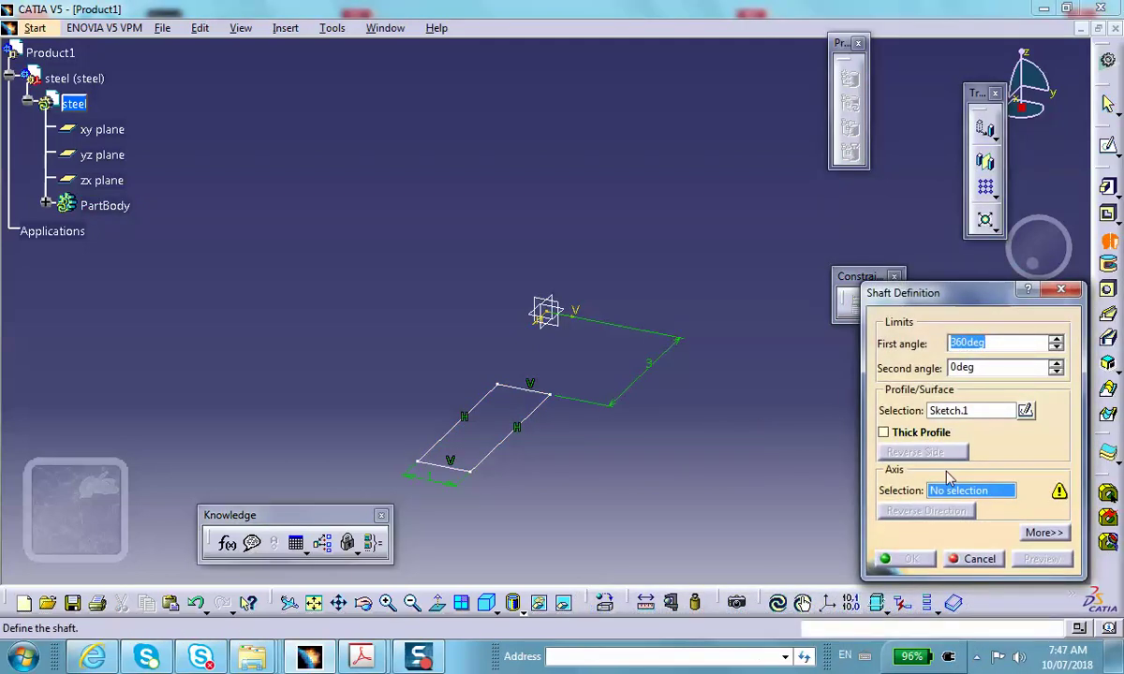
right_click(952, 499)
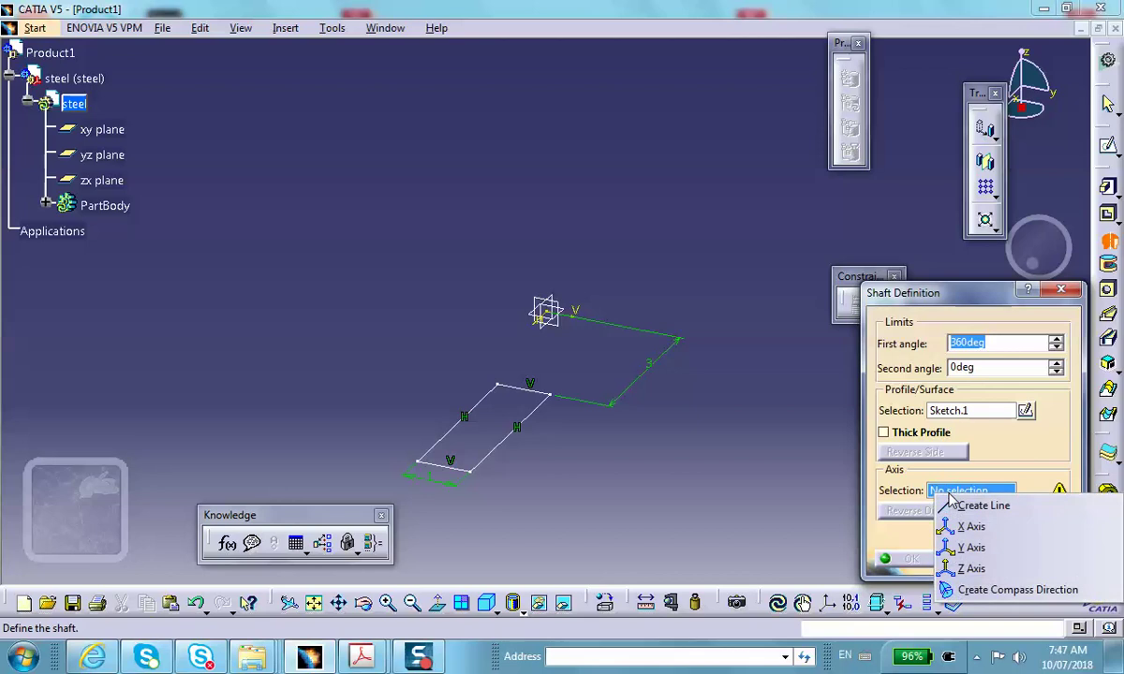
click(967, 548)
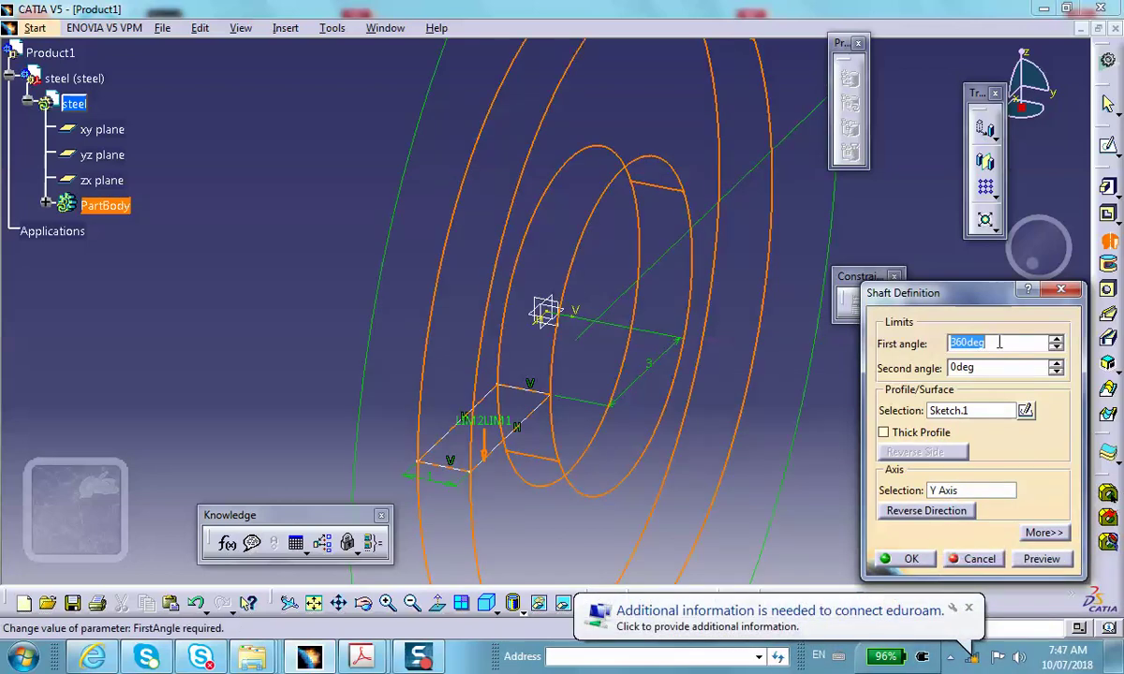
text(45)
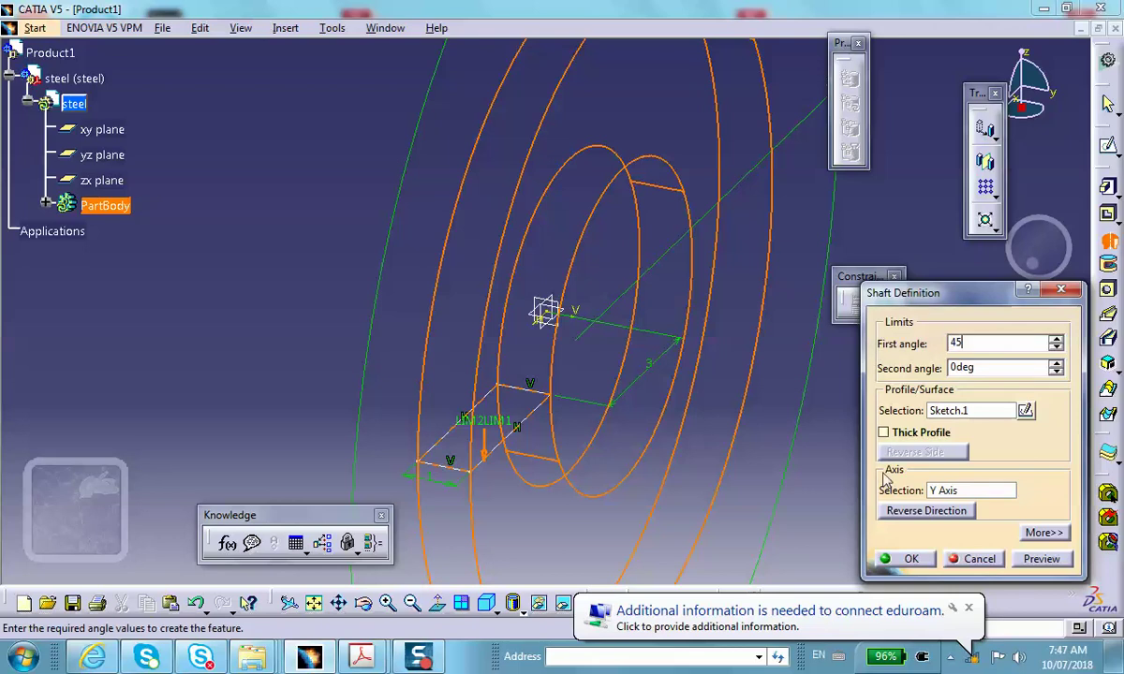
click(912, 559)
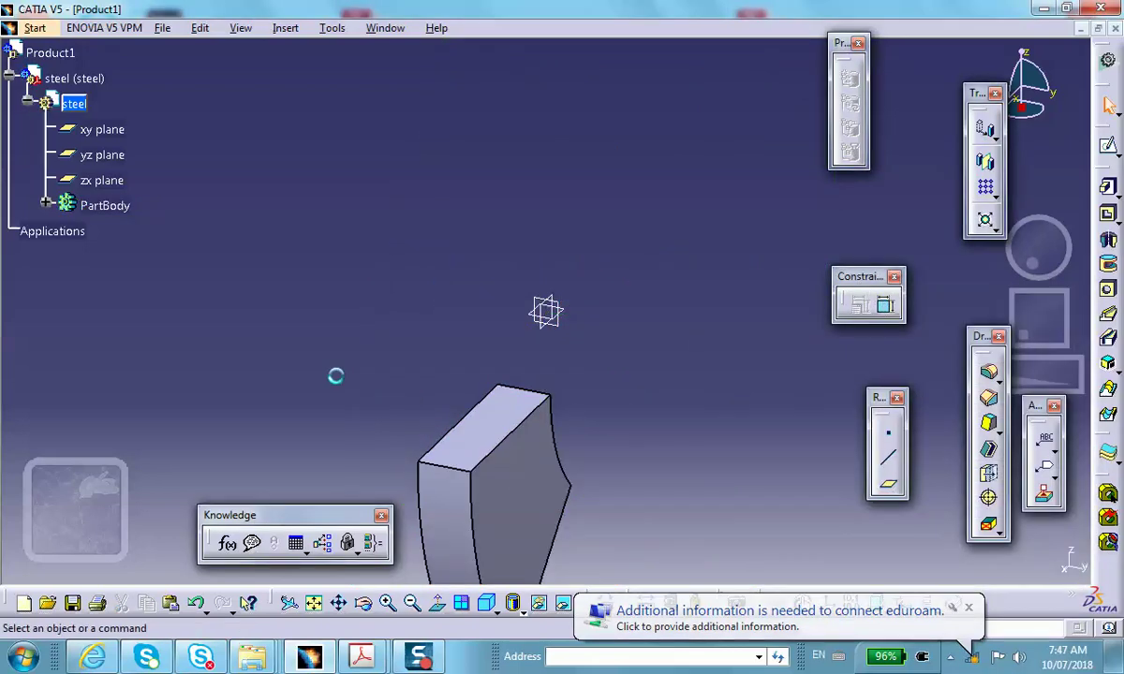
middle_drag(336, 374, 347, 291)
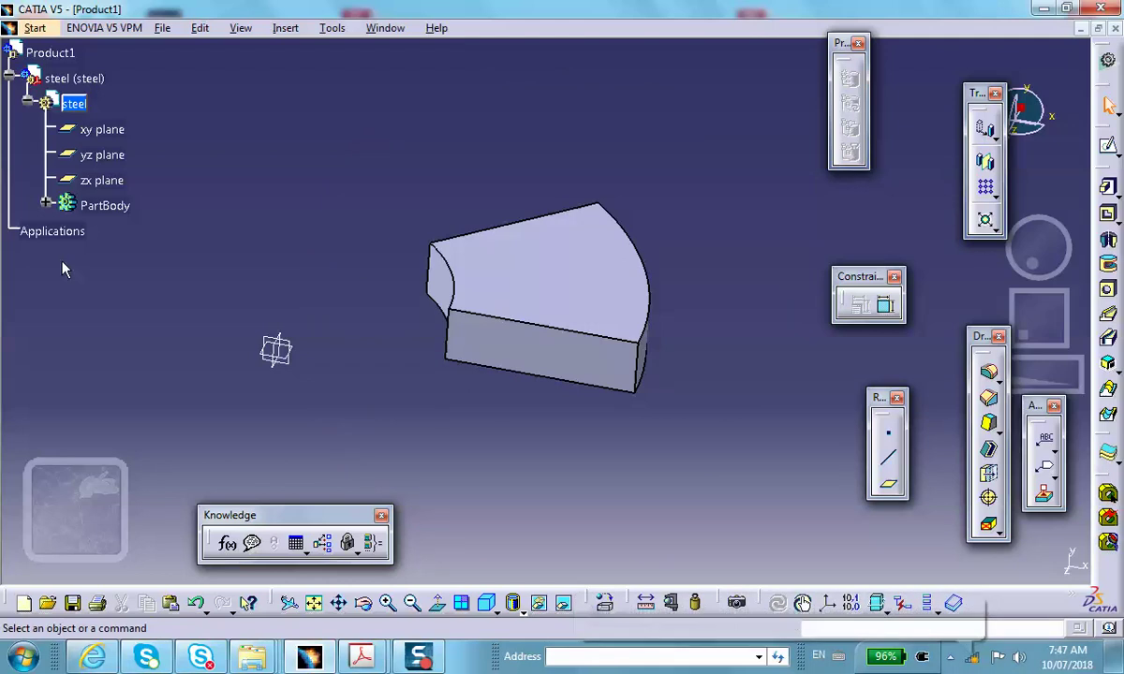
click(486, 602)
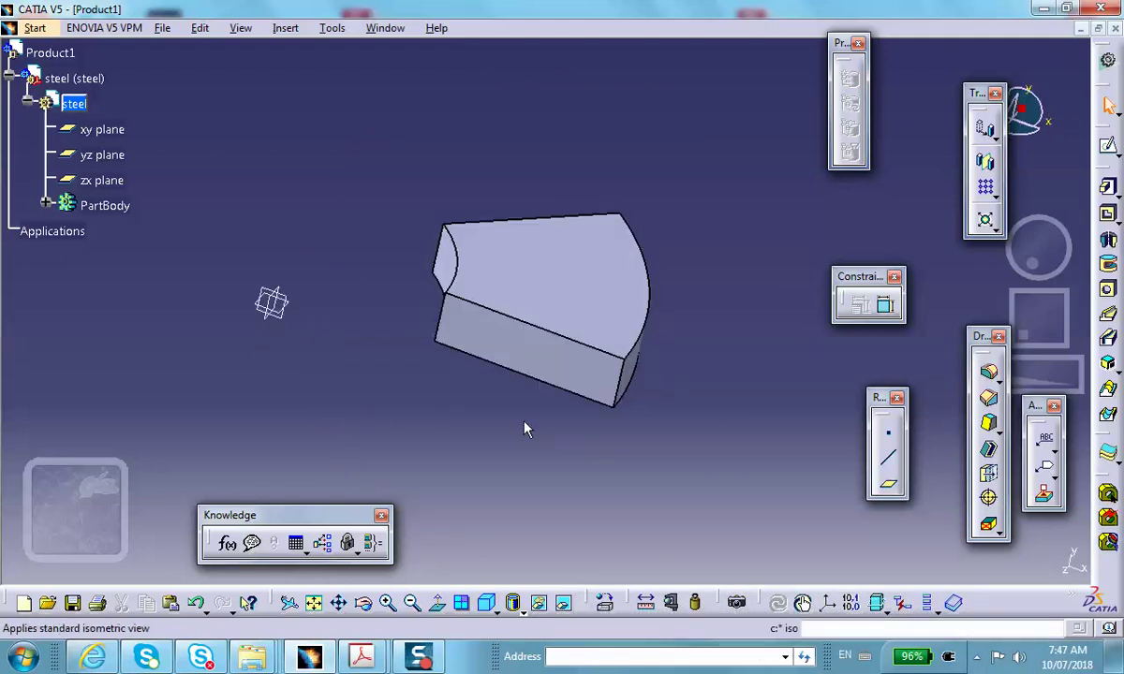
middle_drag(705, 368, 607, 444)
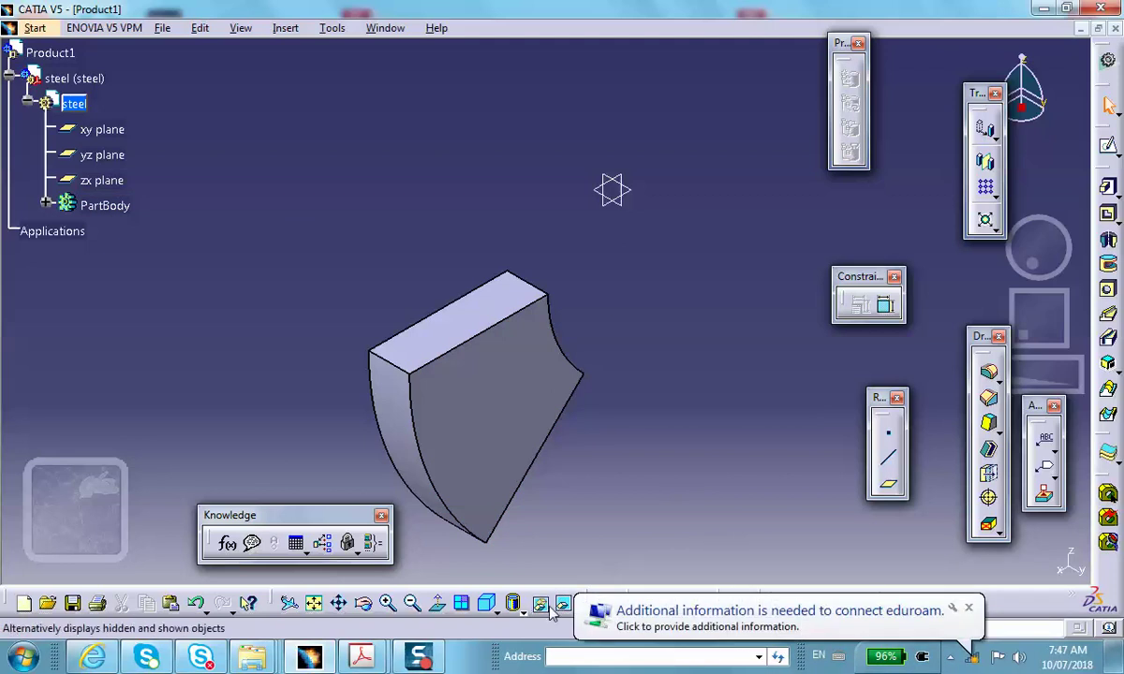
- Apply Steel from the Metal tab of the material catalog to the steel part
click(969, 608)
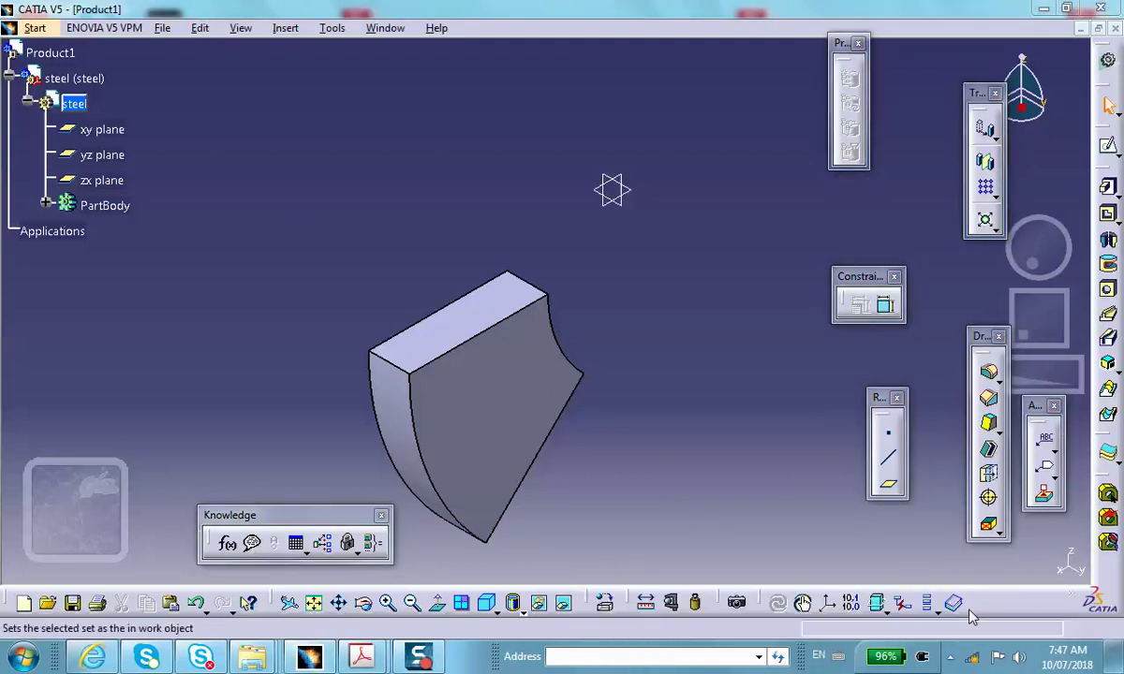
click(605, 605)
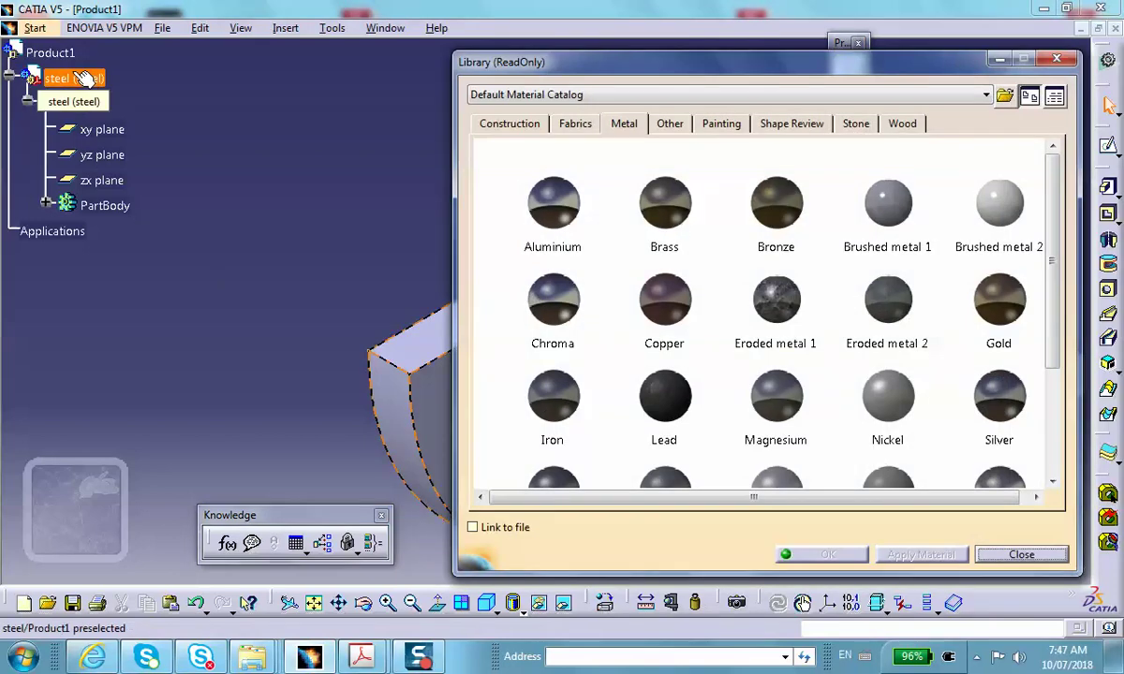
click(83, 78)
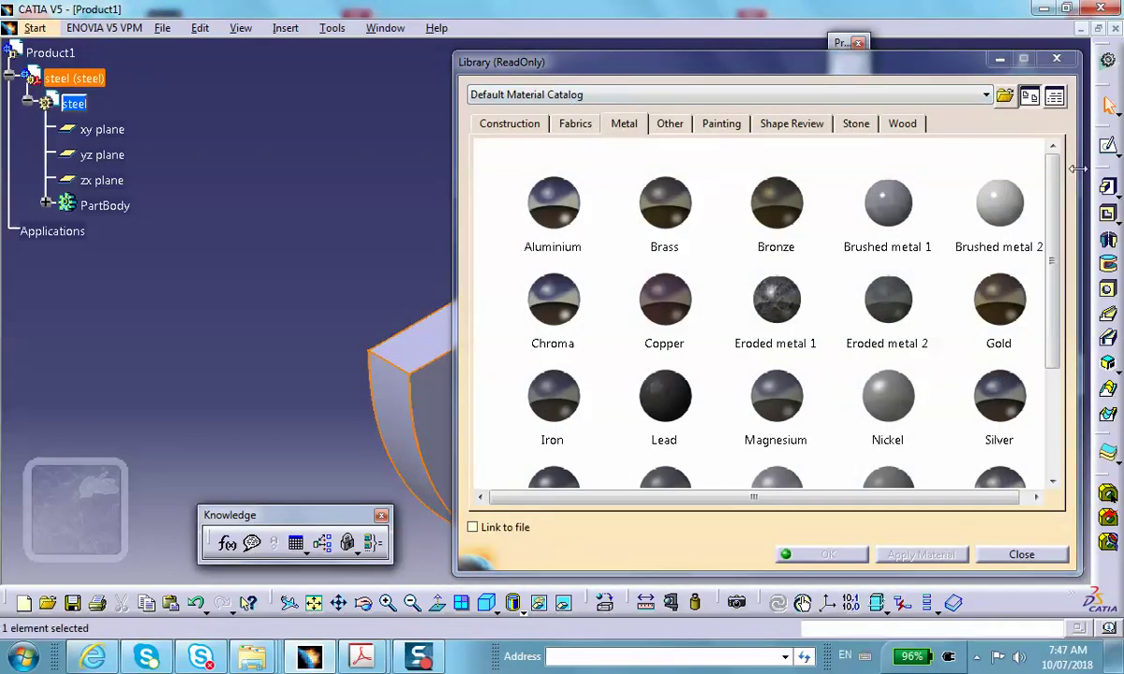
scroll(603, 319, down, 5)
click(543, 312)
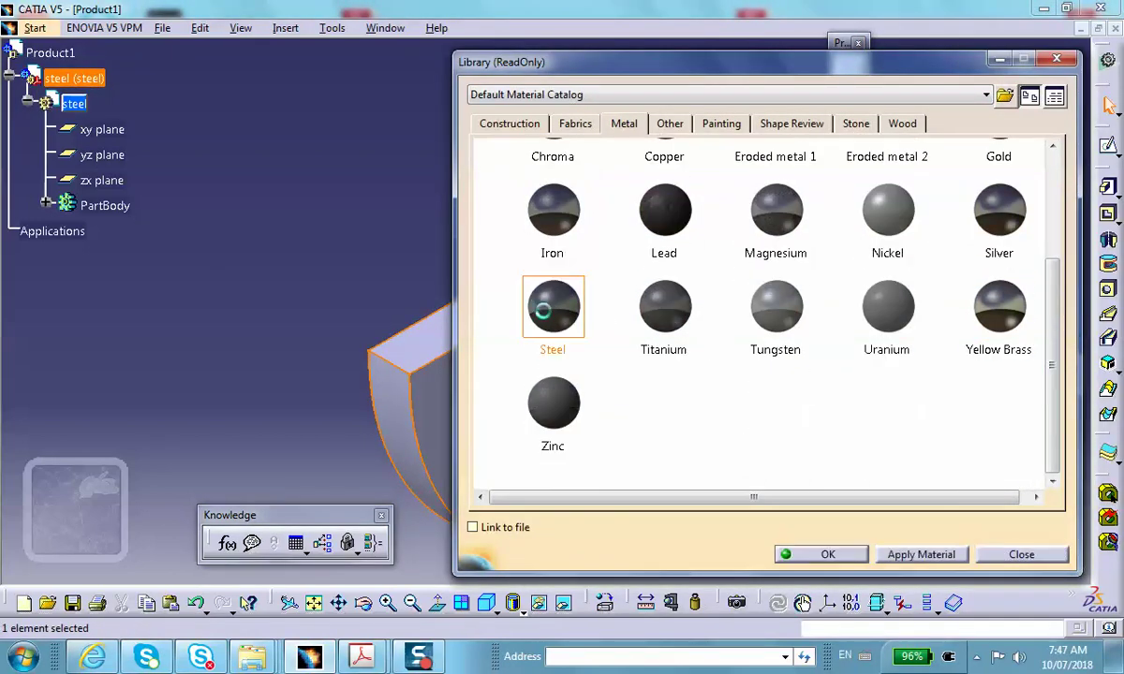
click(824, 554)
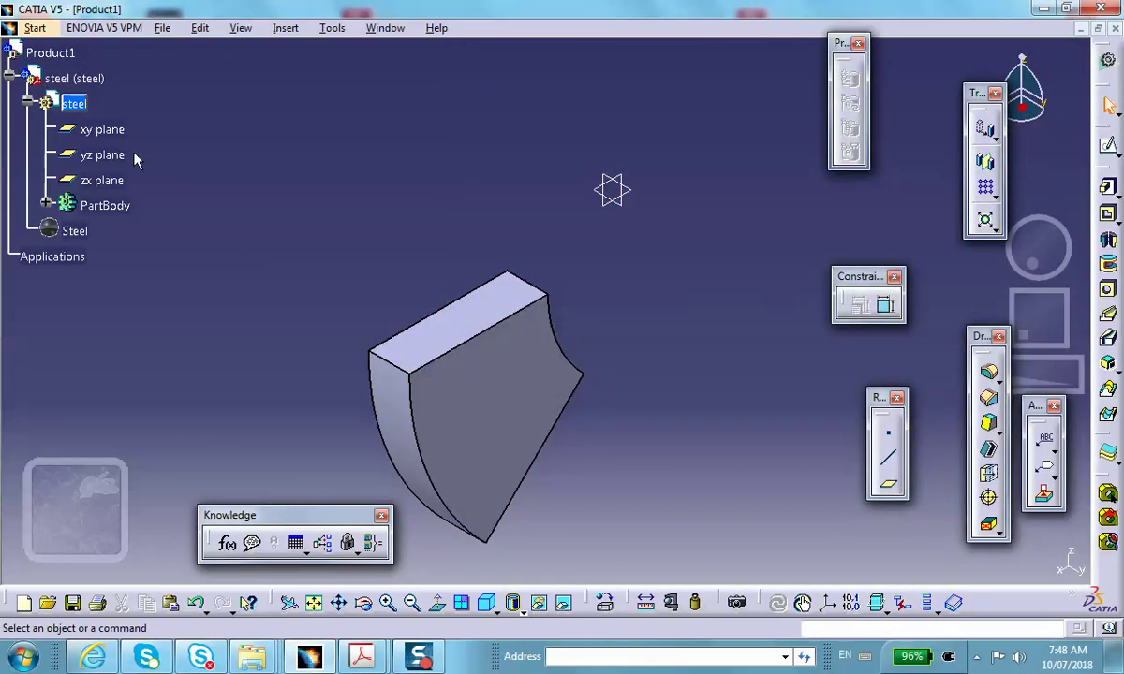
right_click(76, 78)
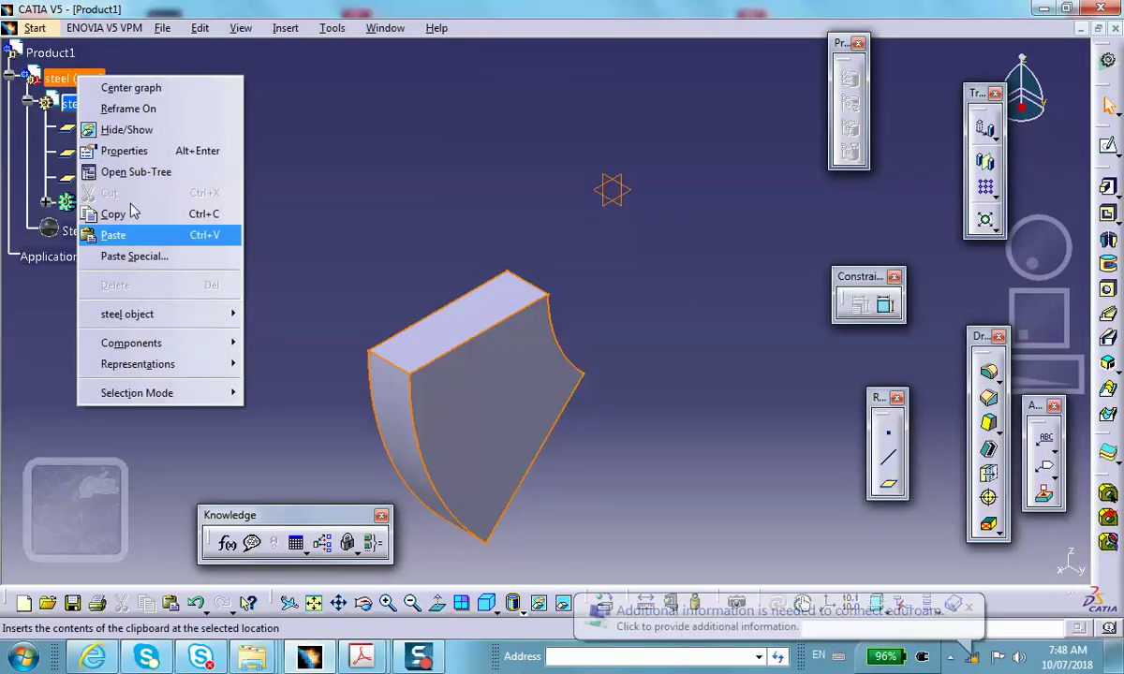
- Set the steel part's Graphic colour to yellow, then reactivate Product1
click(132, 151)
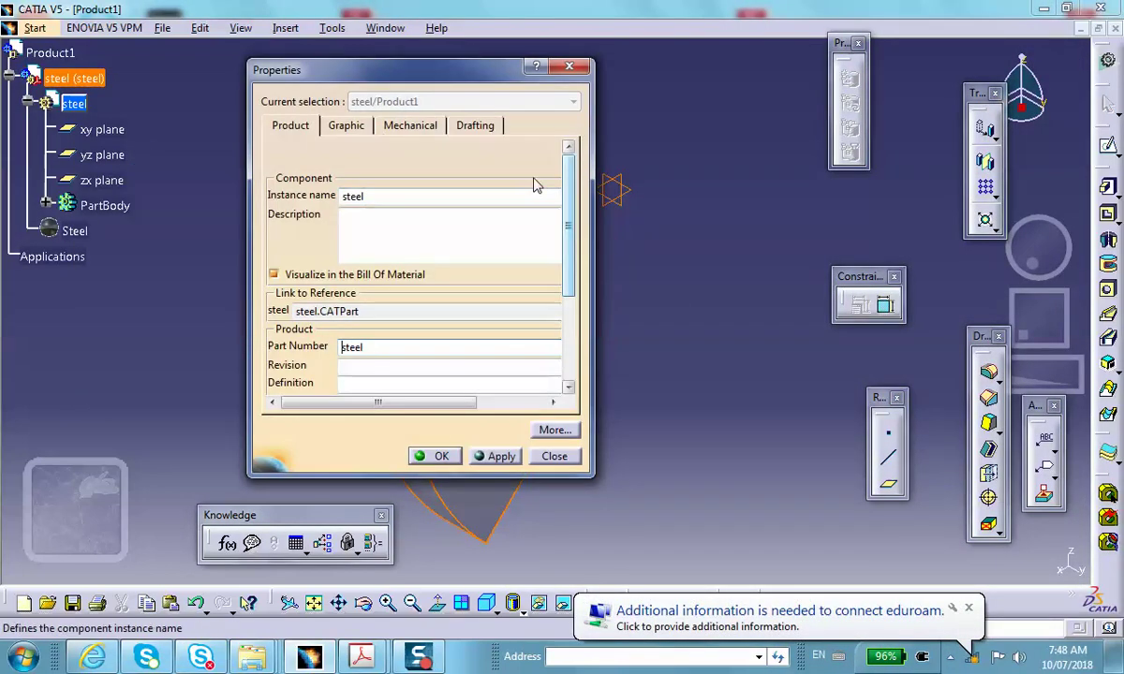
click(345, 125)
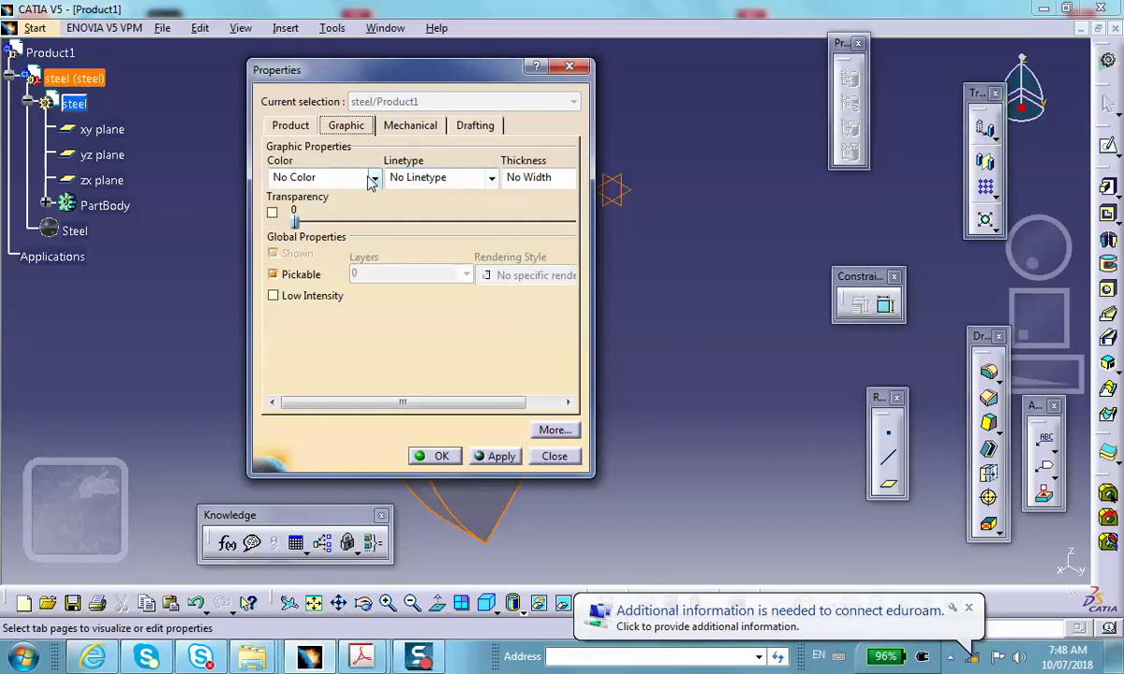
click(372, 178)
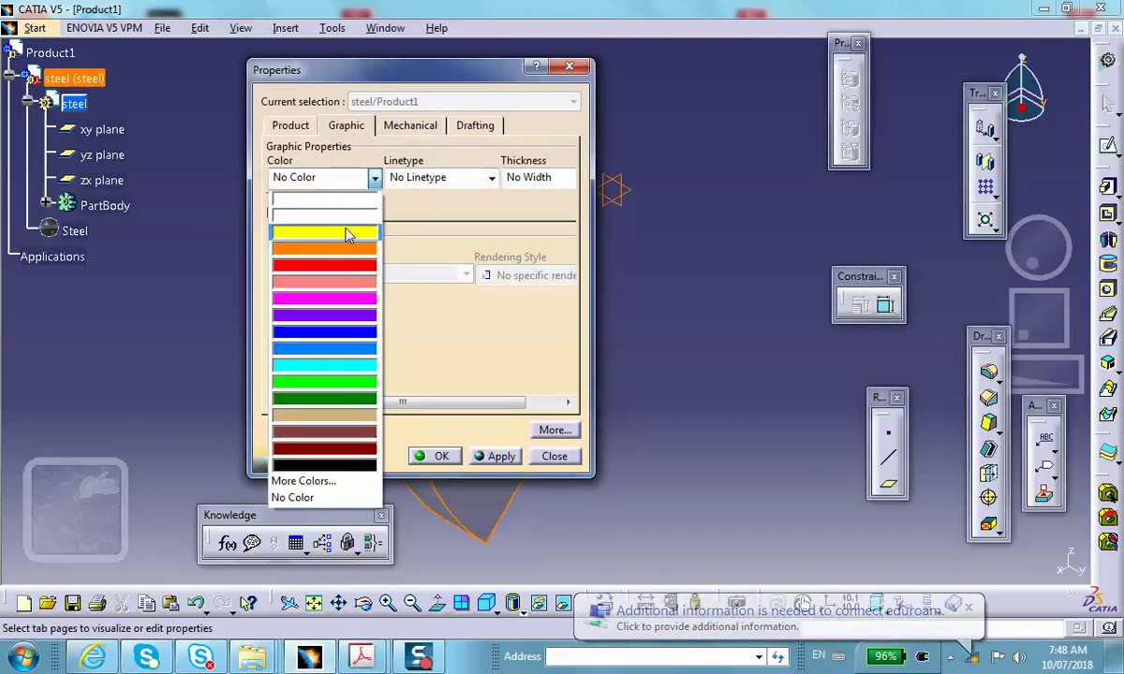
click(346, 231)
click(436, 456)
click(694, 397)
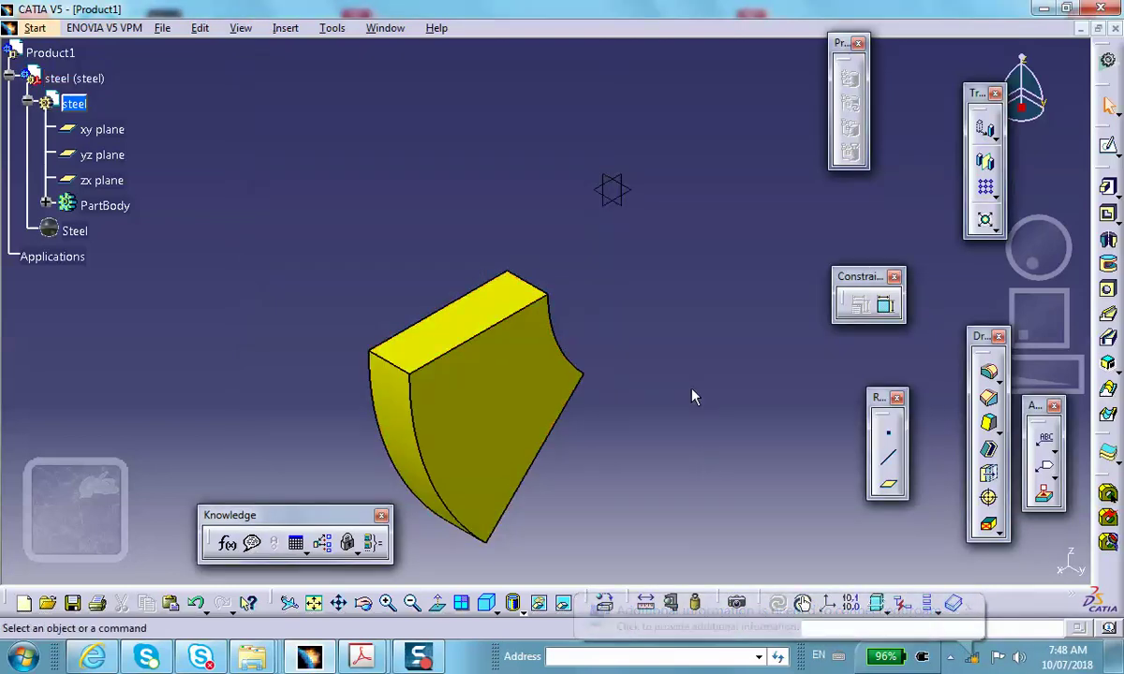
double_click(64, 54)
- Insert a second new part under Product1, declining a new origin point
click(284, 28)
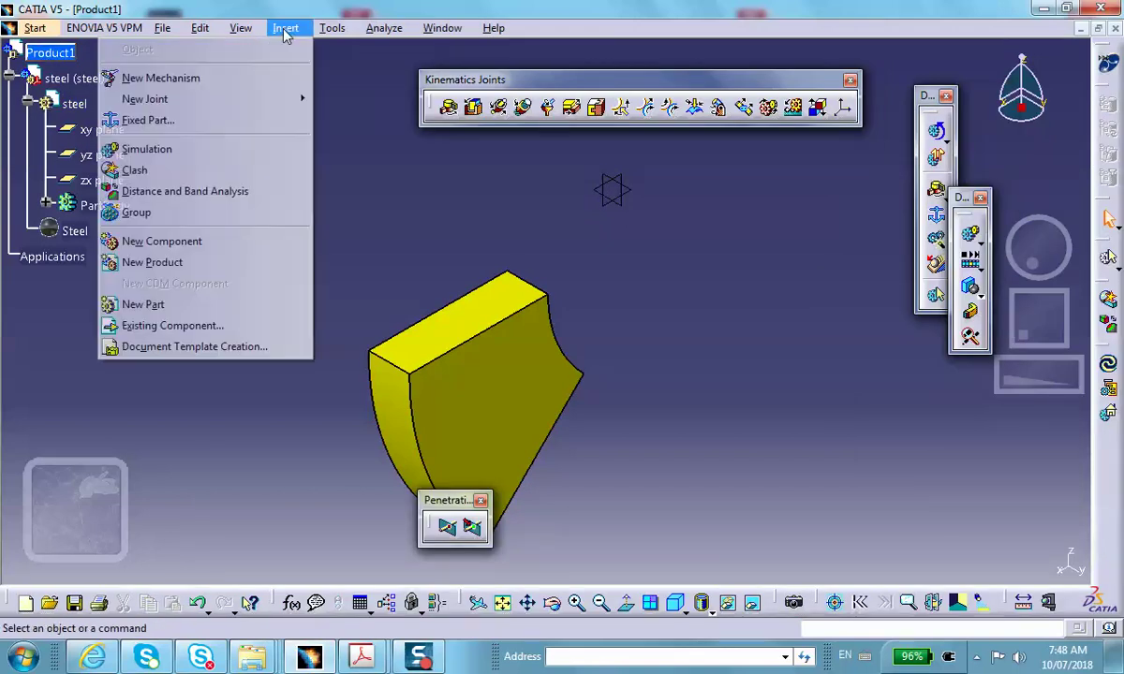
click(200, 306)
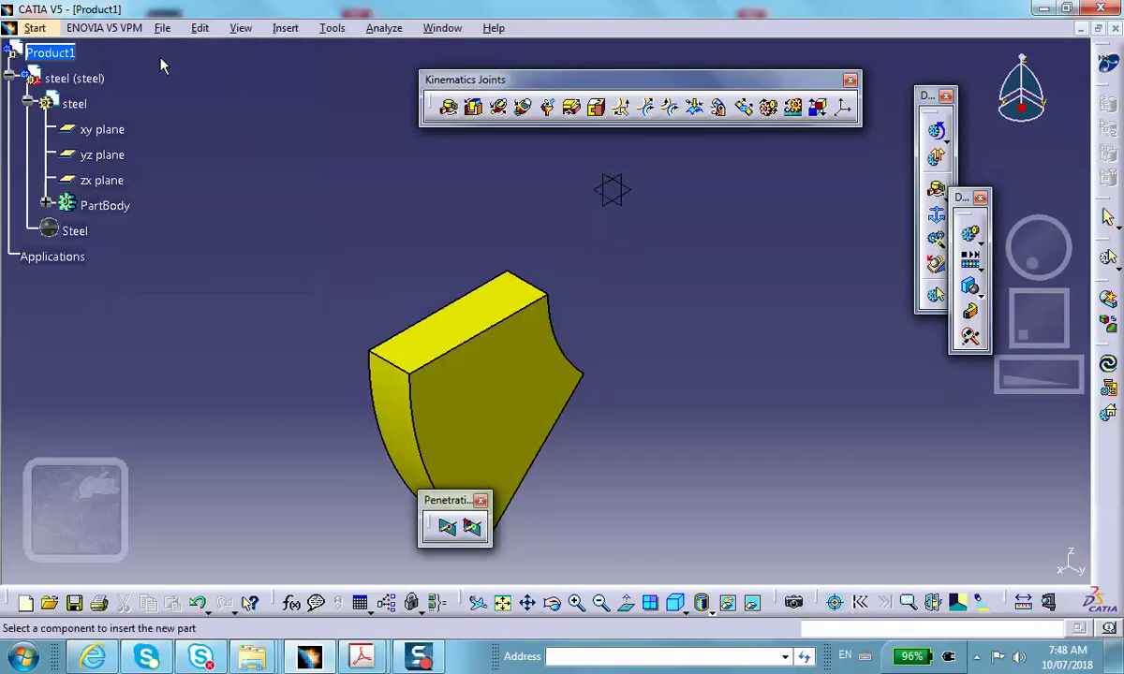
click(52, 54)
click(698, 399)
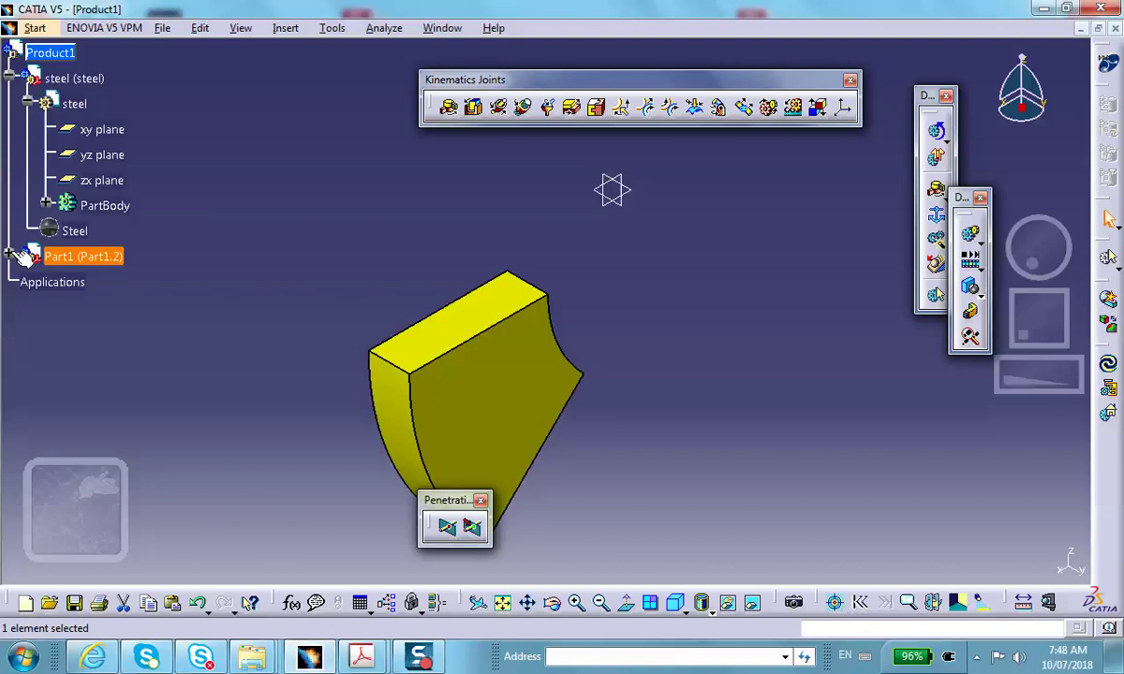
click(11, 256)
- Rename the new part's instance and part number to 'aluminum' in its Product properties
right_click(82, 255)
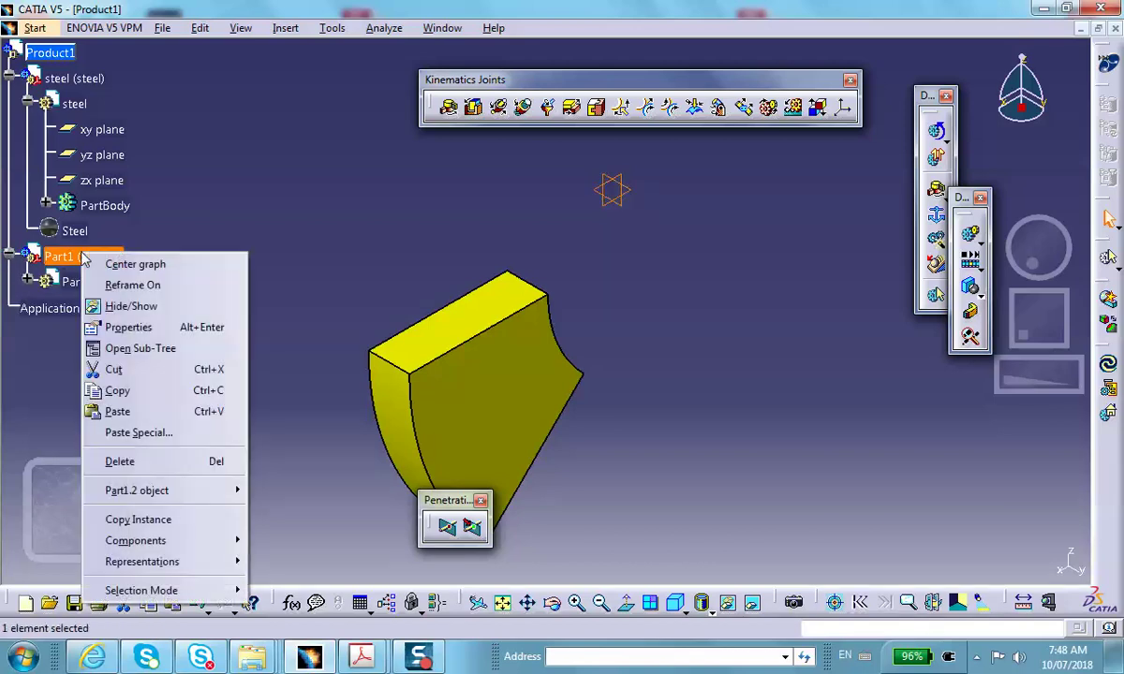
click(117, 327)
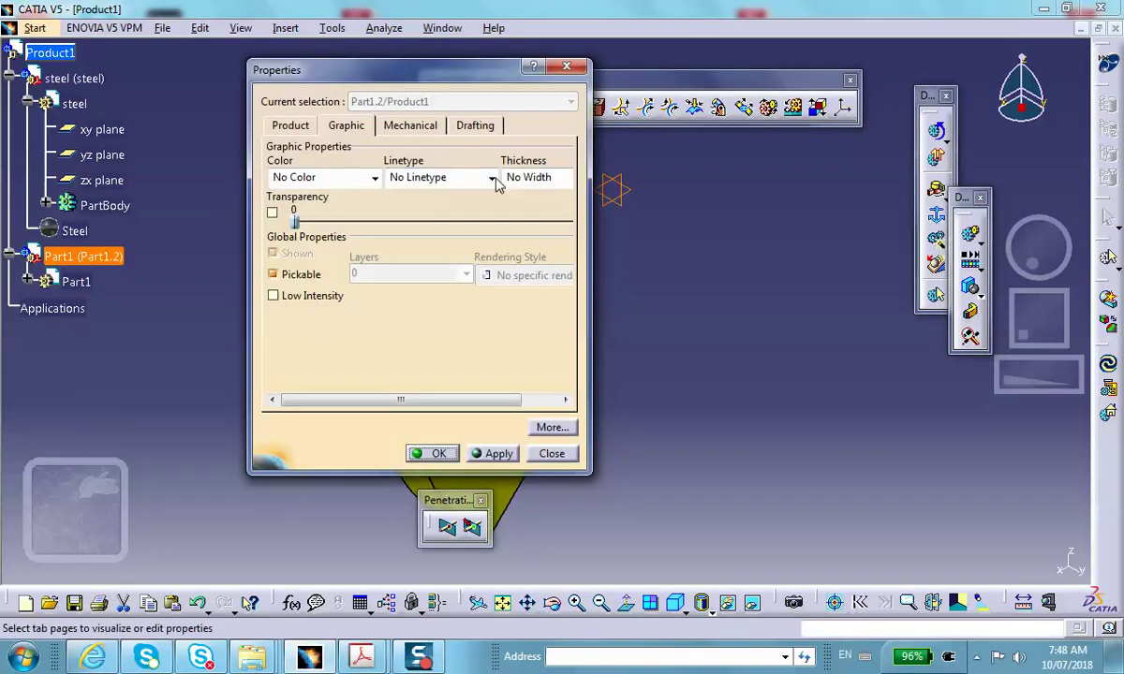
click(291, 126)
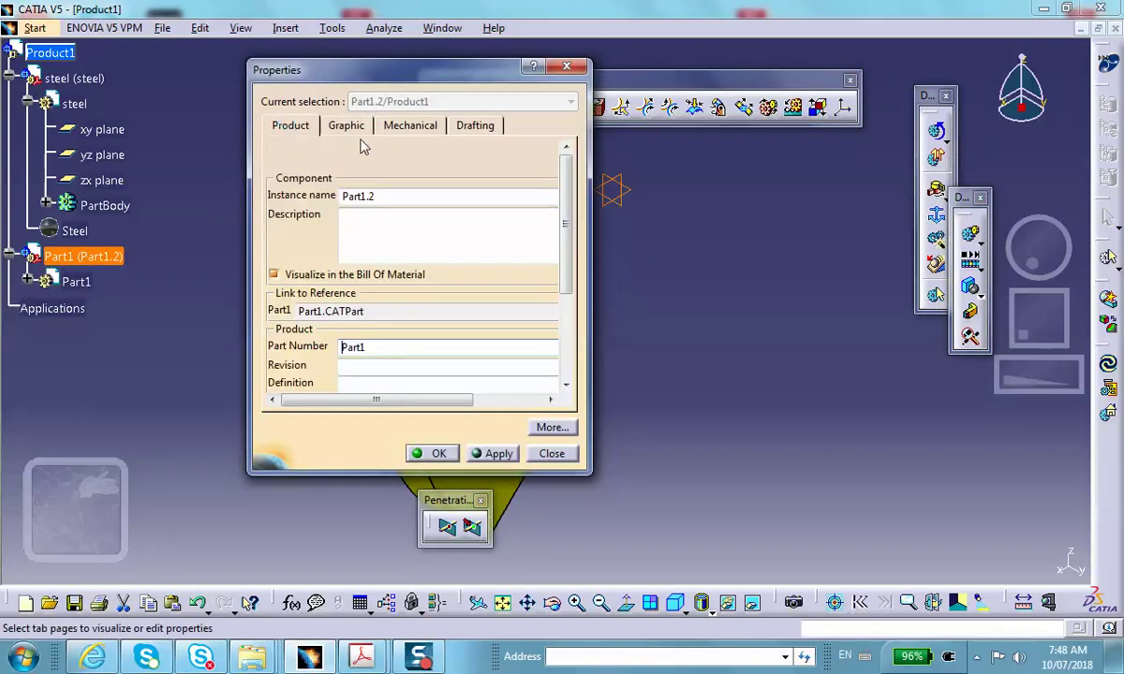
double_click(395, 195)
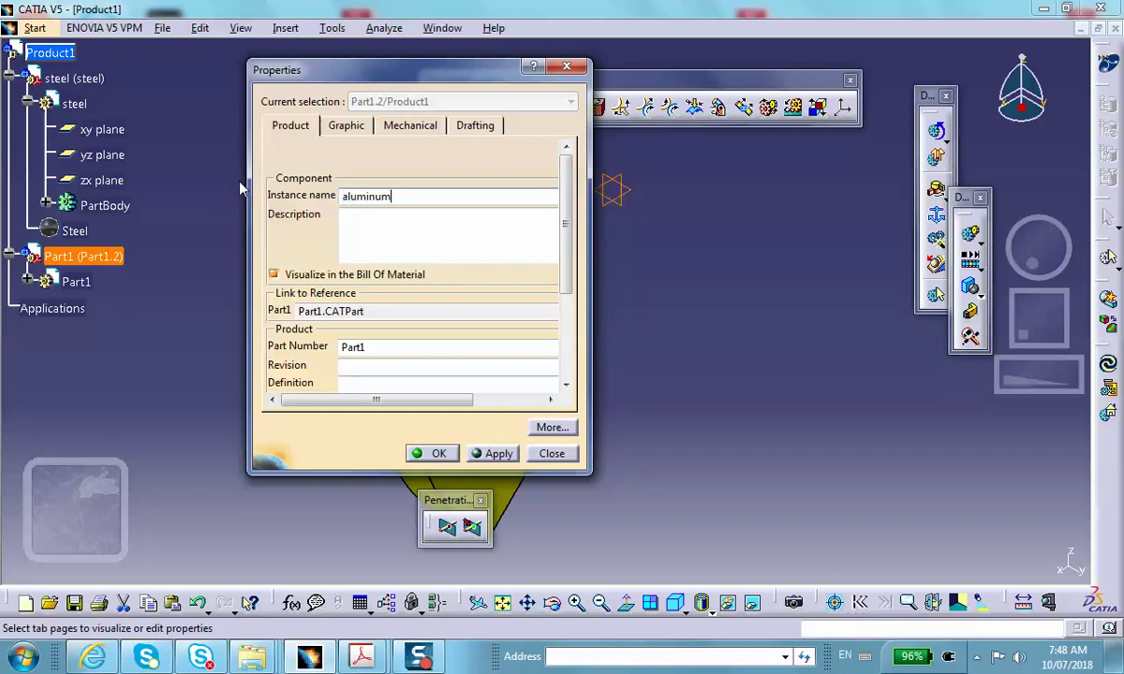
double_click(404, 348)
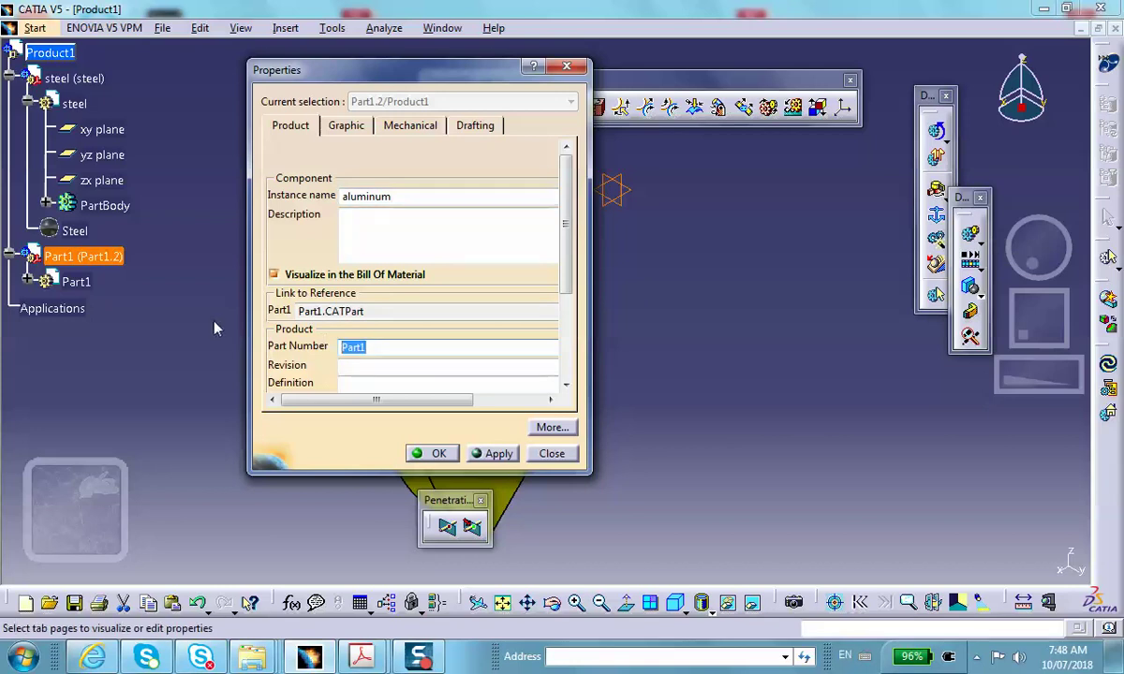
text(aluminum)
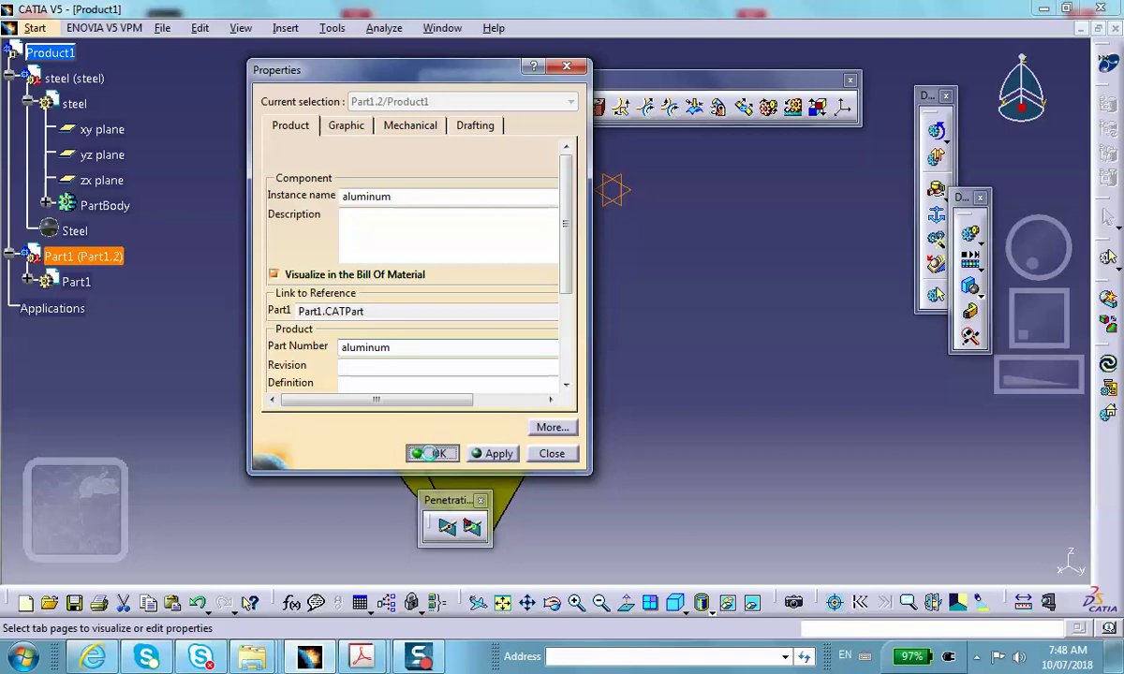
click(433, 454)
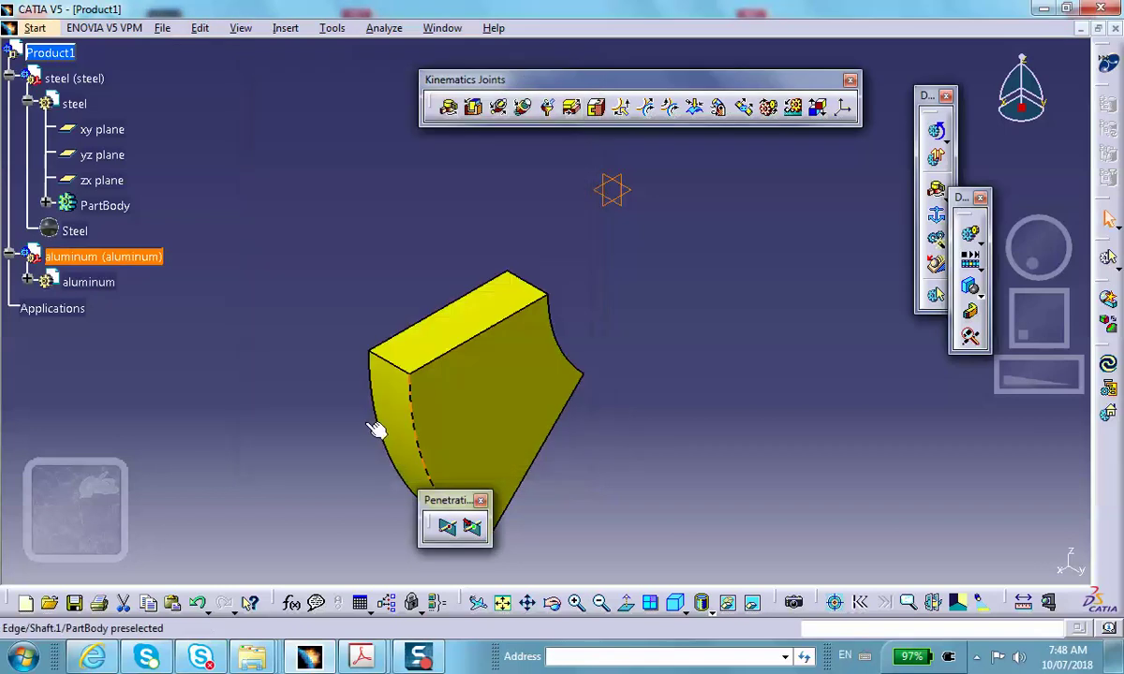
click(27, 281)
- Activate the aluminum part and start a sketch on its xy plane
double_click(89, 281)
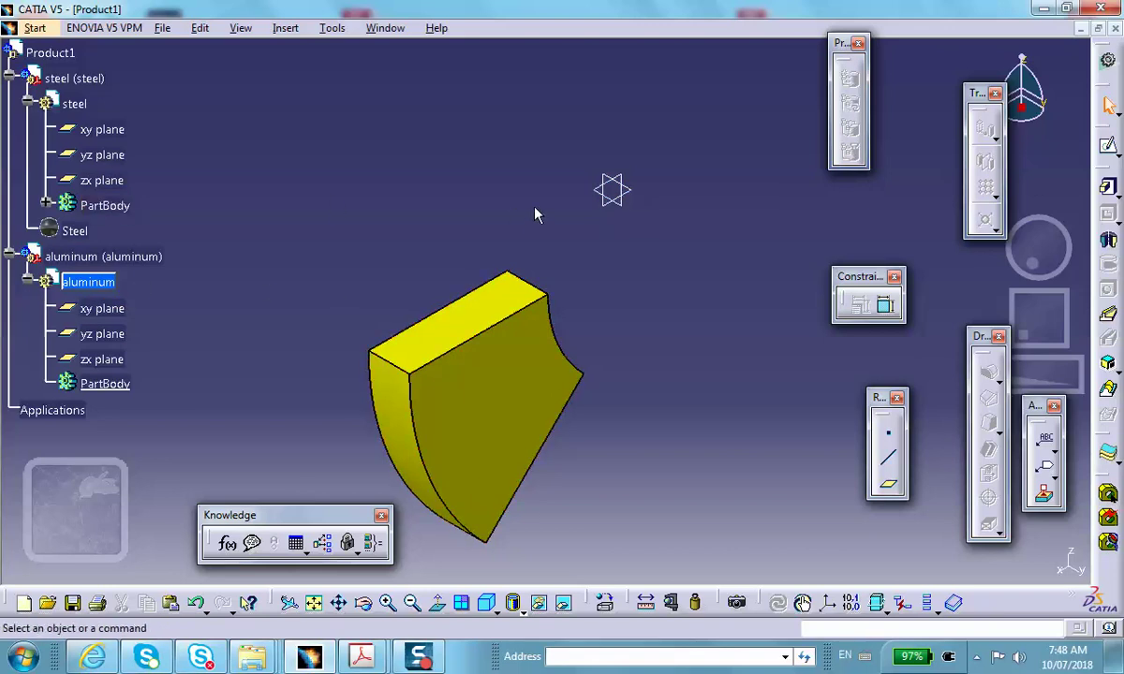
click(632, 190)
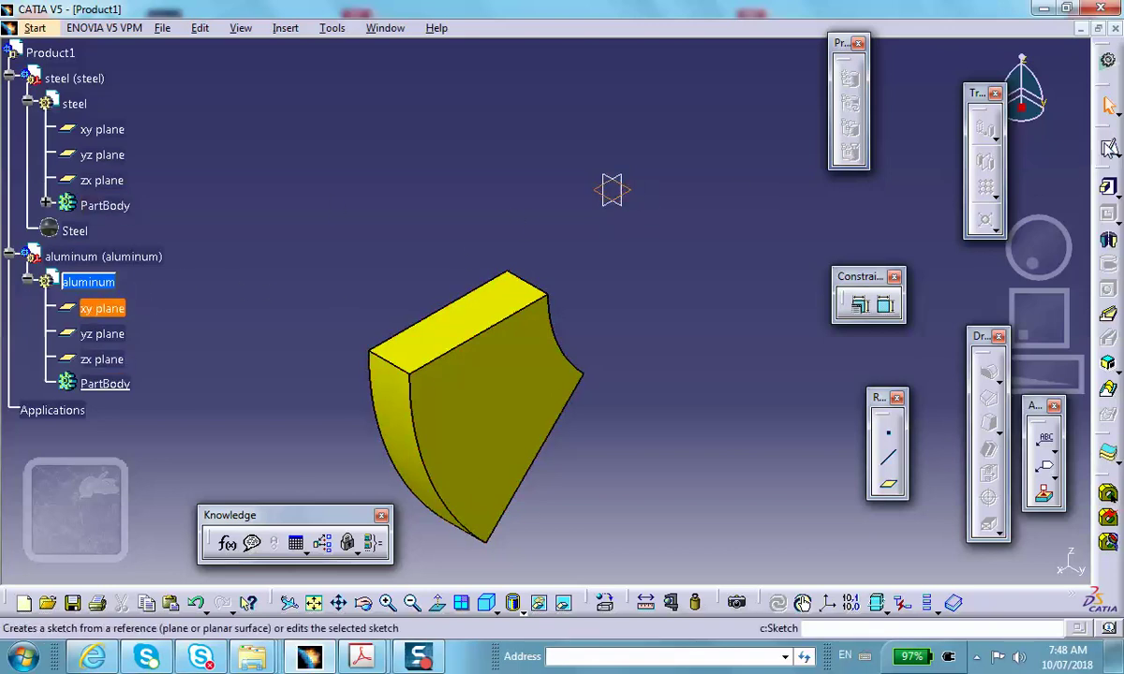
click(1109, 145)
middle_drag(627, 219, 760, 175)
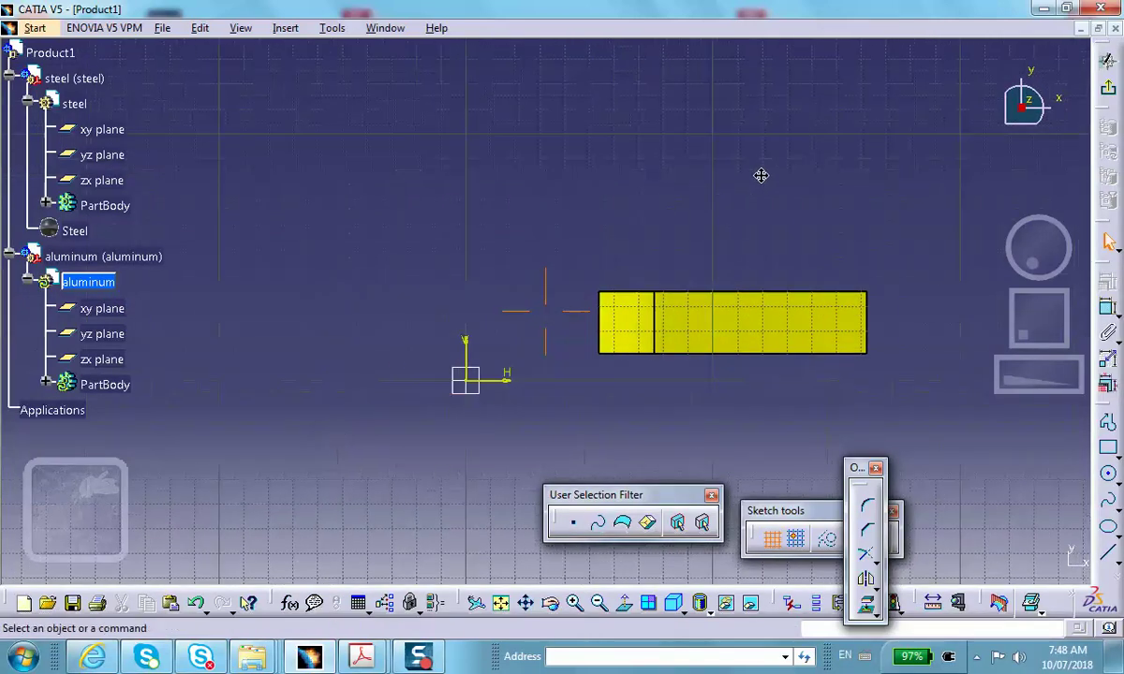
right_click(723, 318)
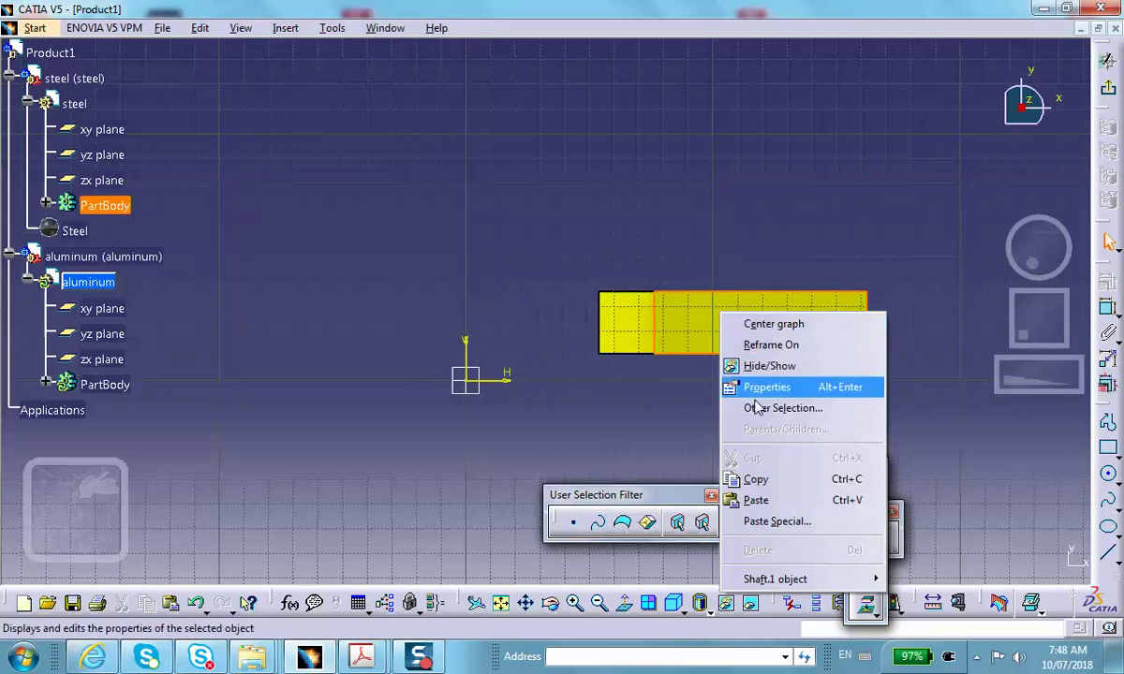
click(765, 480)
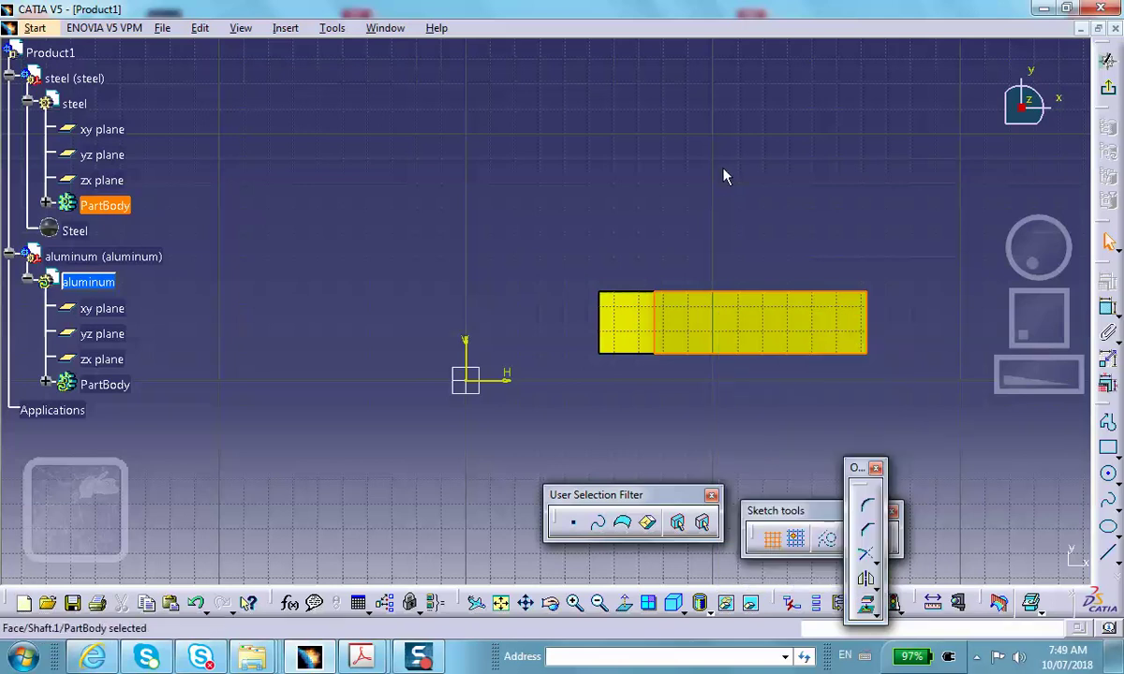
click(815, 185)
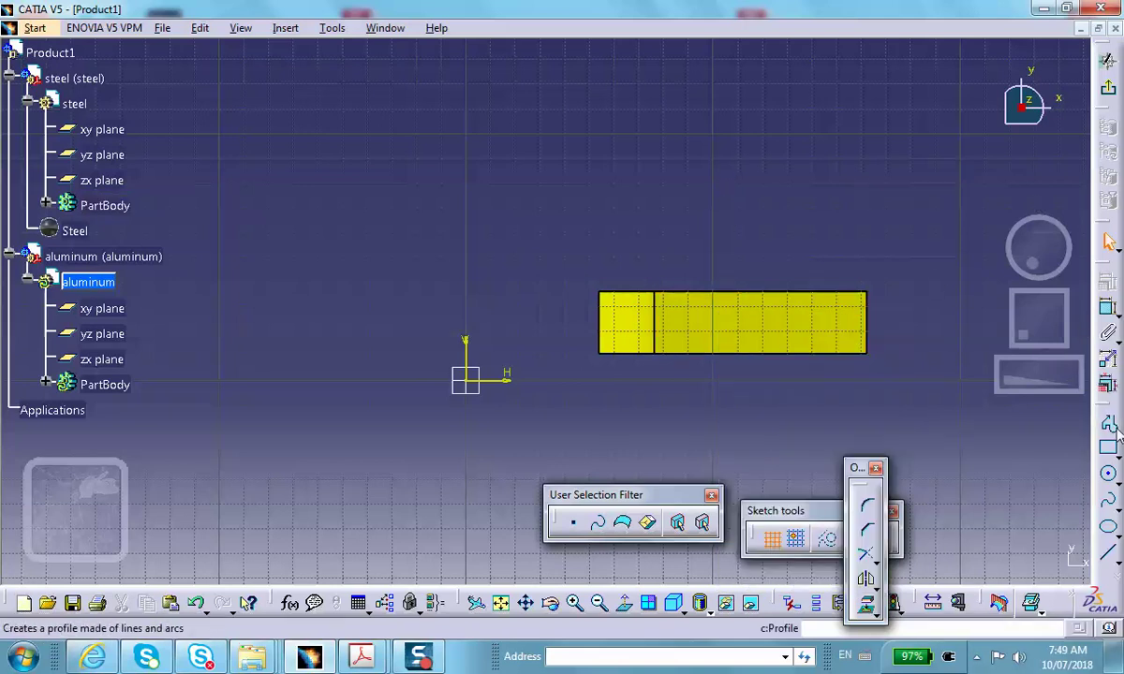
- Draw a small rectangle just left of the yellow steel profile
click(1110, 451)
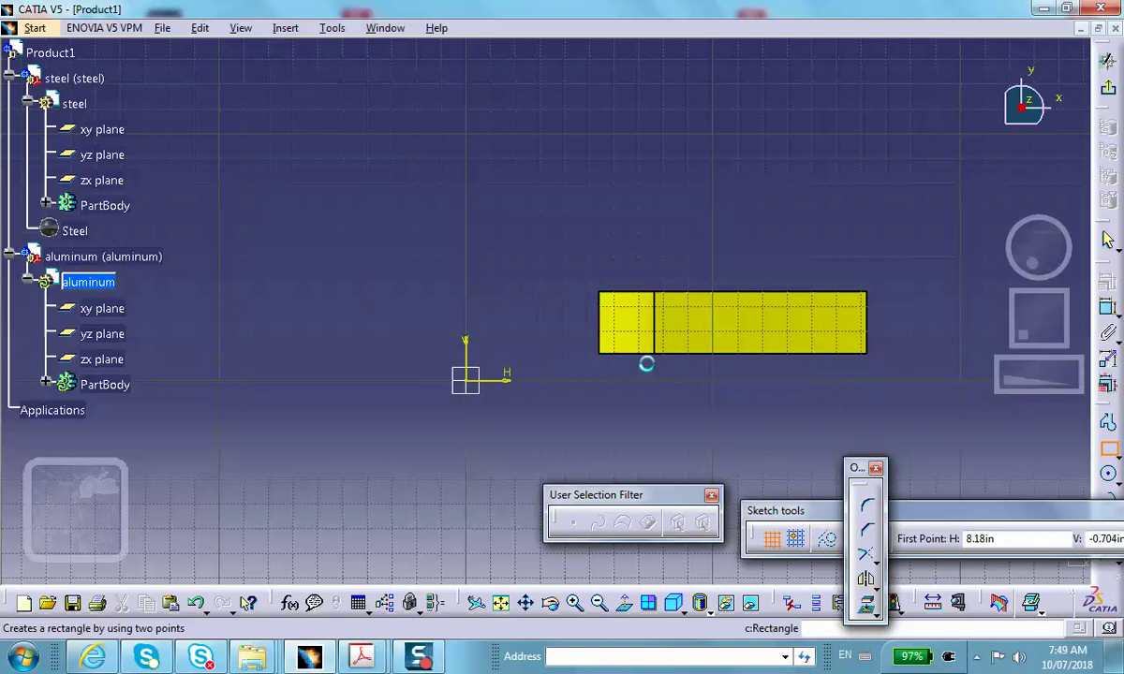
click(528, 300)
click(584, 350)
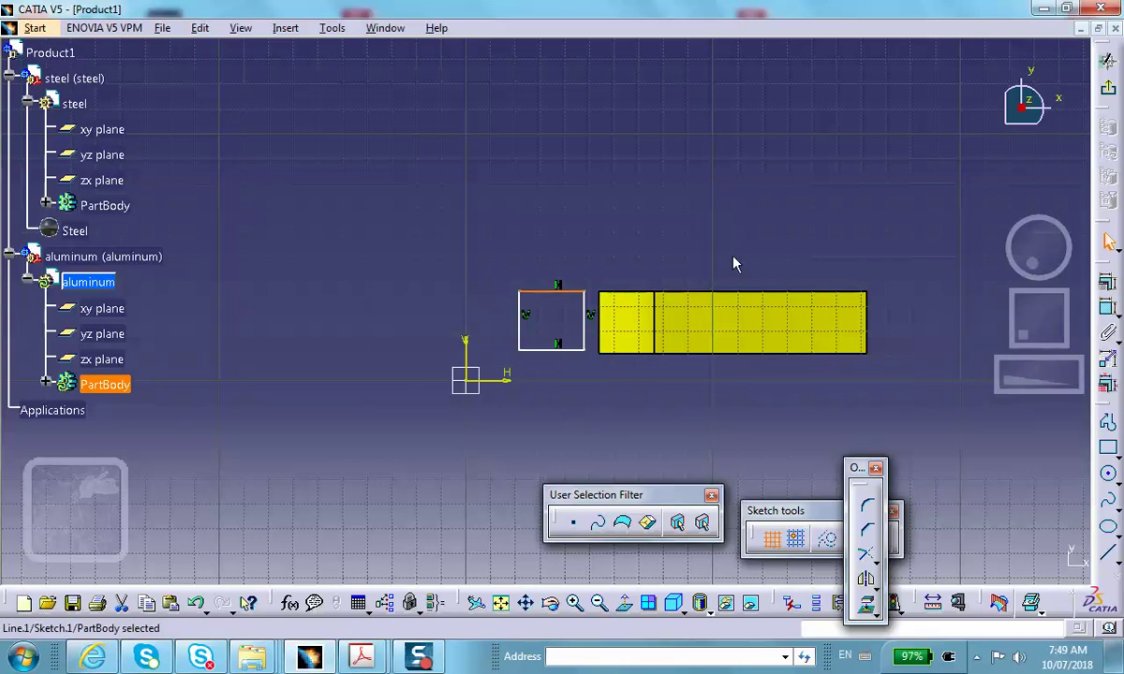
ctrl+click(745, 303)
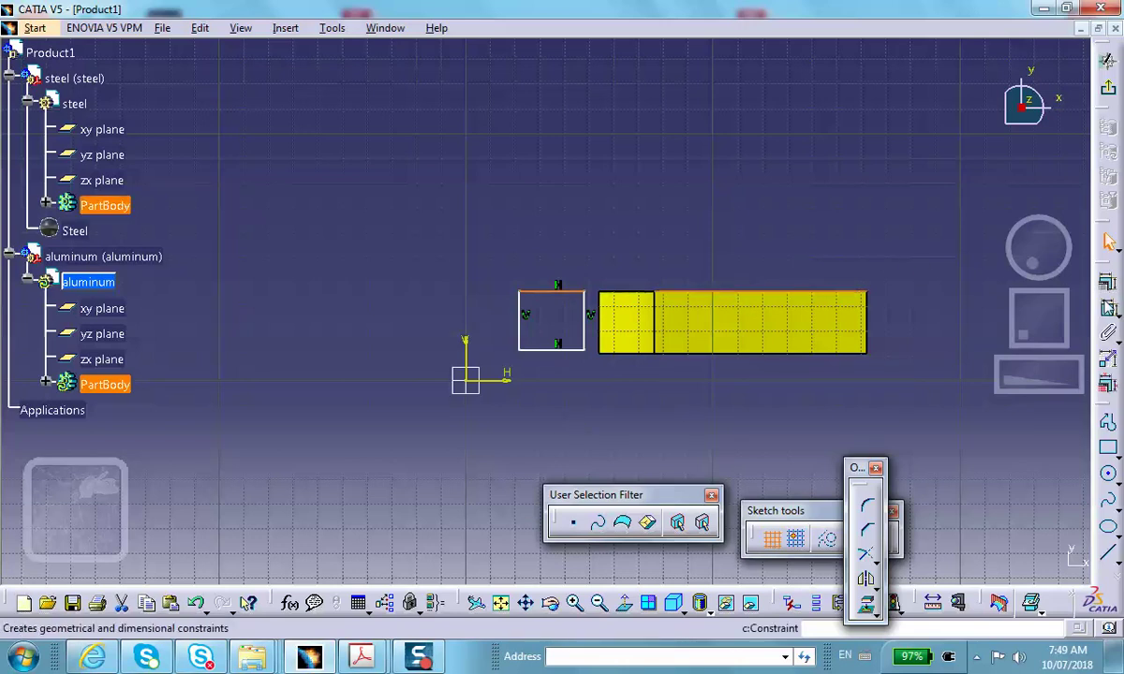
- Make the rectangle's top and bottom edges coincident with the steel profile's top and bottom edges
click(1112, 289)
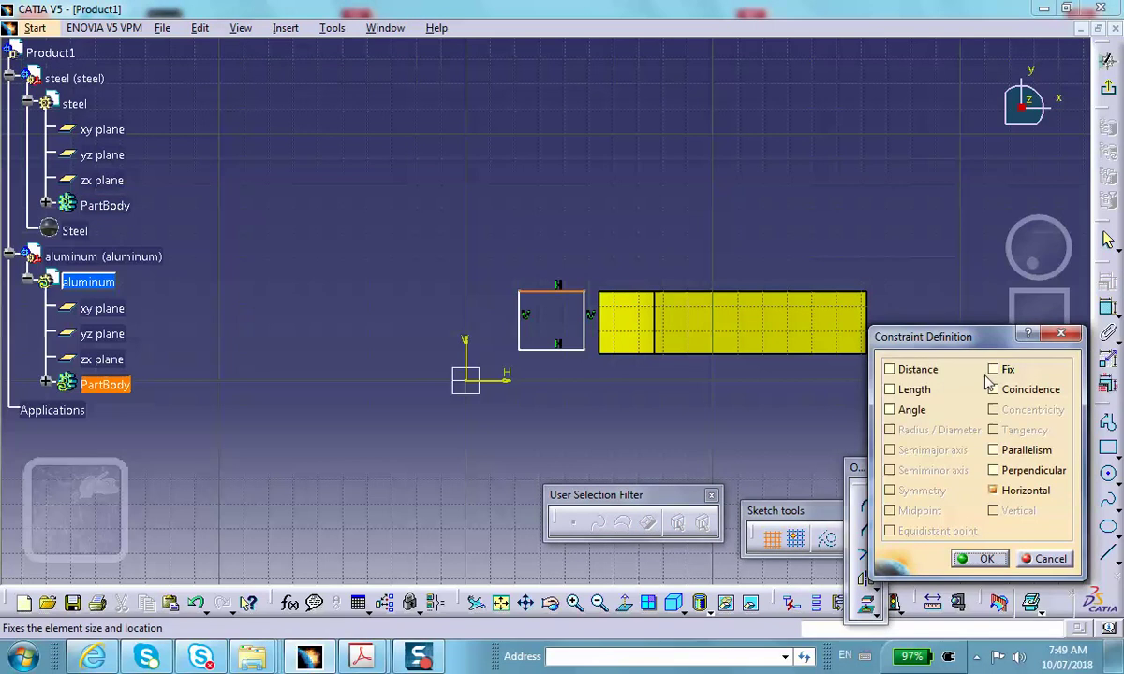
click(995, 390)
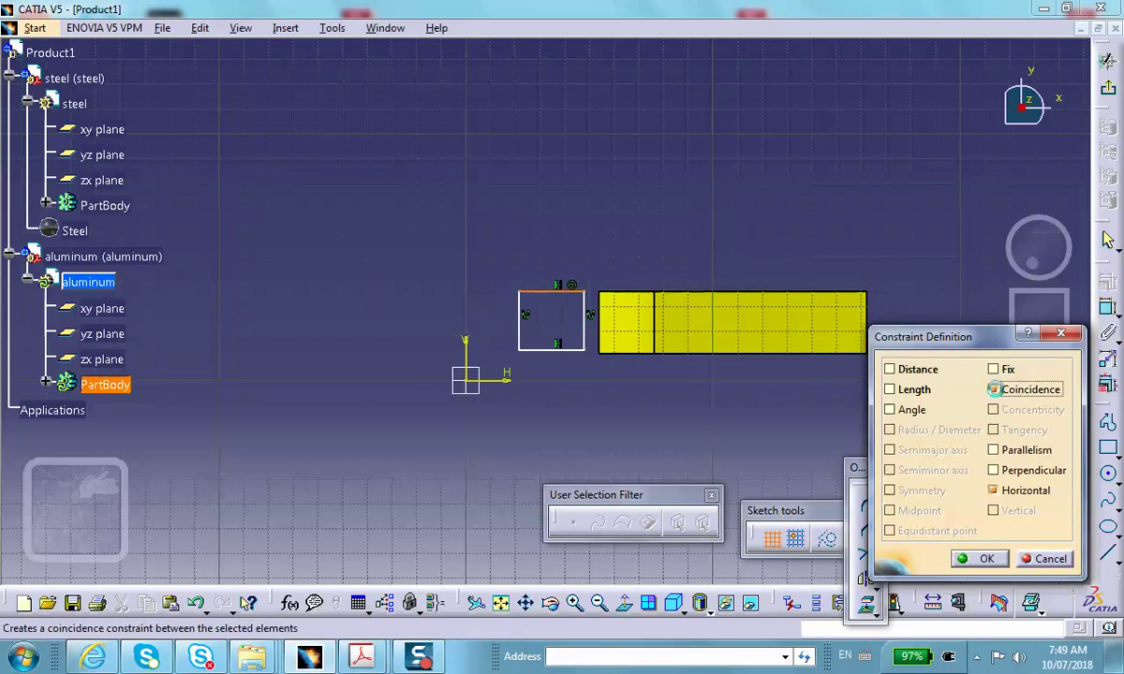
click(979, 559)
click(560, 359)
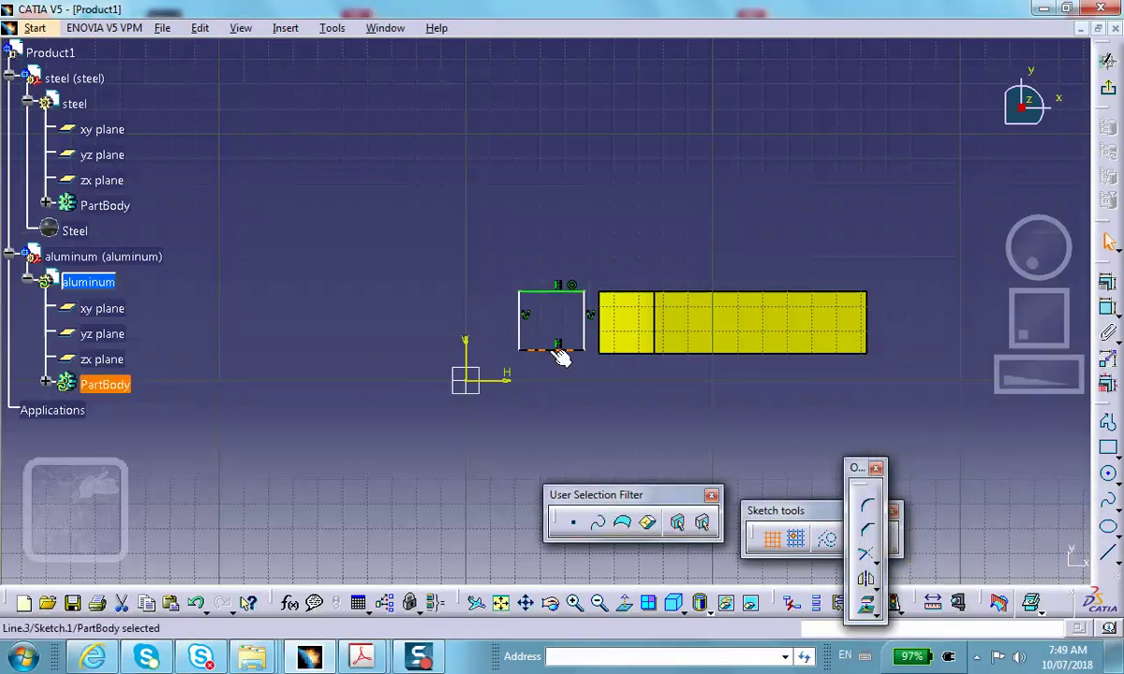
ctrl+click(802, 354)
click(1108, 307)
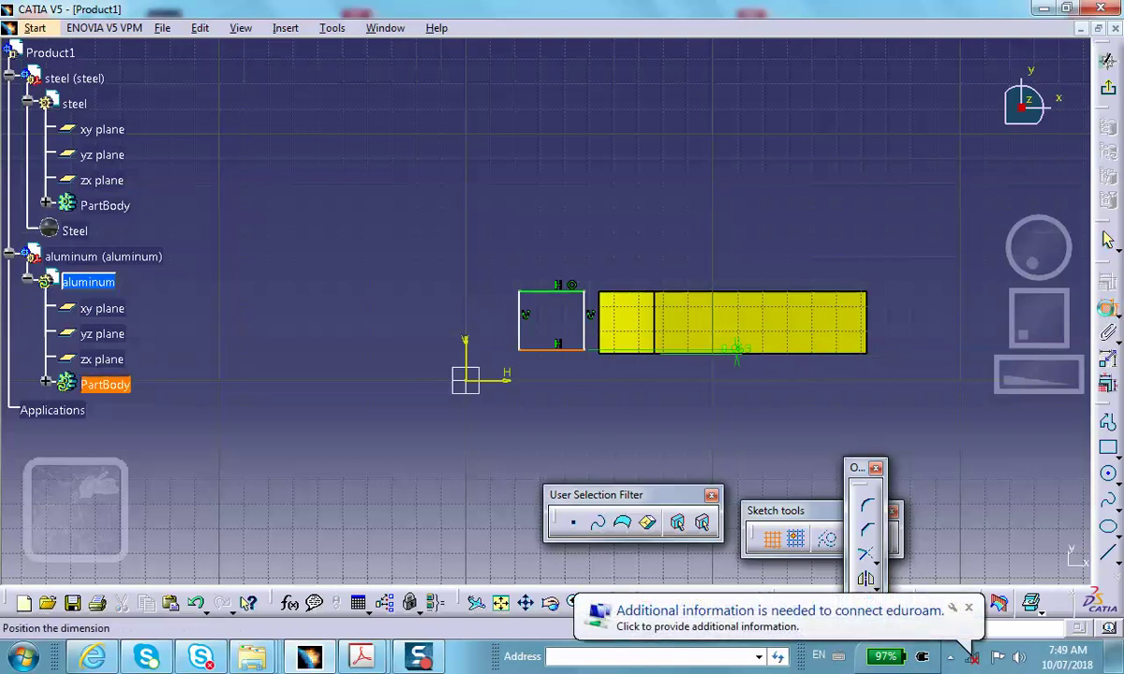
click(963, 347)
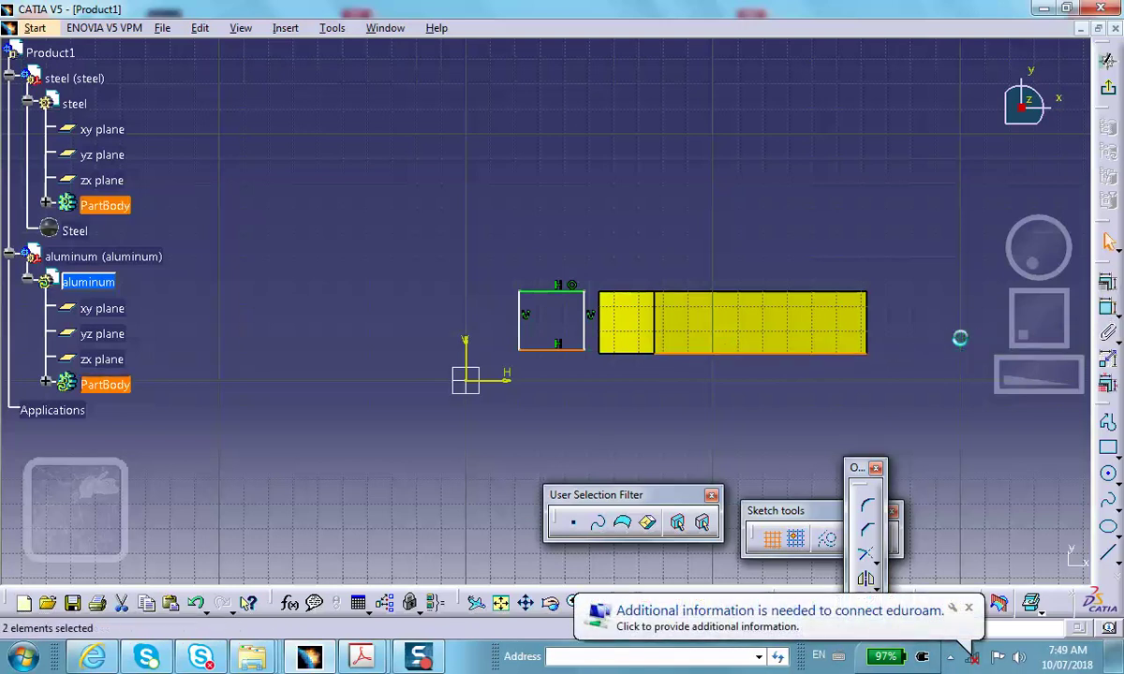
click(557, 350)
ctrl+click(744, 353)
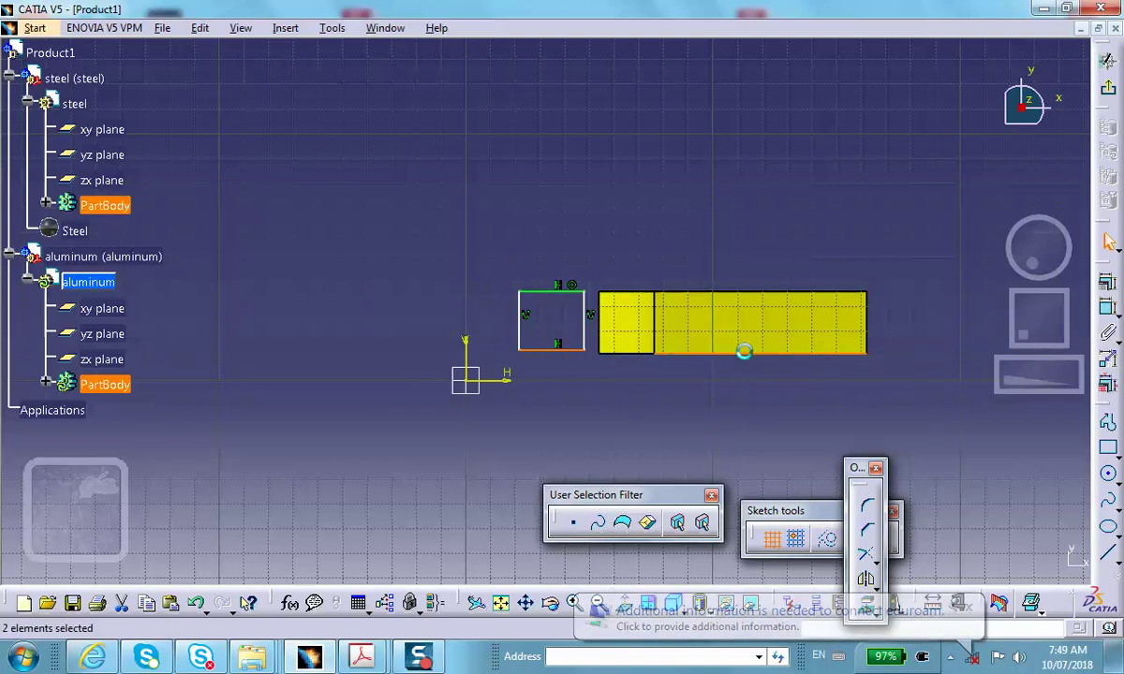
click(866, 604)
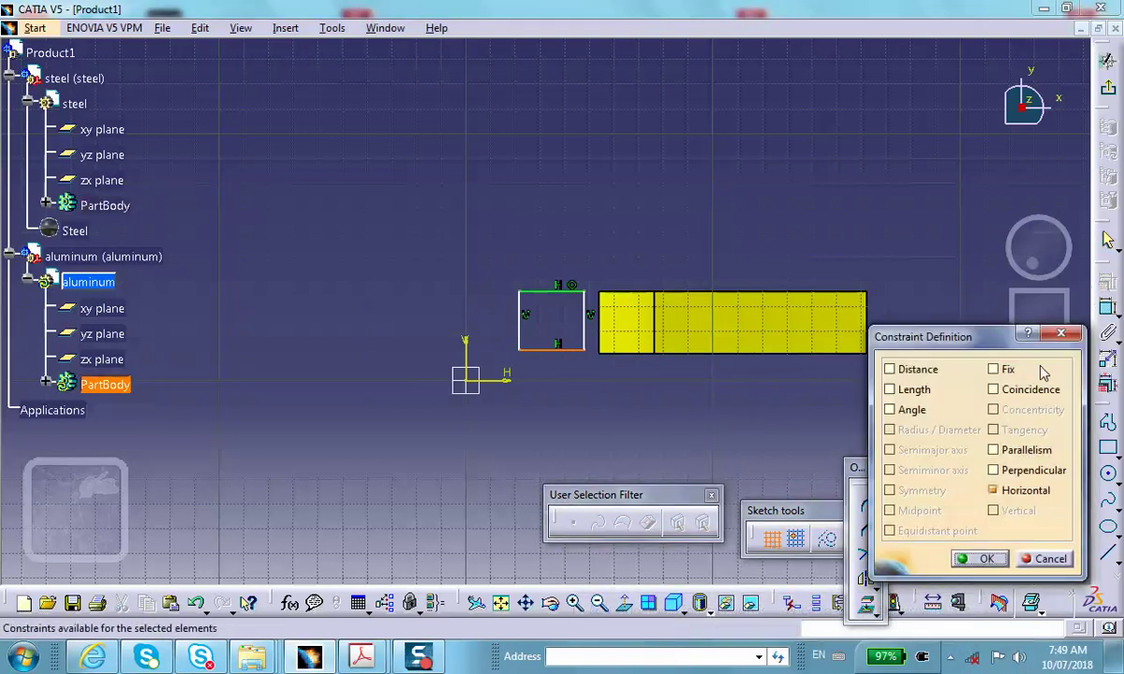
click(994, 390)
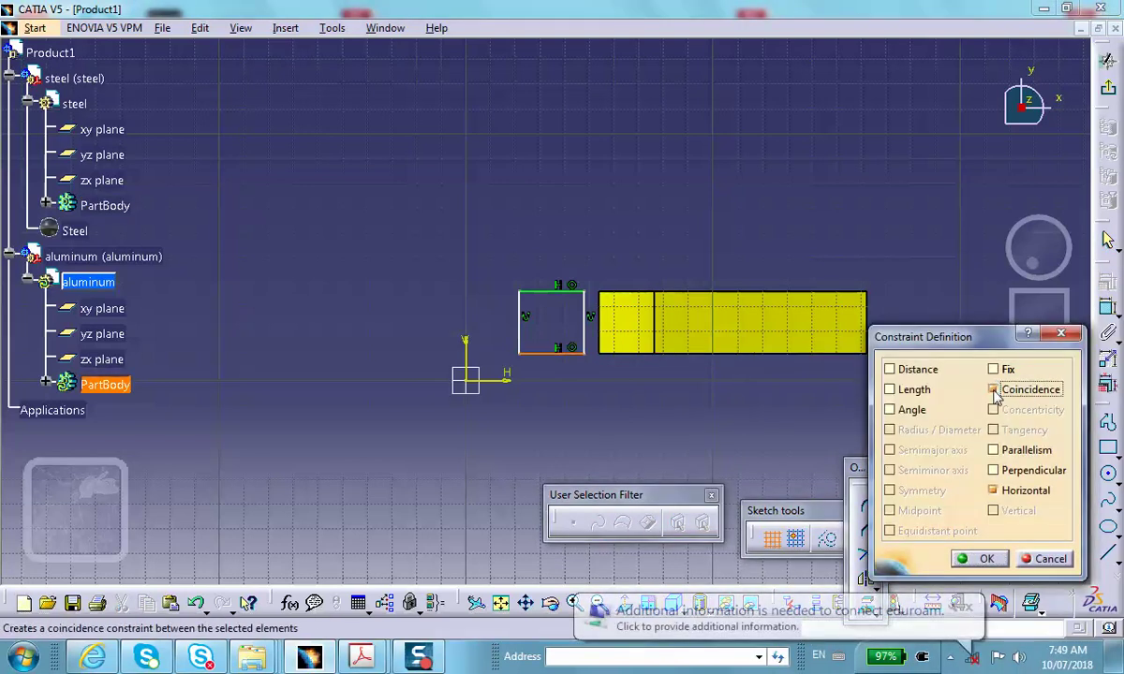
click(983, 560)
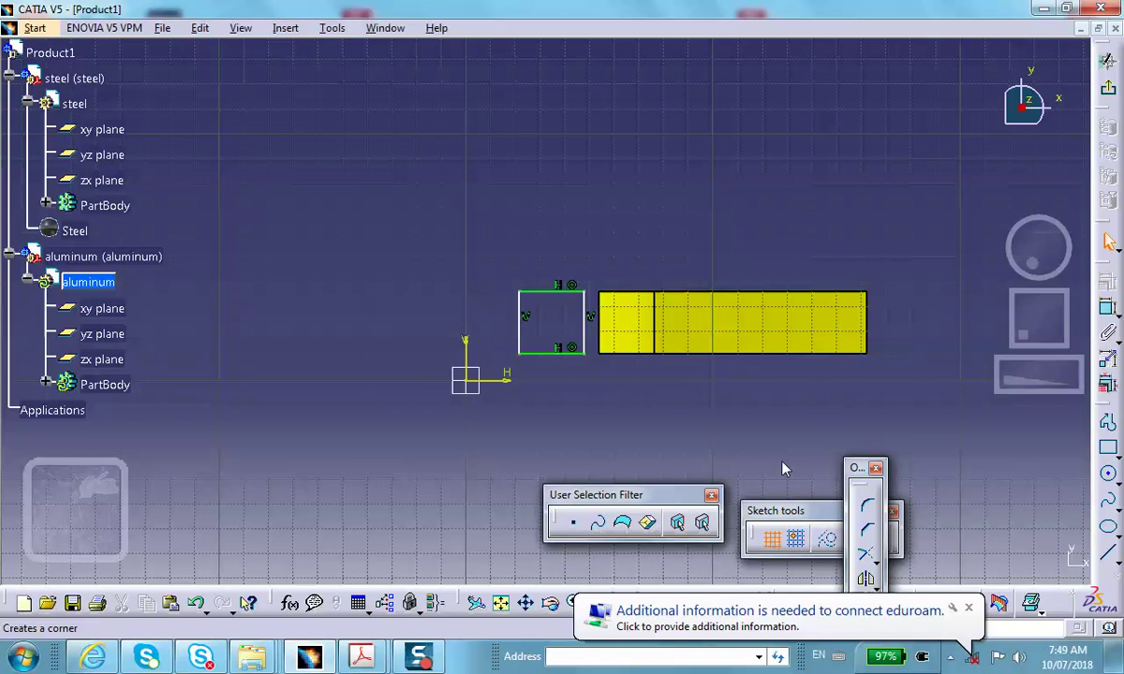
- Make the rectangle's right edge coincident with the steel profile's first inner vertical edge
click(584, 328)
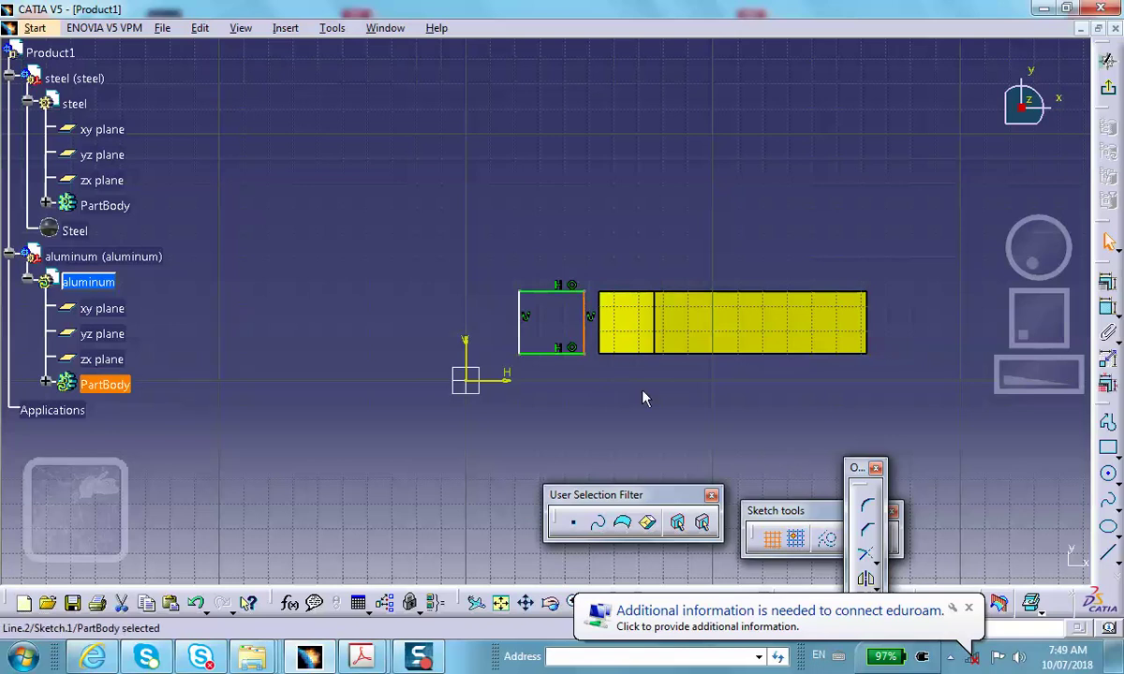
ctrl+click(655, 327)
click(866, 602)
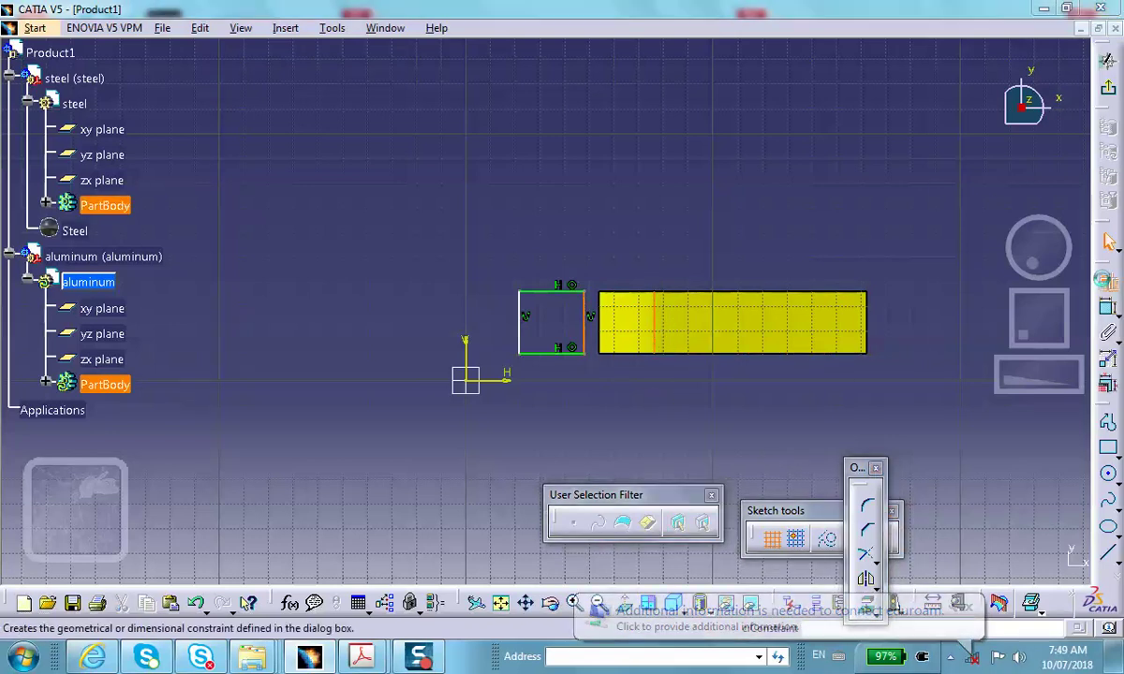
click(993, 390)
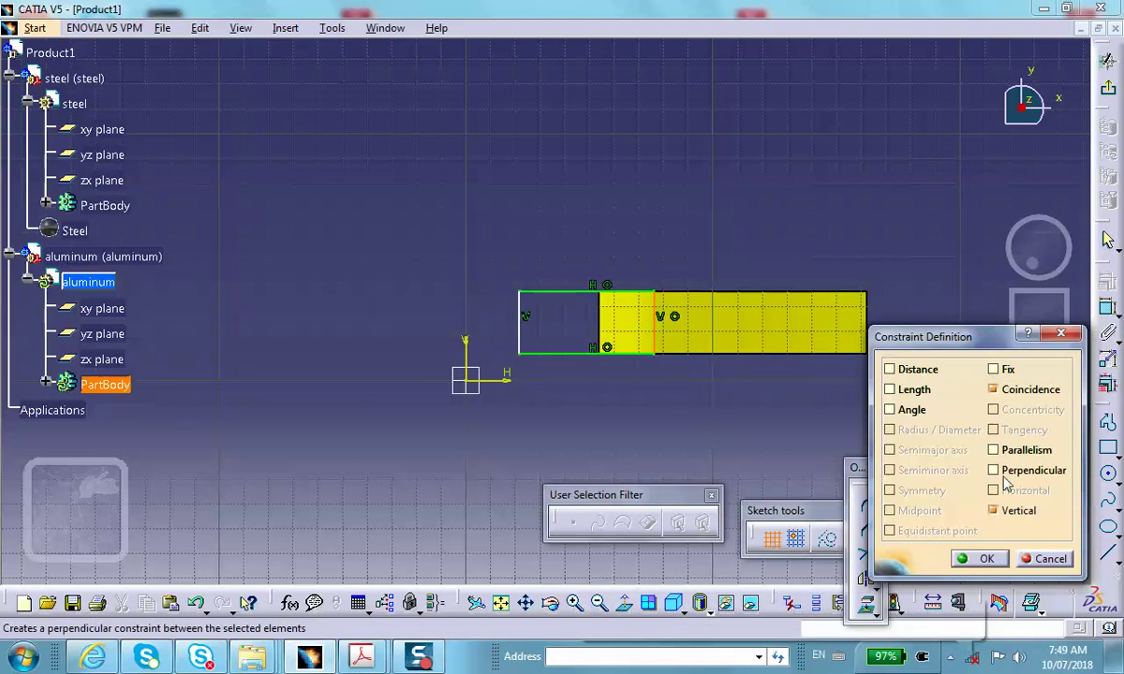
click(984, 558)
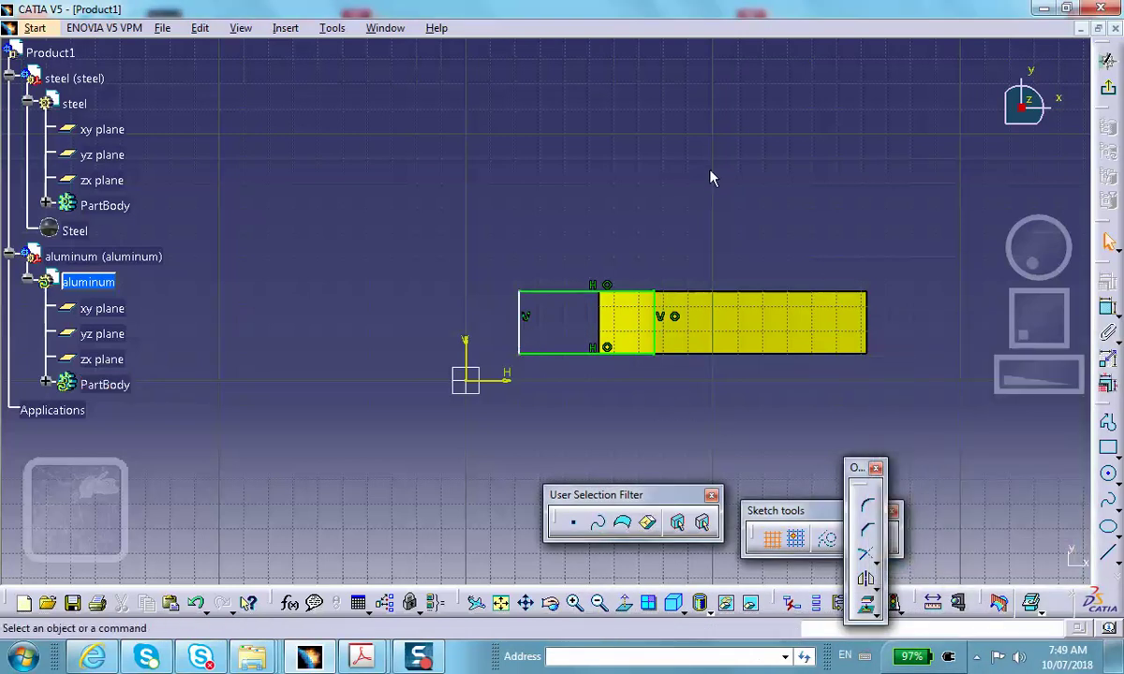
- Dimension the rectangle's left edge 0.5 in from the vertical axis, then exit the sketch
click(1109, 311)
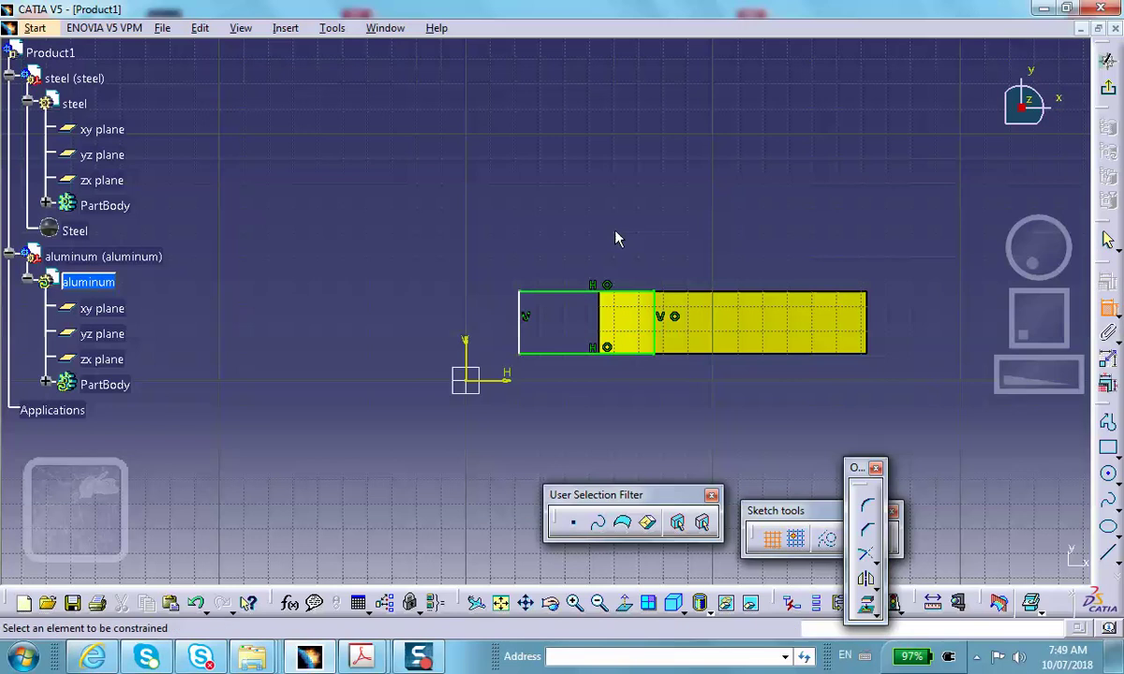
click(521, 317)
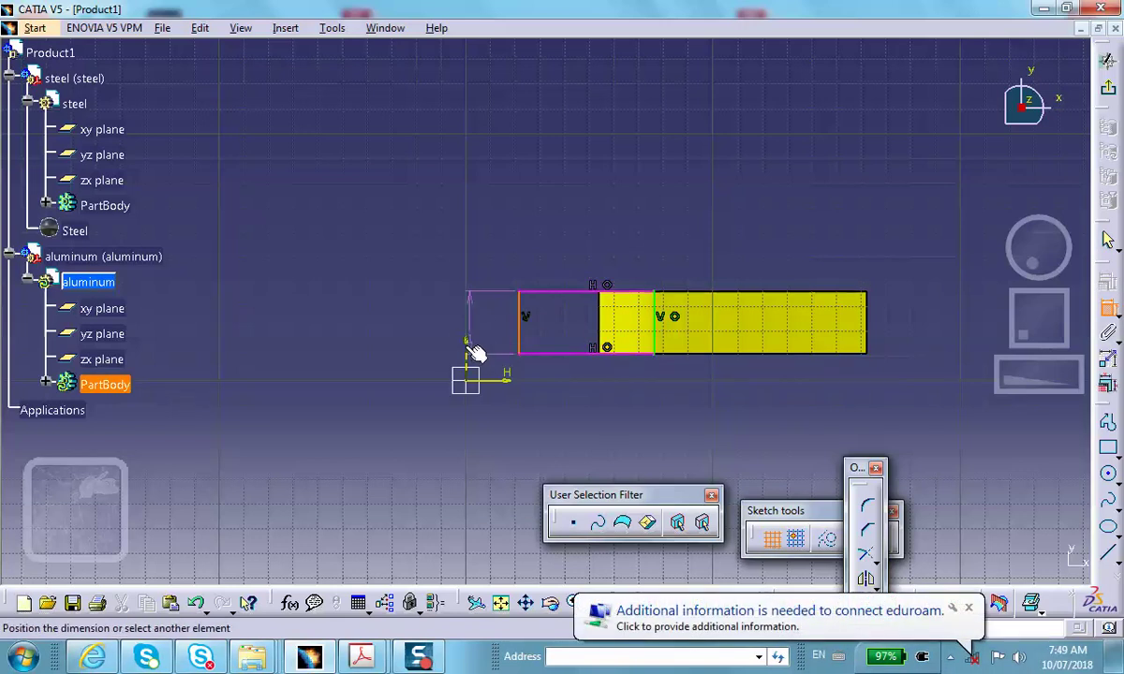
click(465, 346)
click(497, 225)
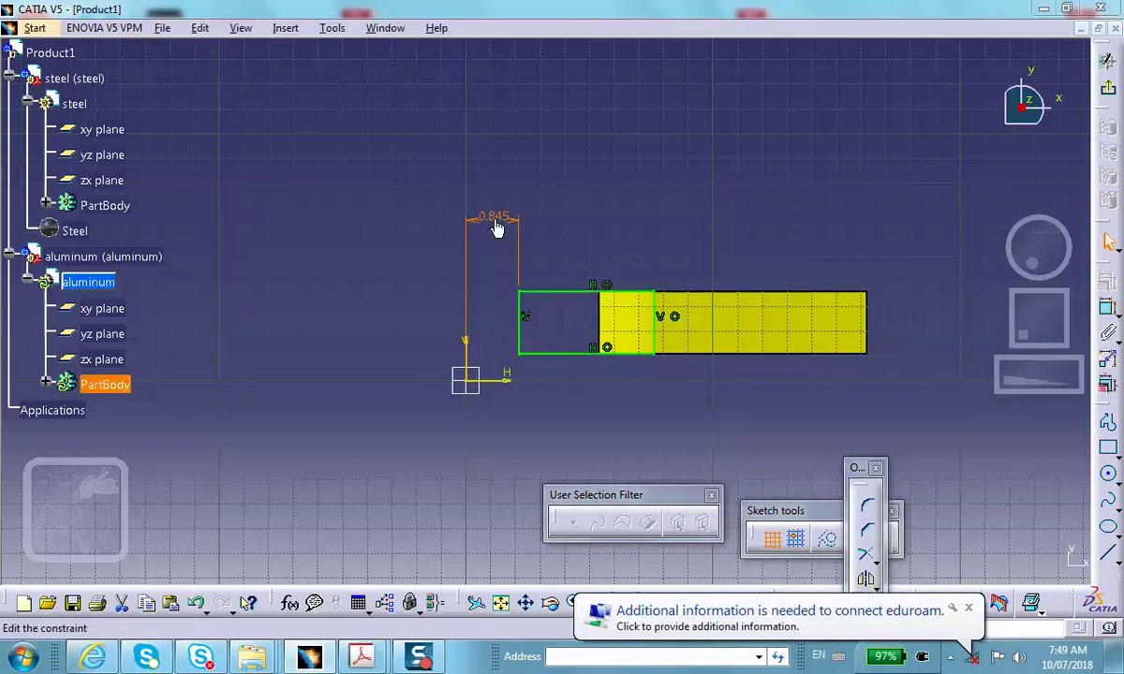
double_click(496, 223)
text(.)
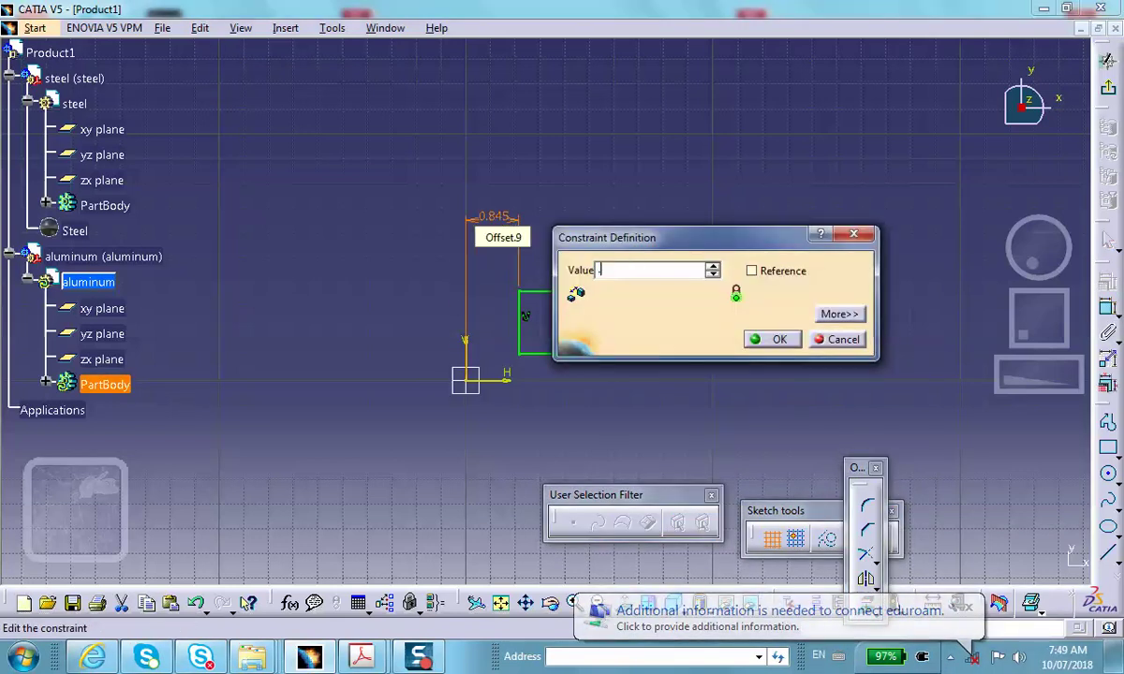
text(5)
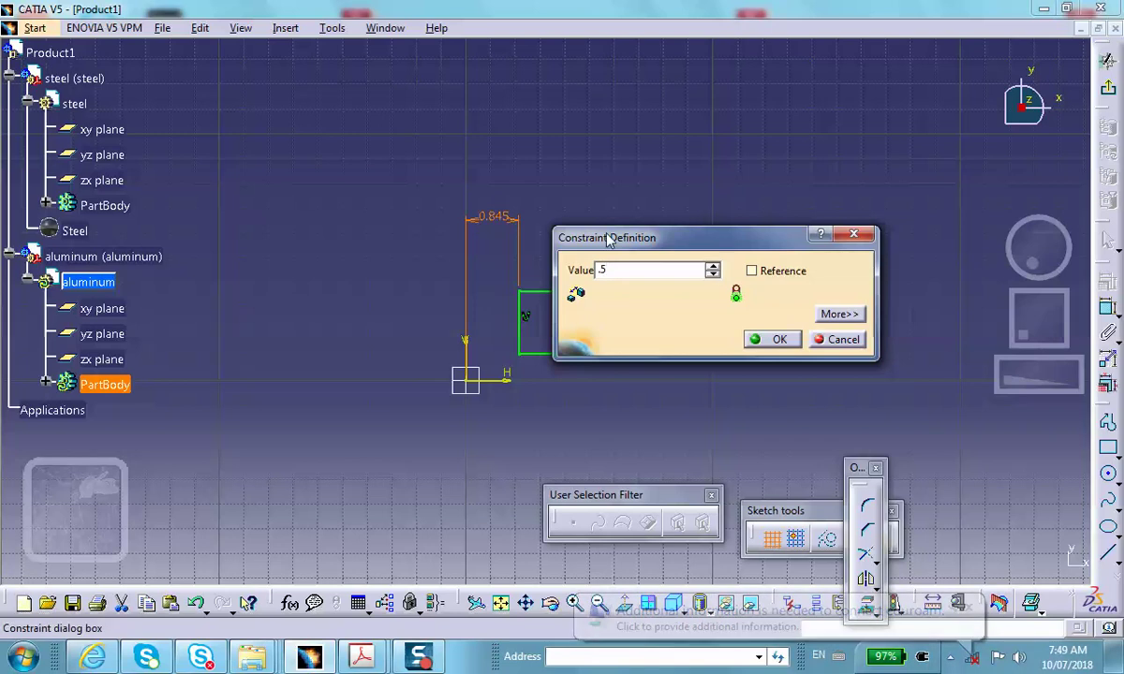
click(779, 339)
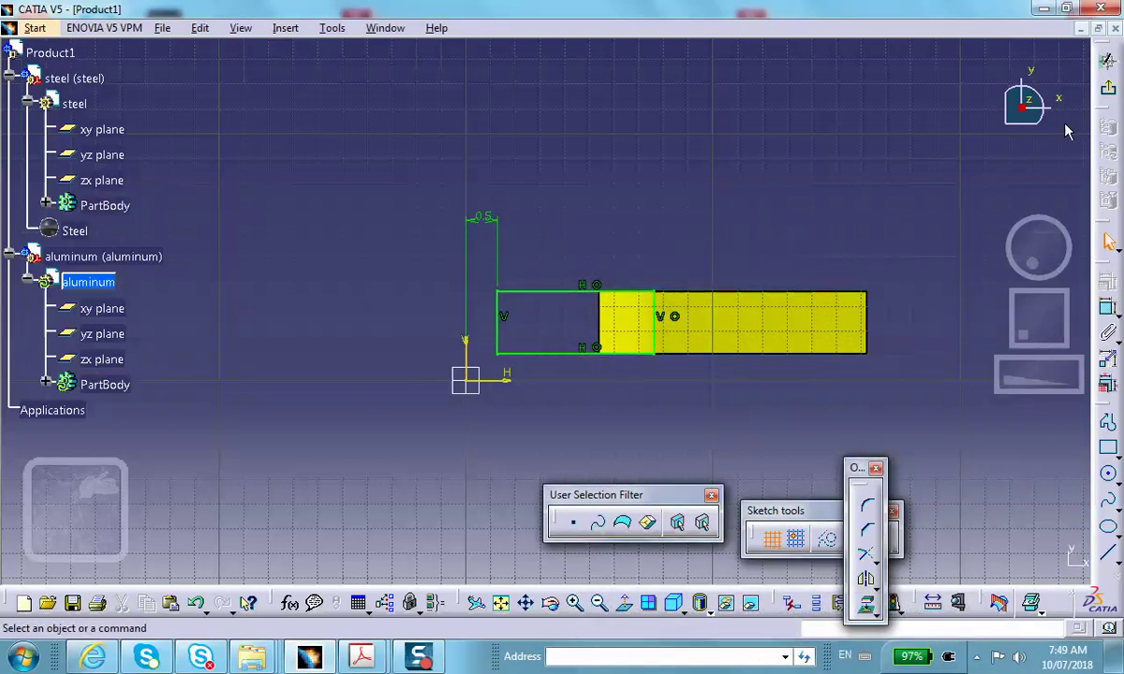
click(1108, 86)
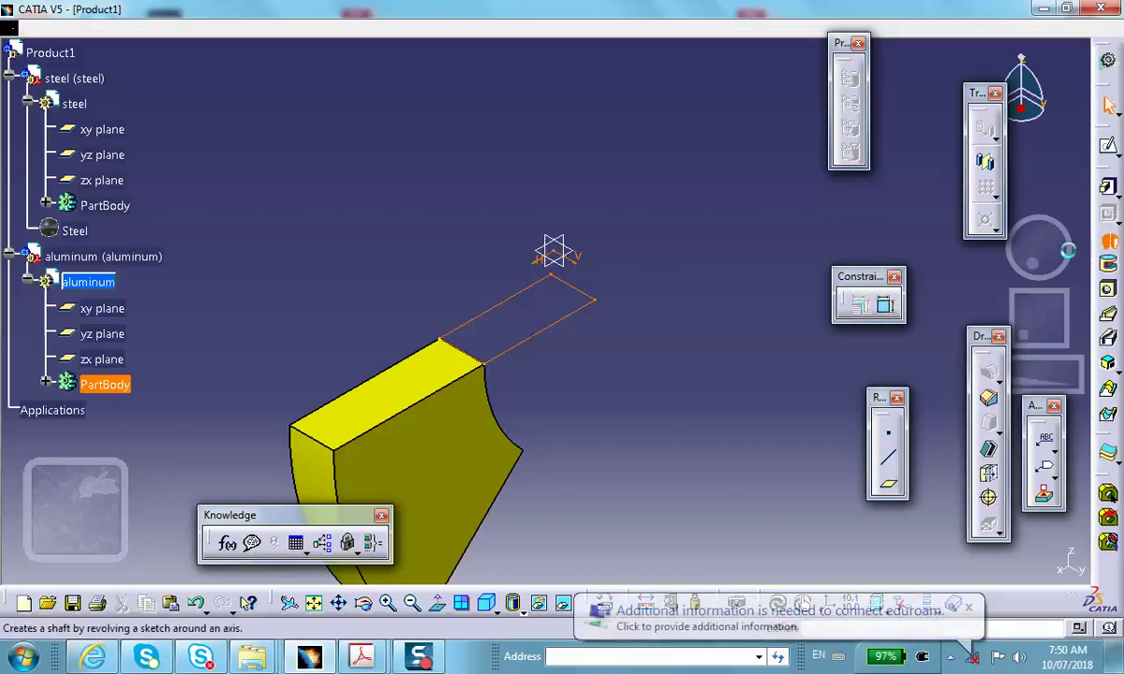
- Create a 45° shaft of the aluminum sketch around the Y axis
click(1108, 246)
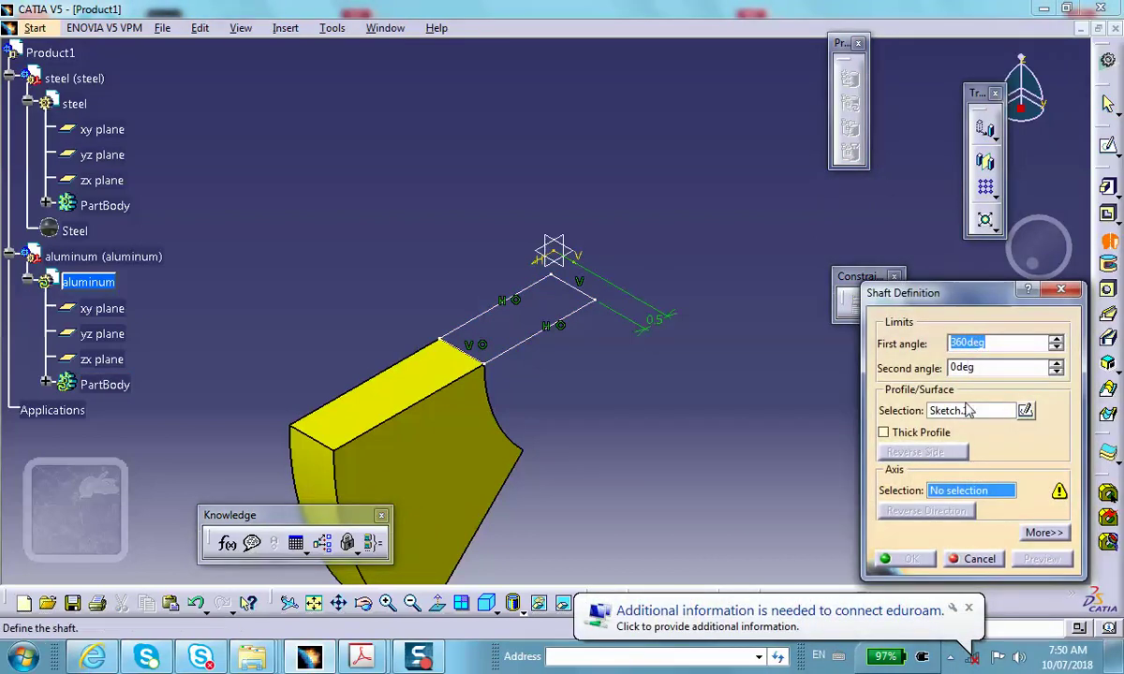
right_click(968, 494)
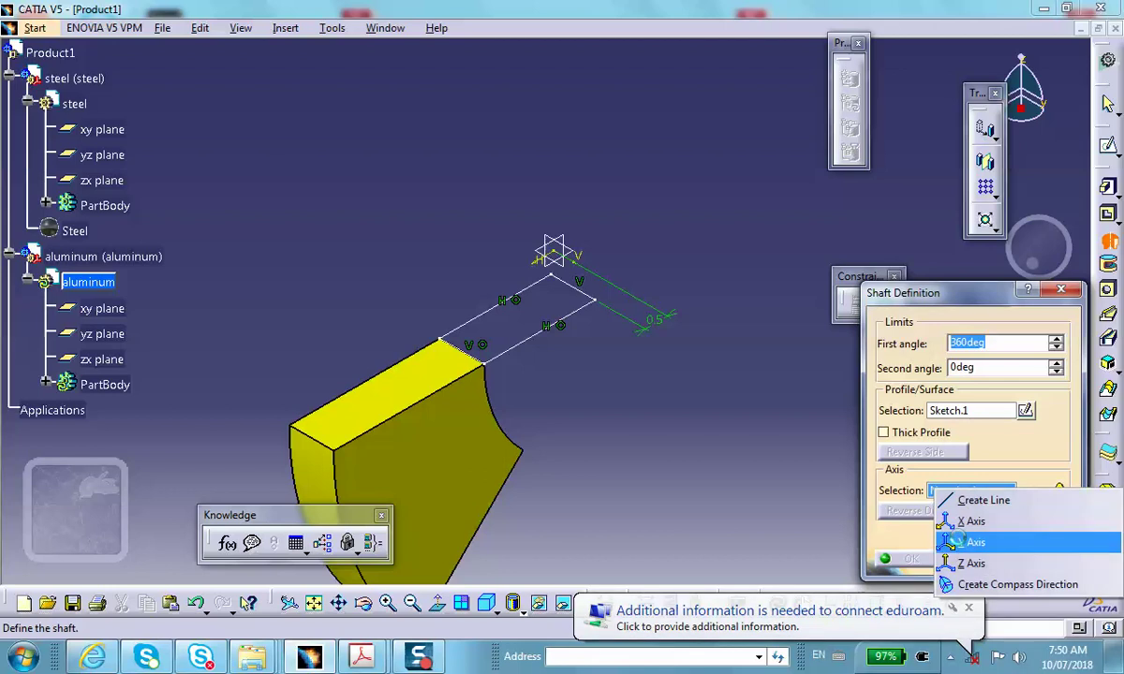
click(960, 611)
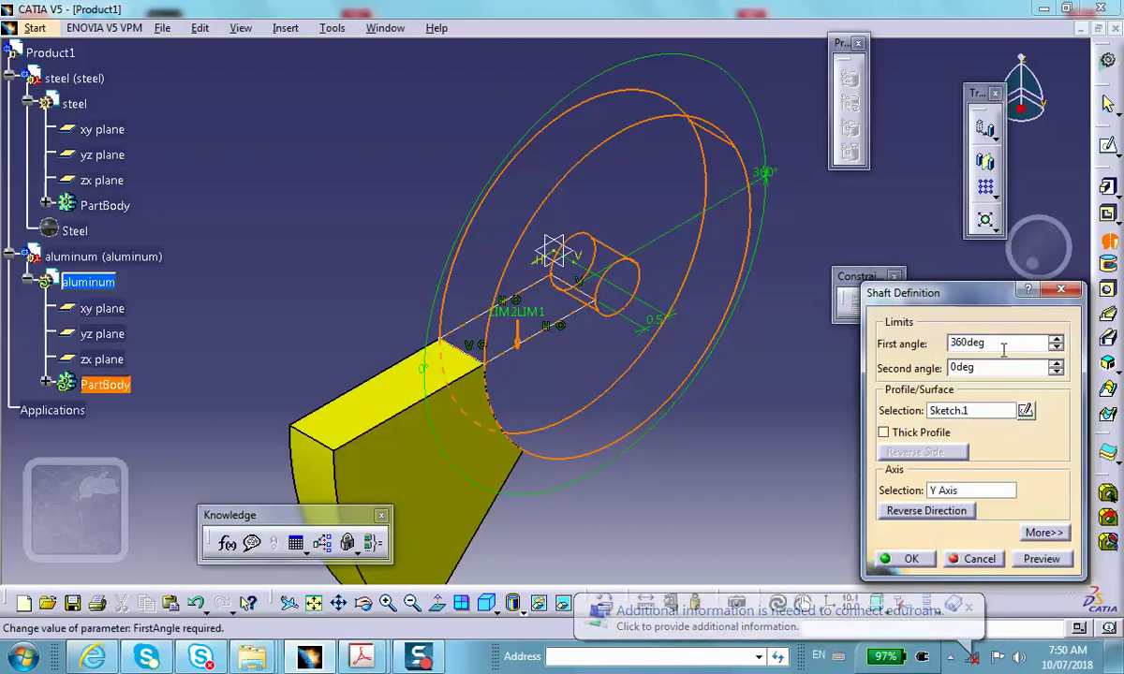
click(901, 559)
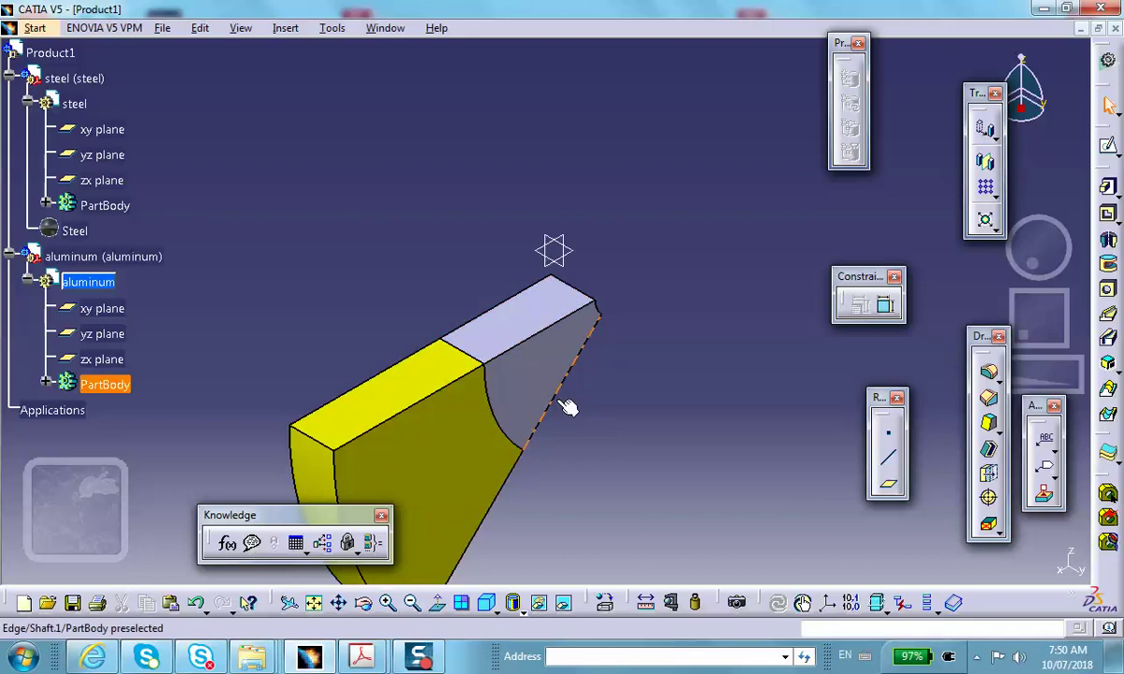
- Assign the Aluminium material from the library to the aluminum part, then open the File menu
click(602, 603)
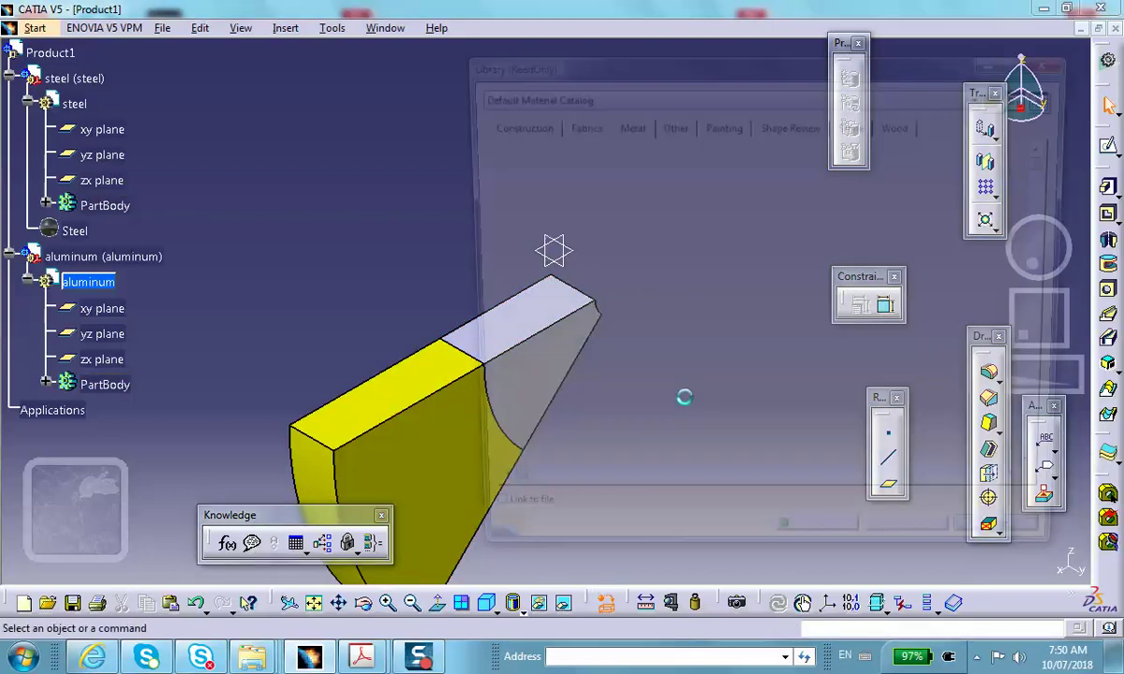
click(553, 203)
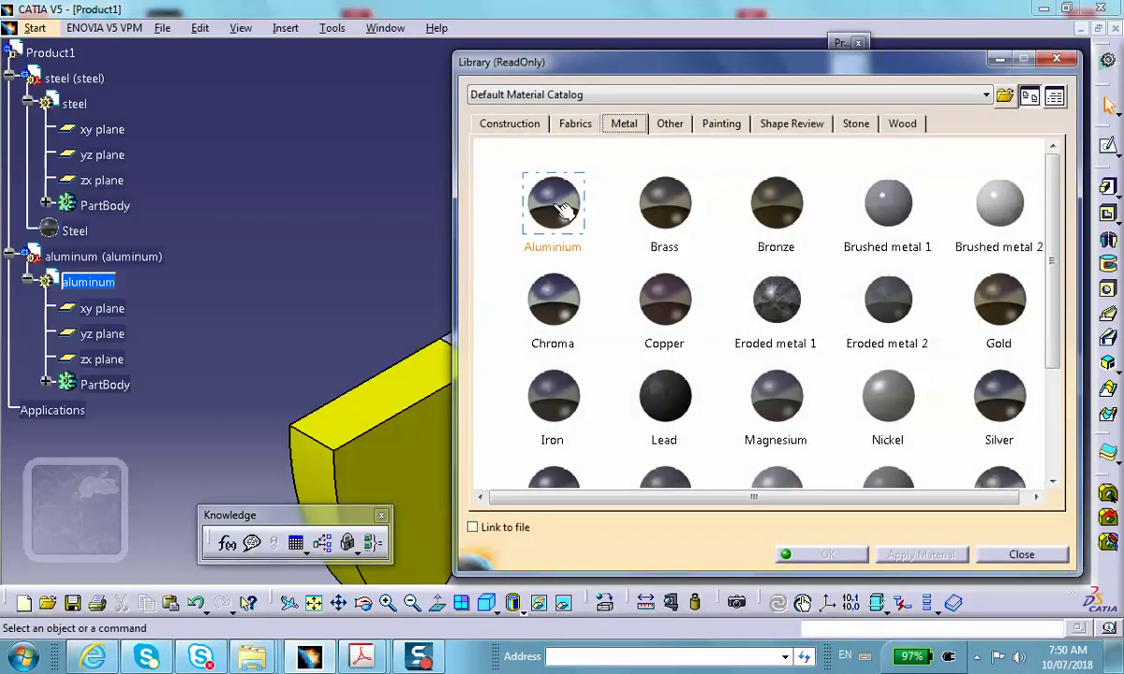
click(80, 258)
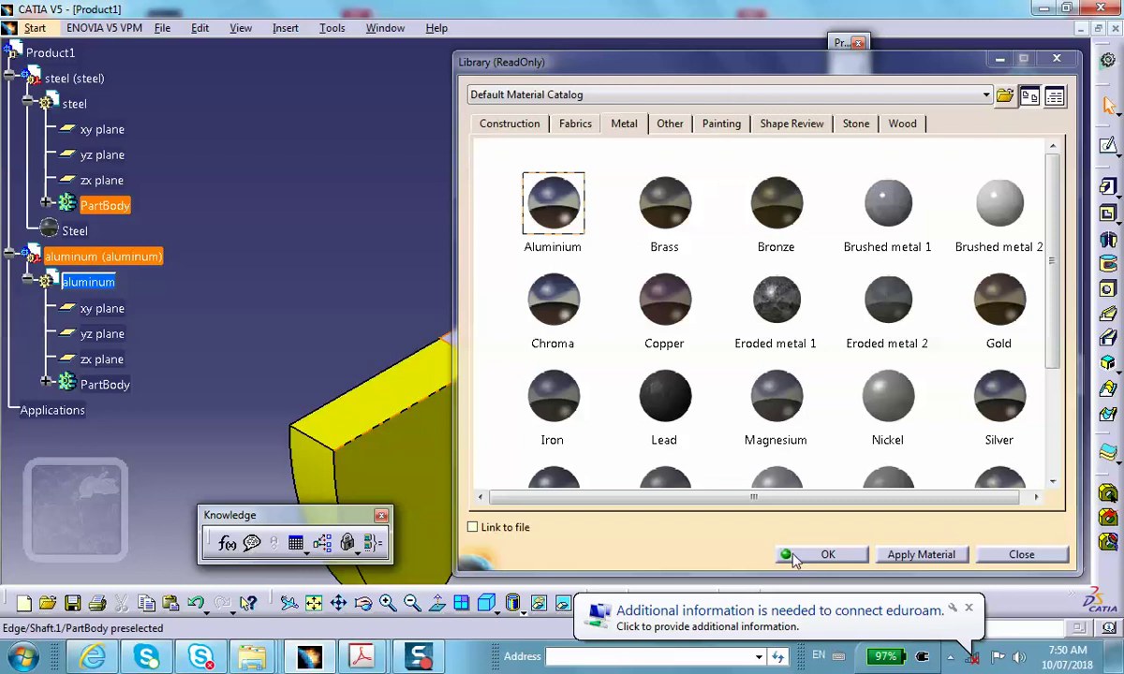
click(825, 554)
click(603, 401)
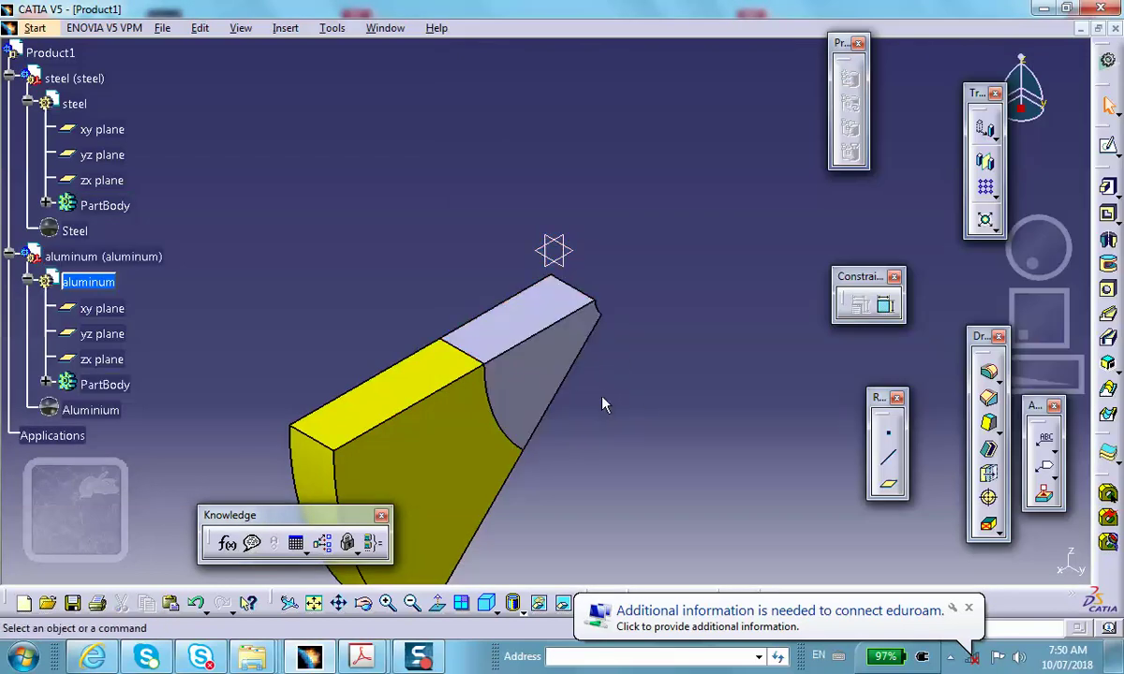
middle_drag(301, 258, 616, 377)
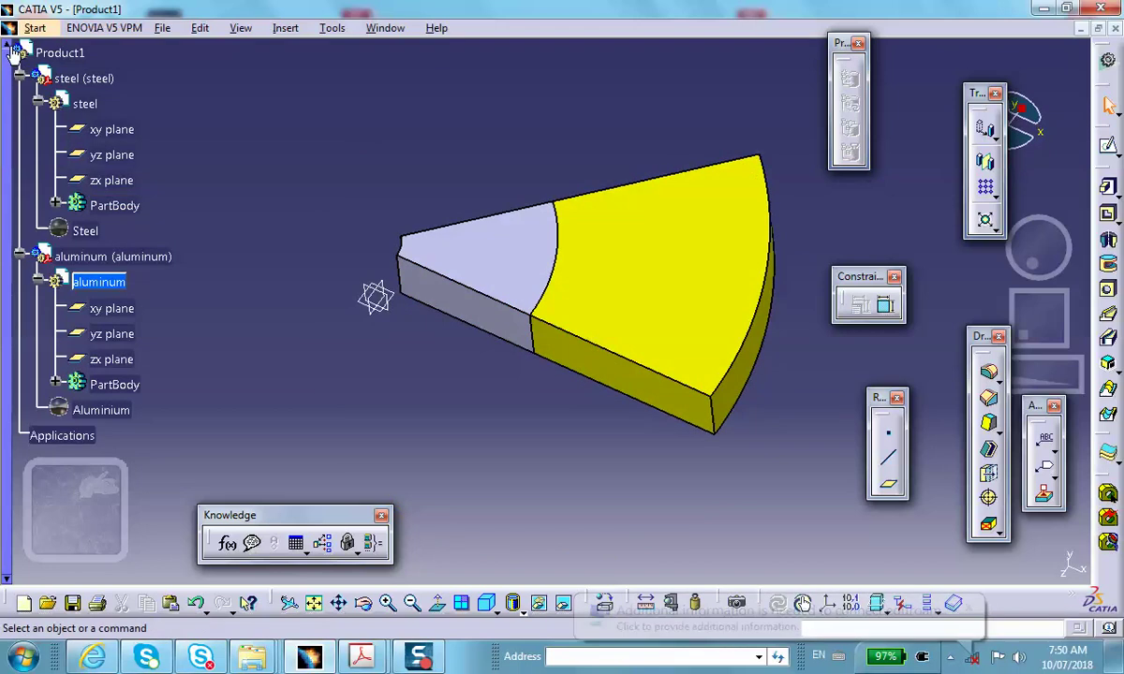
click(159, 27)
- In Save Management, select Product1 for Save As and browse to the Desktop
click(75, 225)
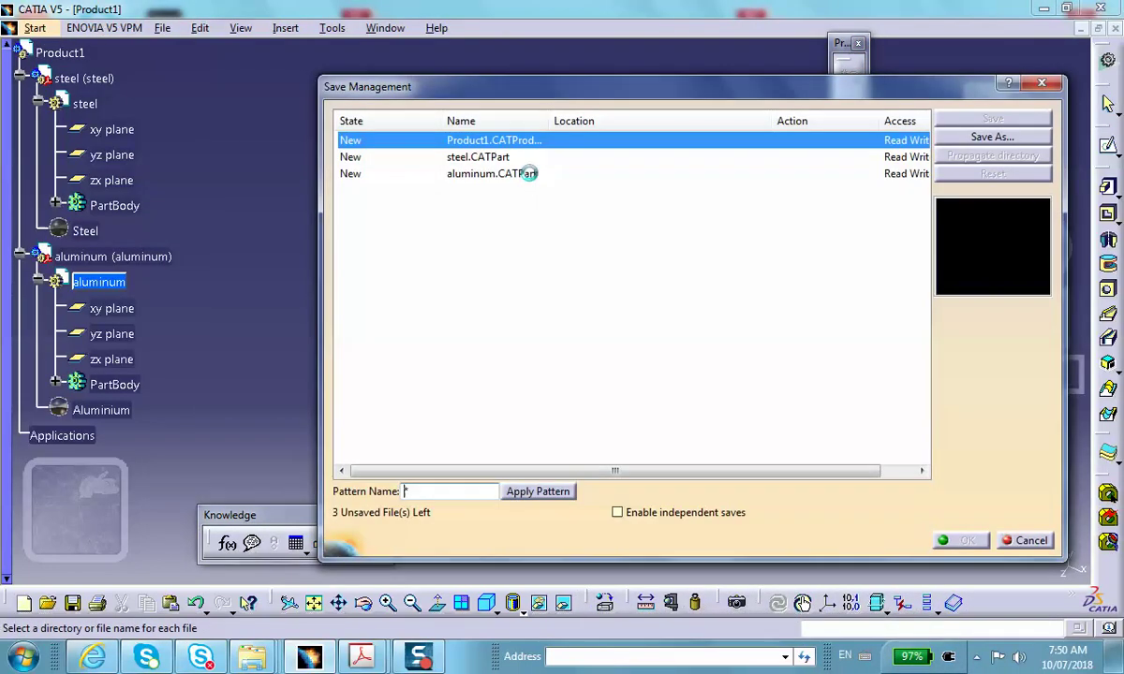
click(530, 174)
click(526, 139)
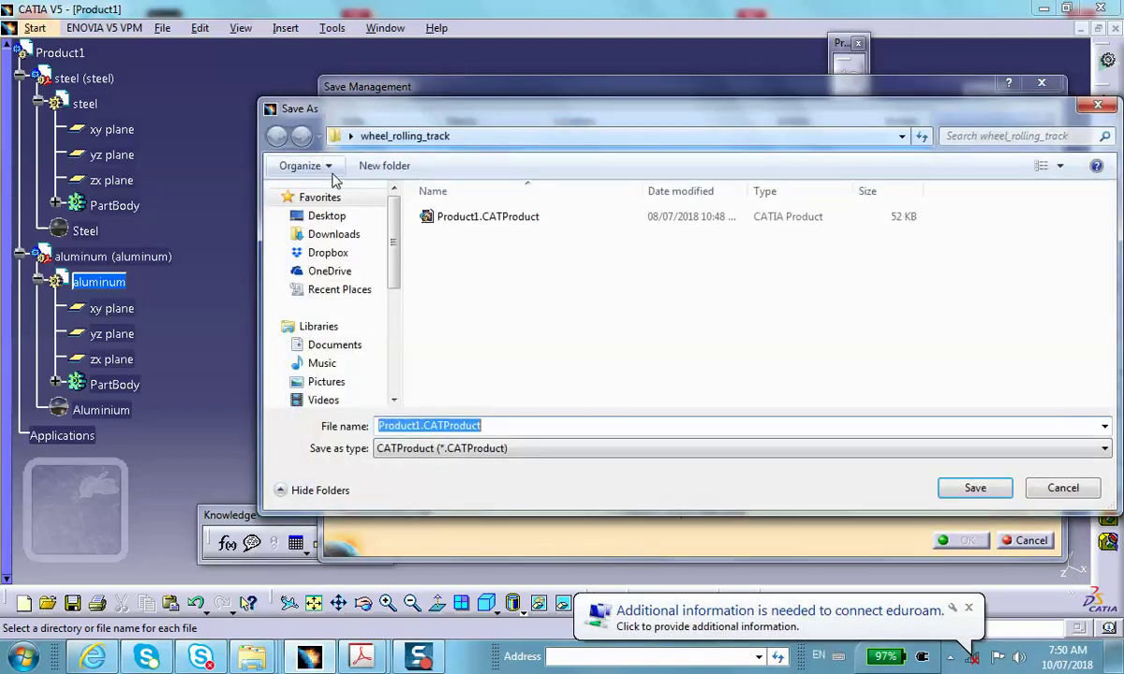
click(316, 216)
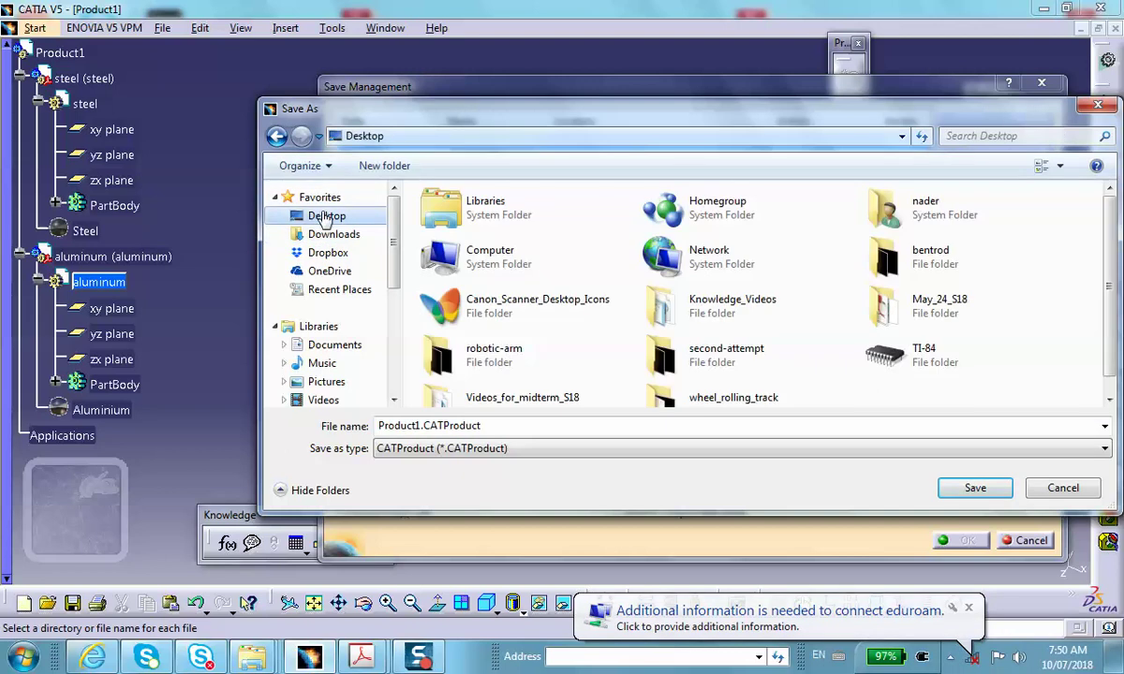
- Create a Desktop folder 'steel-aluminum_thermal' and save all three files into it
click(384, 165)
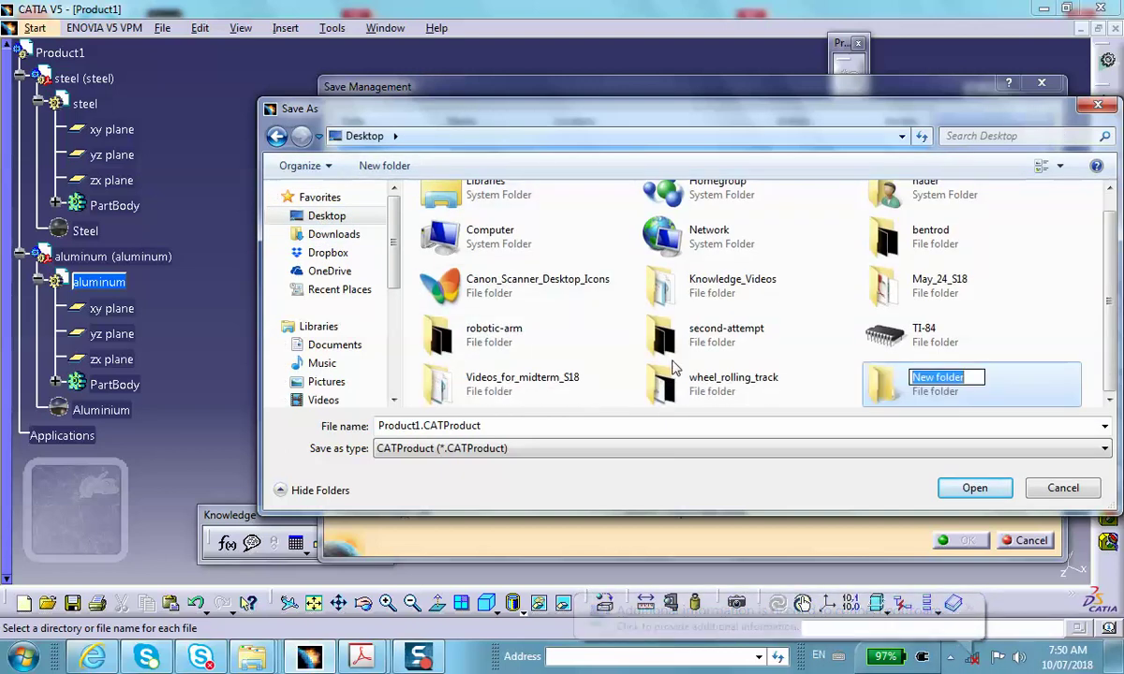
text(stee-aluminum_ther)
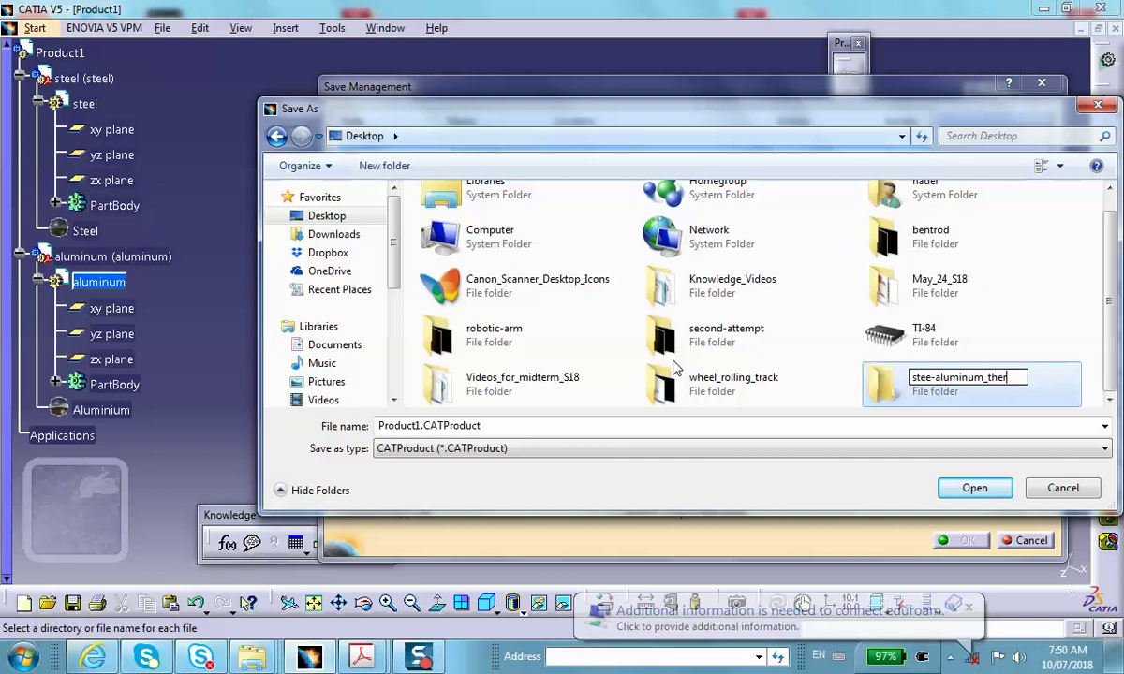
text(mal)
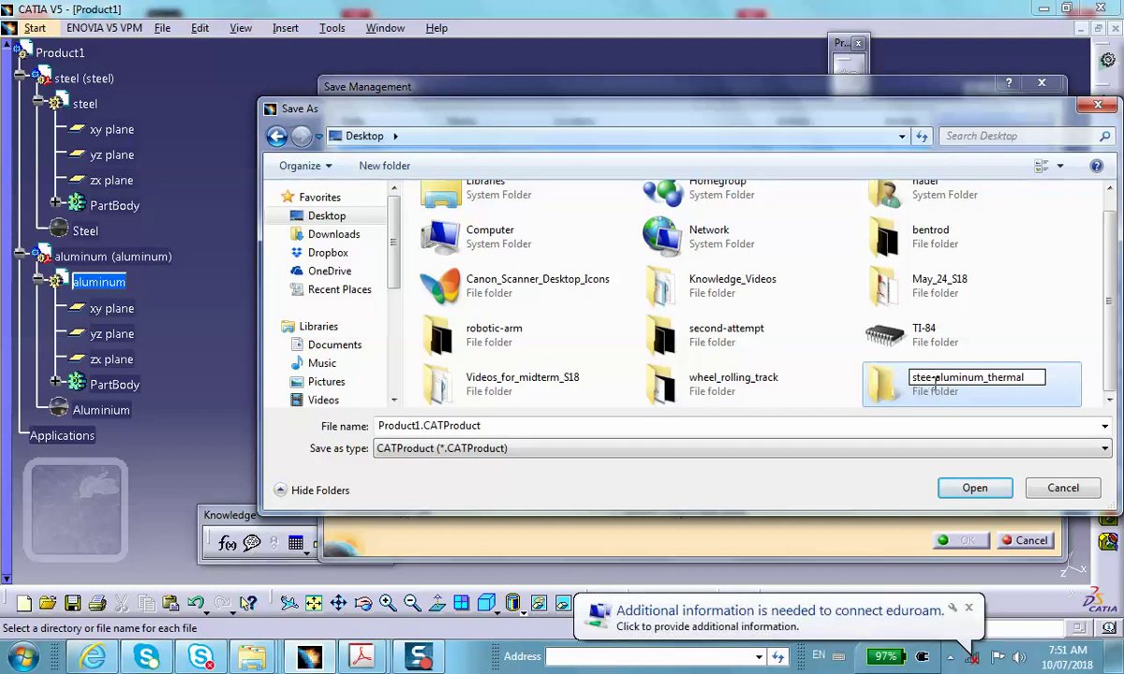
text(-)
double_click(878, 394)
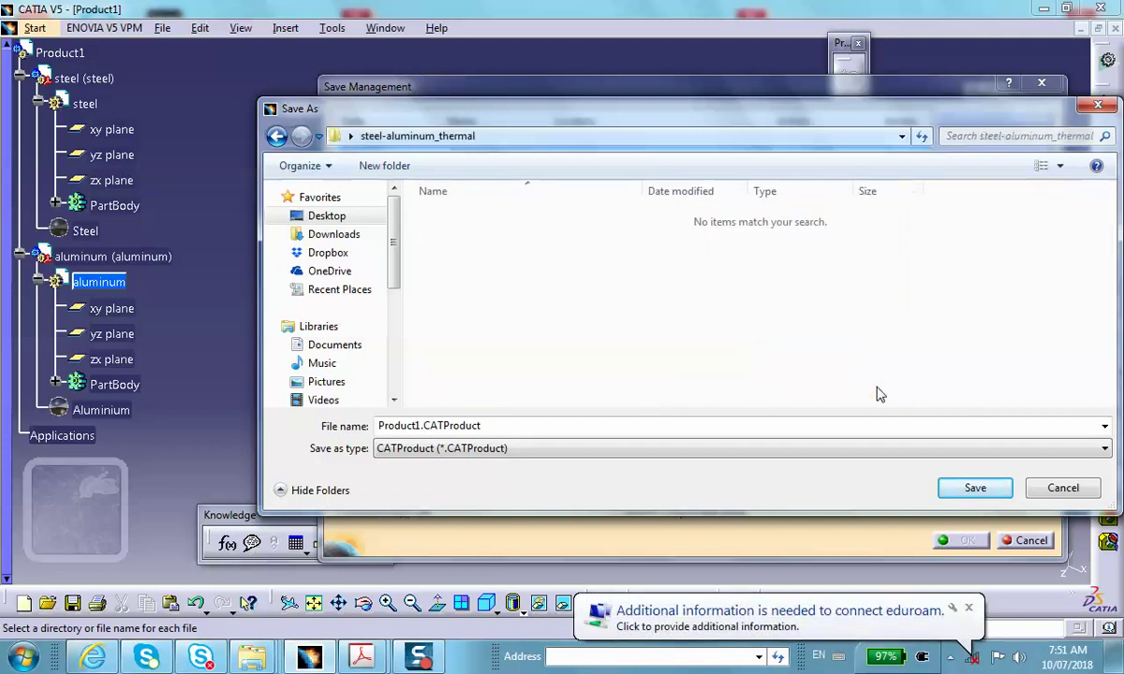
click(975, 489)
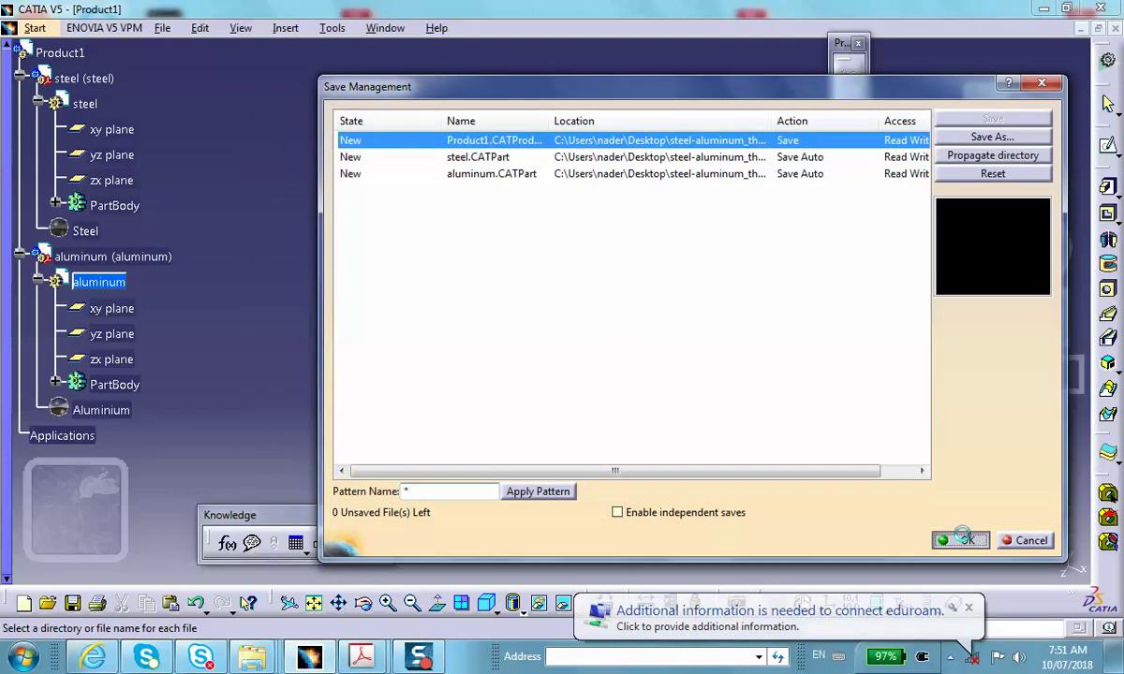
click(961, 538)
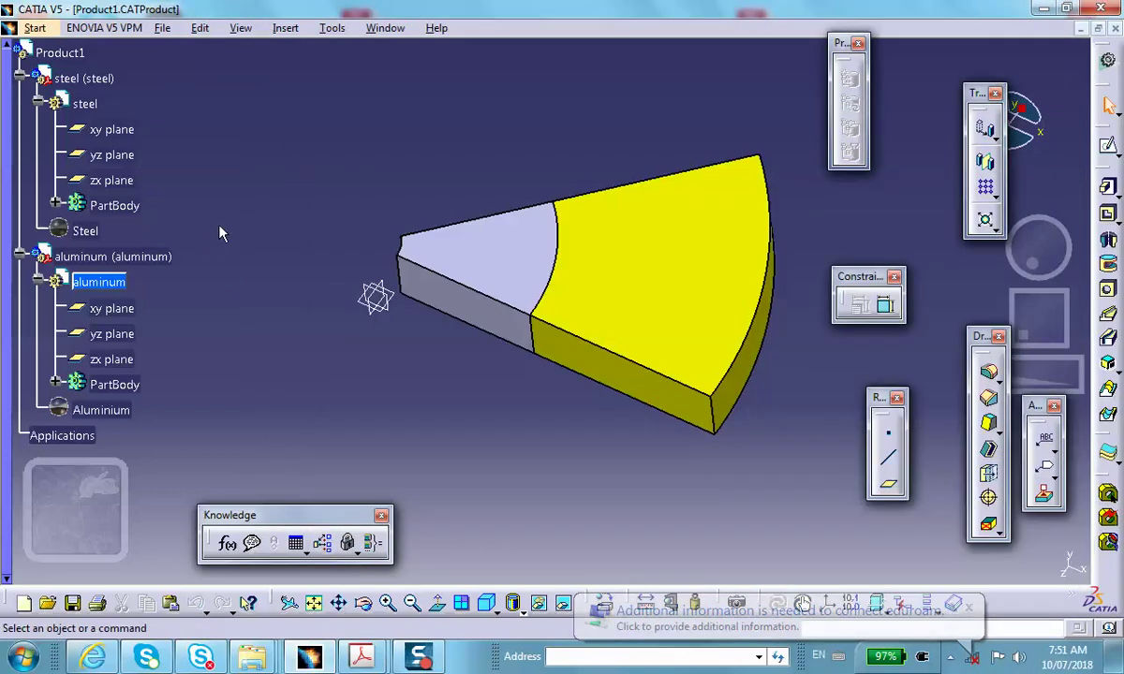
- Launch the Generative Structural Analysis workbench with a Static Analysis case for the assembly
click(34, 26)
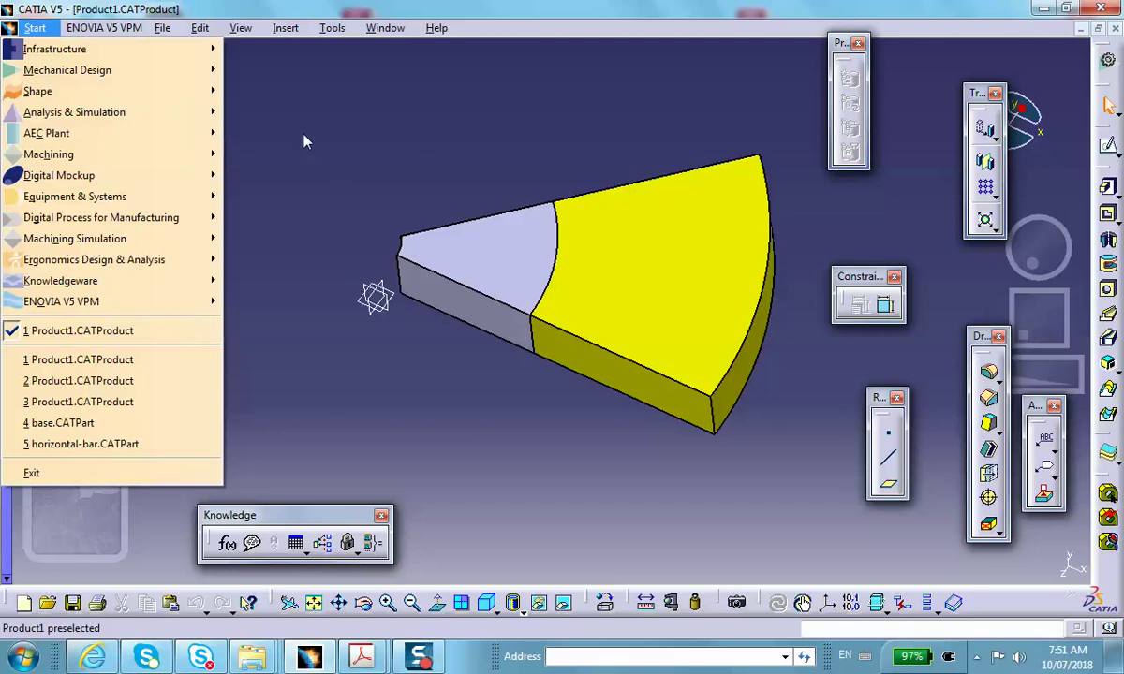
mouse_move(206, 112)
click(225, 133)
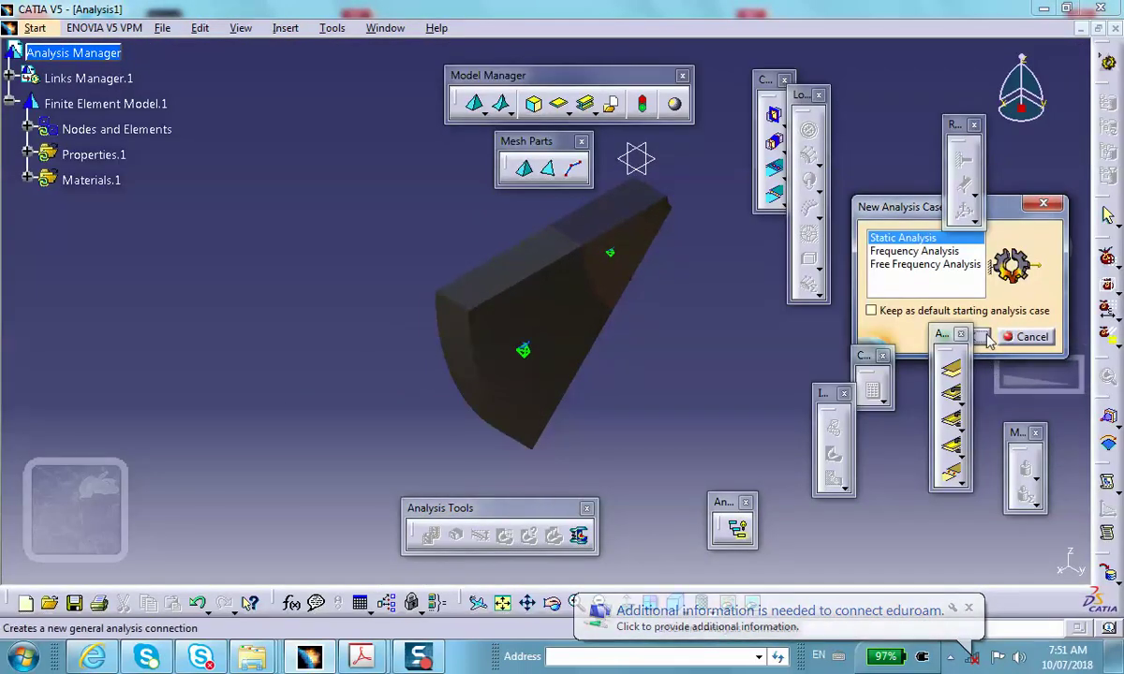
click(980, 336)
middle_drag(617, 359, 540, 454)
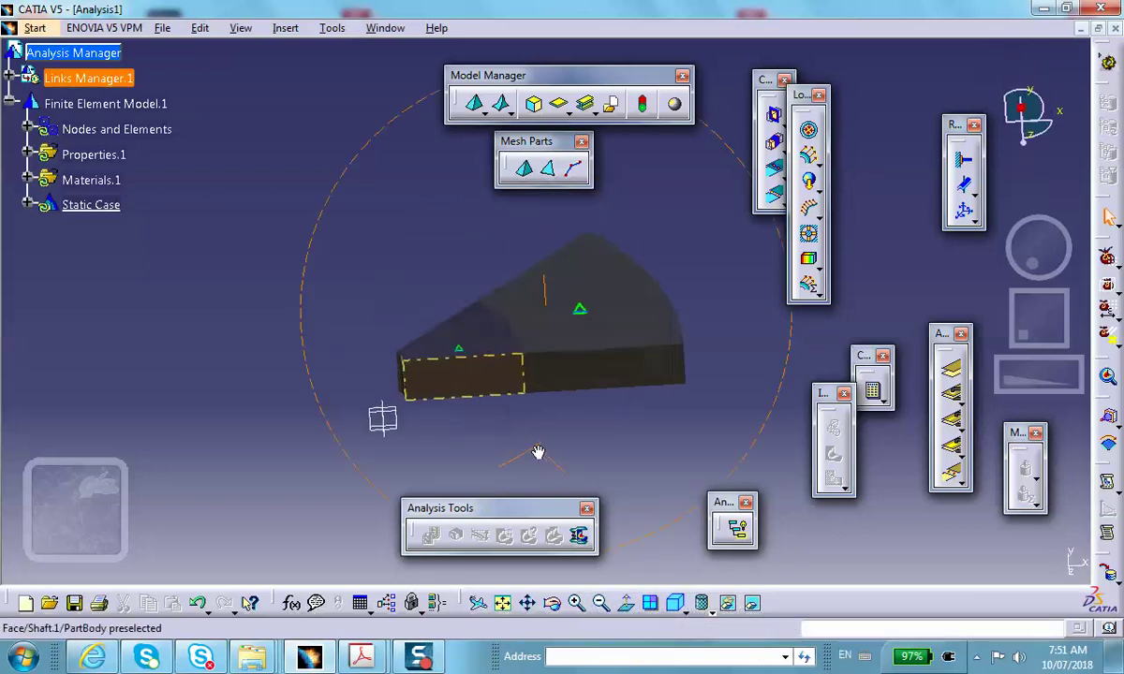
- Visualize the mesh on both ring sectors with element edges shown
click(28, 129)
right_click(94, 130)
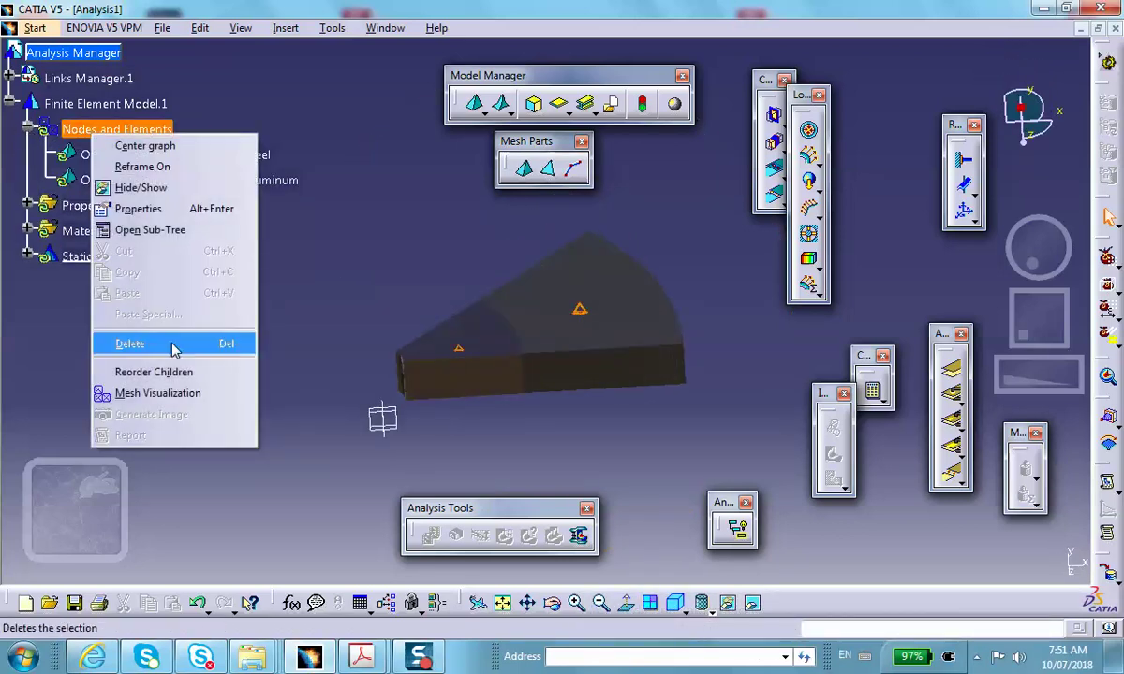
click(173, 394)
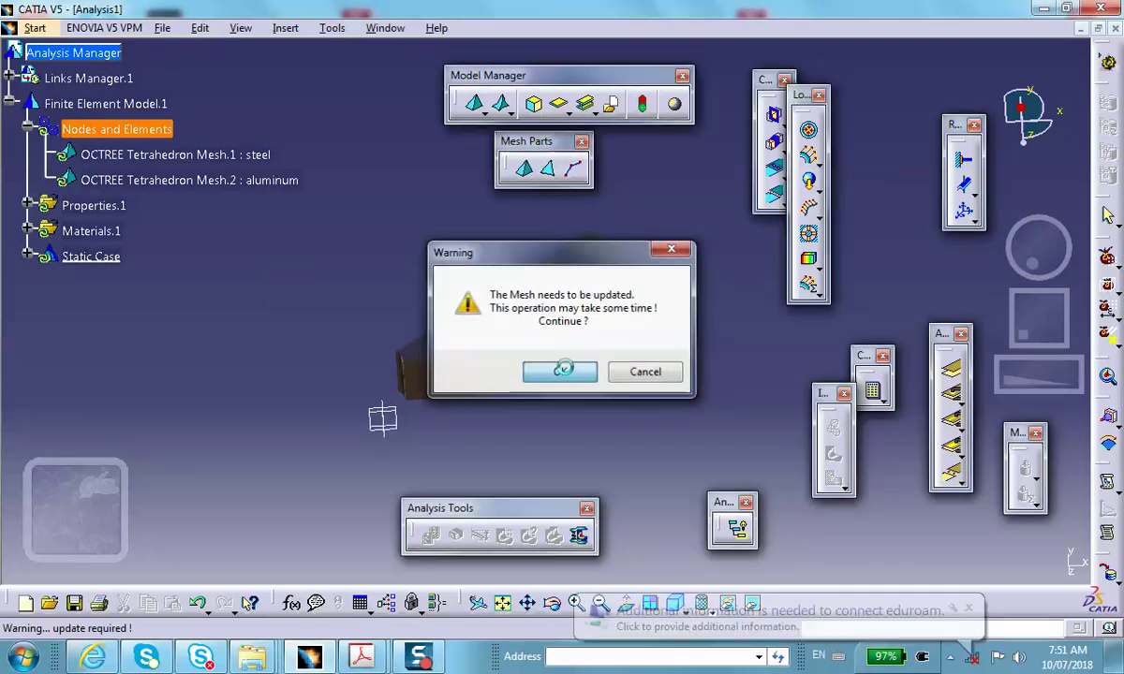
click(565, 370)
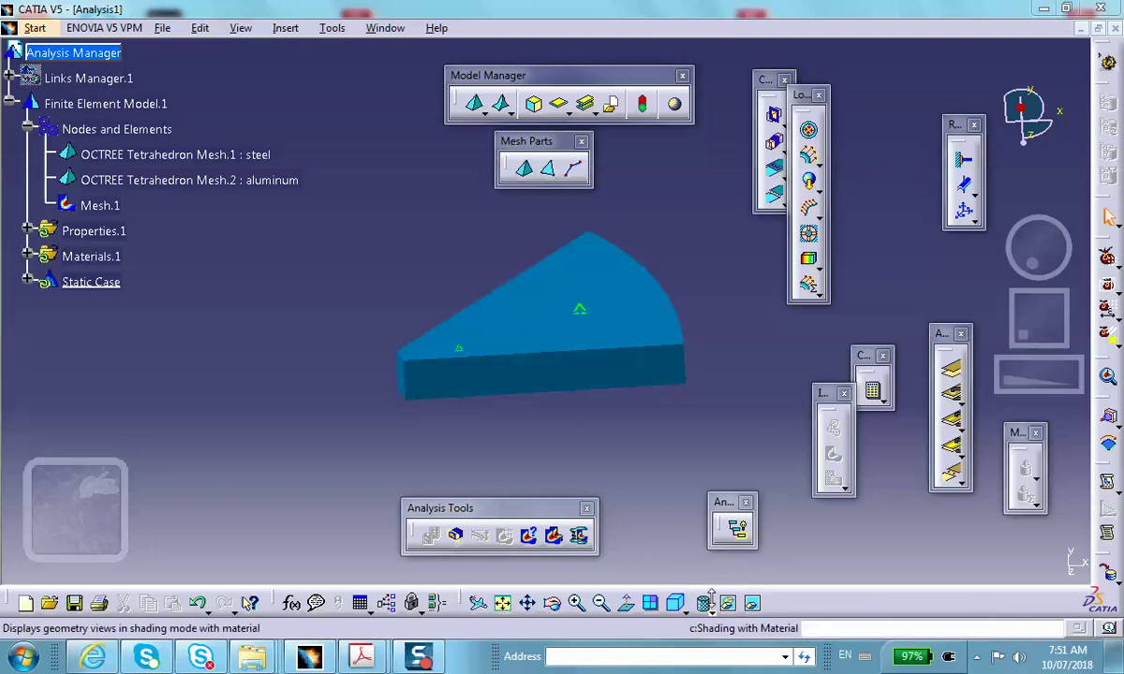
click(712, 605)
mouse_move(625, 461)
middle_down()
mouse_move(590, 407)
mouse_move(582, 343)
middle_up()
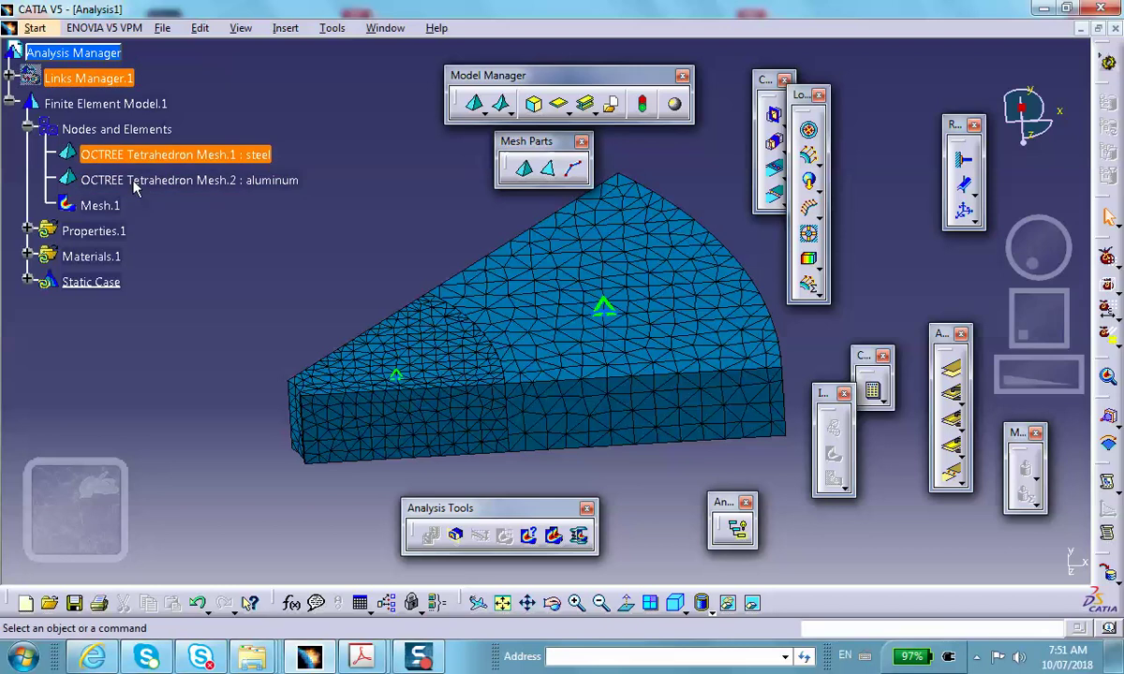
- Set the OCTREE tetrahedron mesh size to 0.086in
double_click(143, 180)
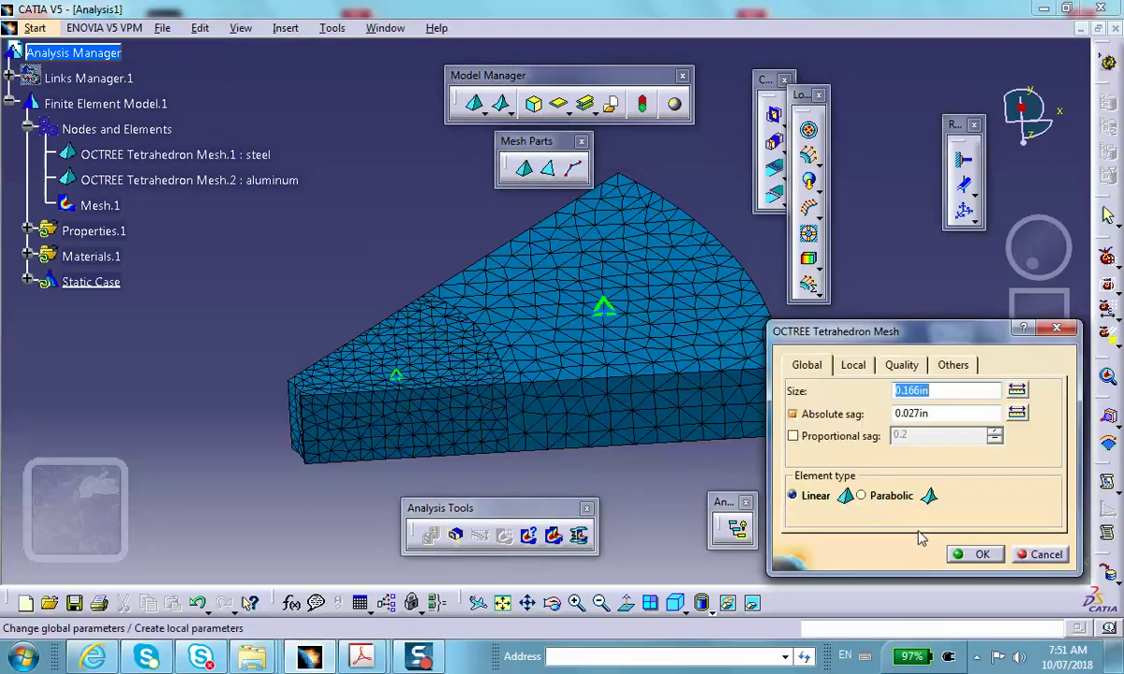
text(0.086)
click(975, 555)
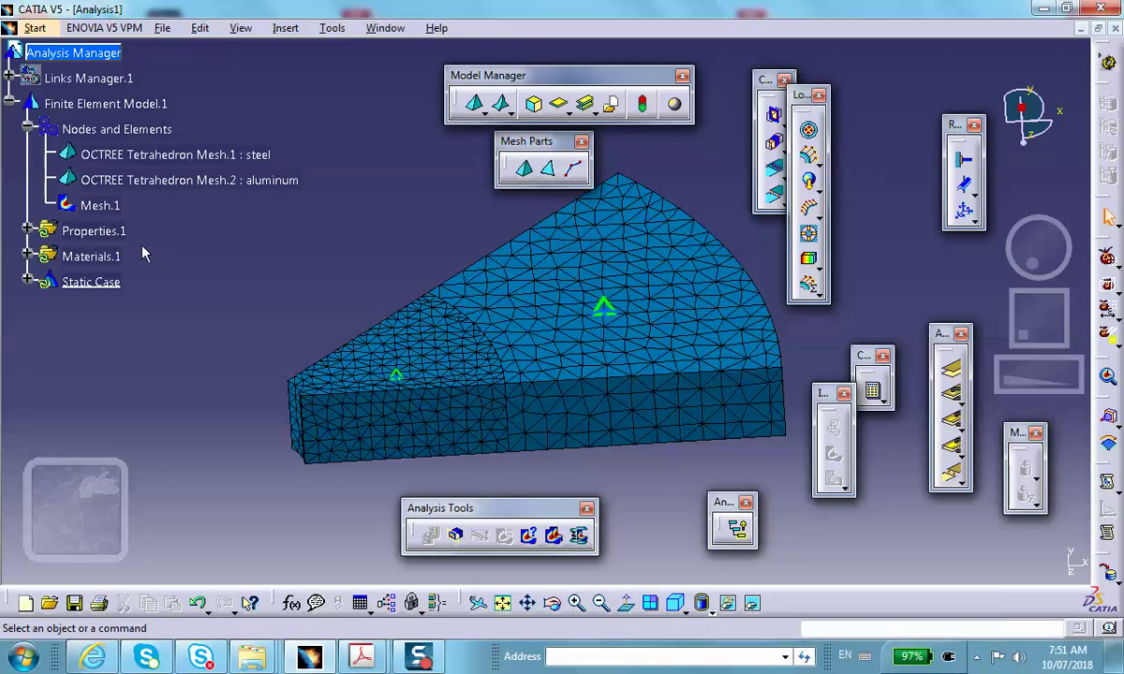
- Deactivate Mesh.1 and start a Surface Slider on the front yellow and grey faces
right_click(94, 205)
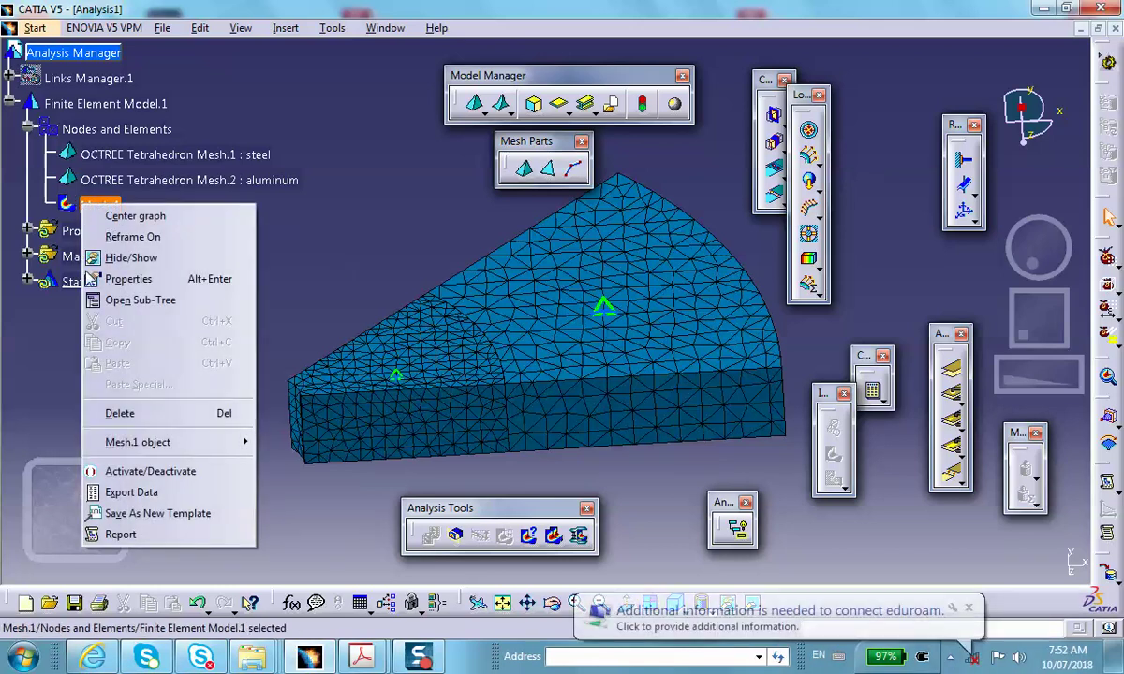
click(147, 472)
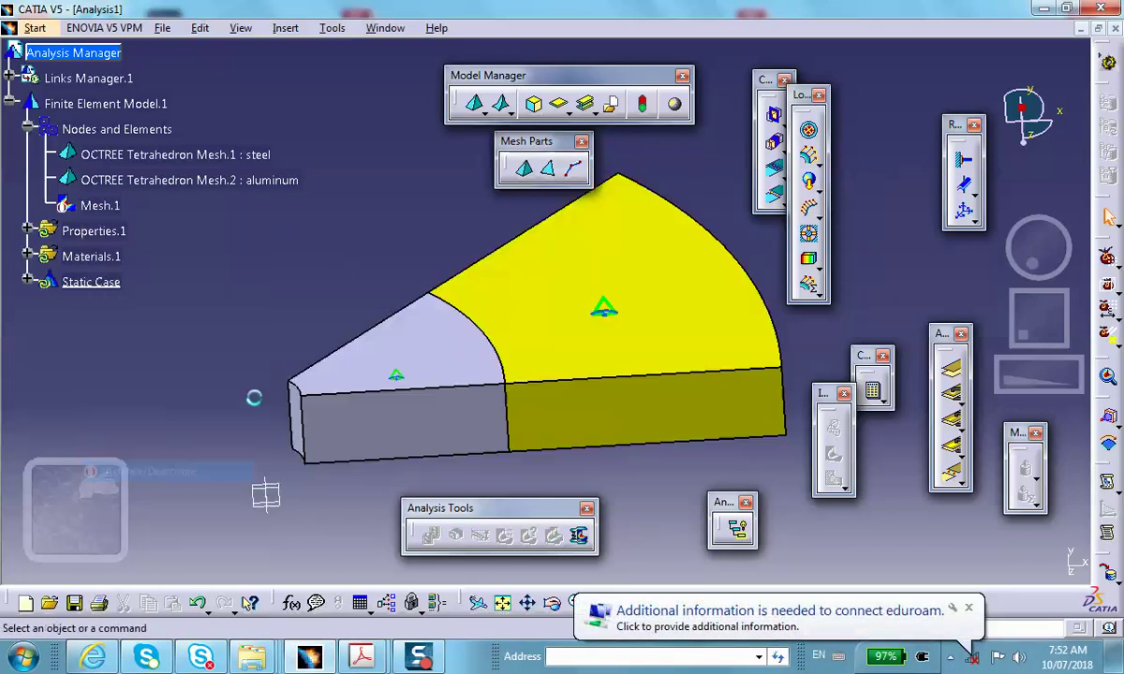
click(968, 190)
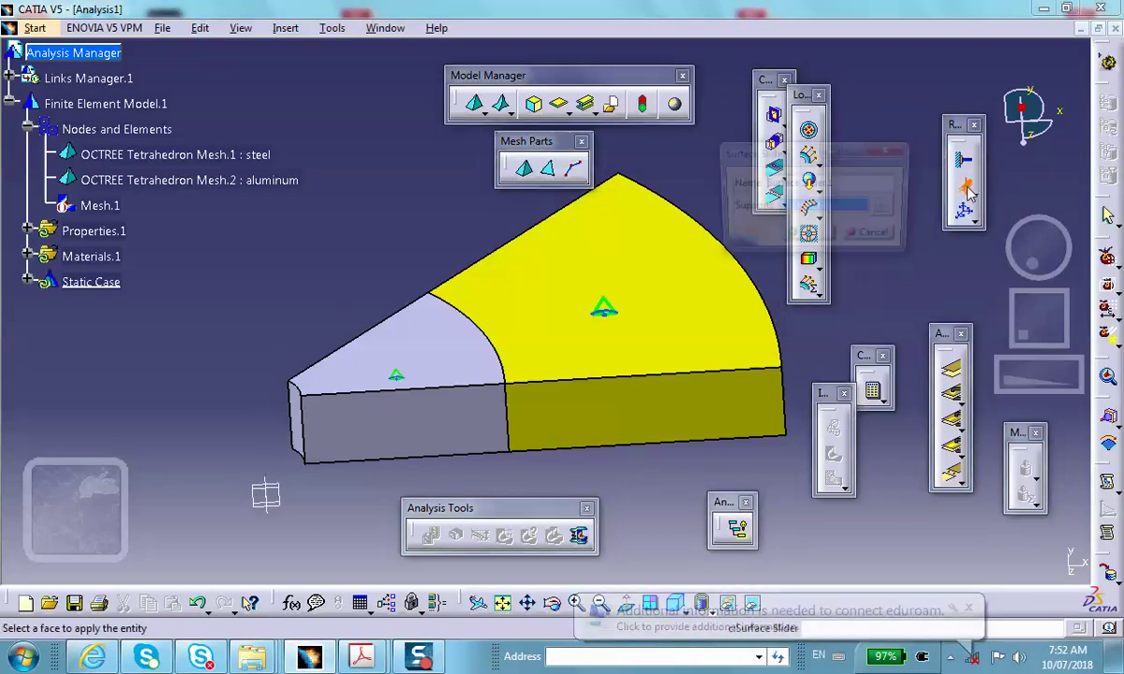
click(613, 404)
click(421, 418)
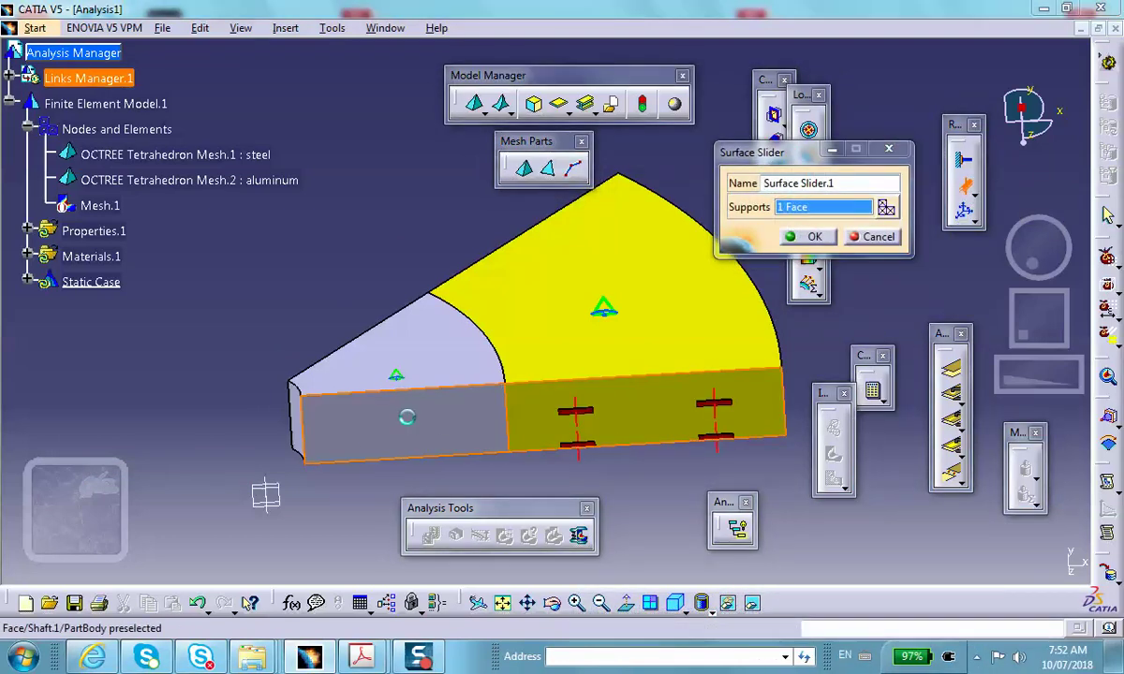
middle_drag(412, 412, 514, 368)
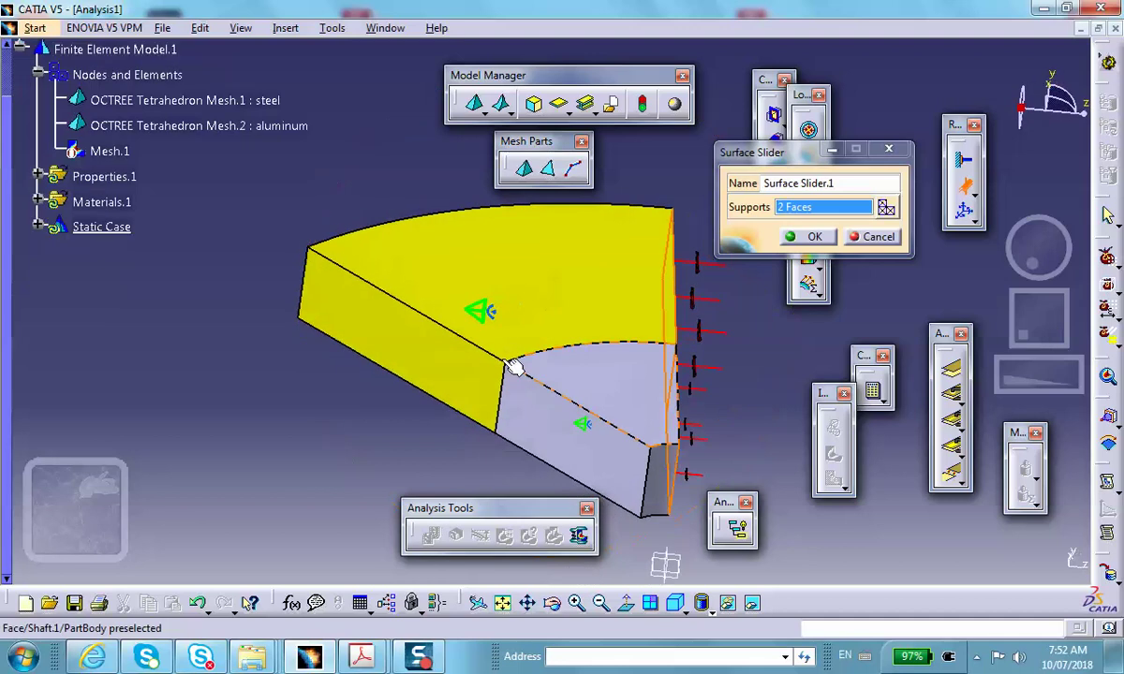
- Add four more side faces to the Surface Slider and confirm it on six faces
click(394, 351)
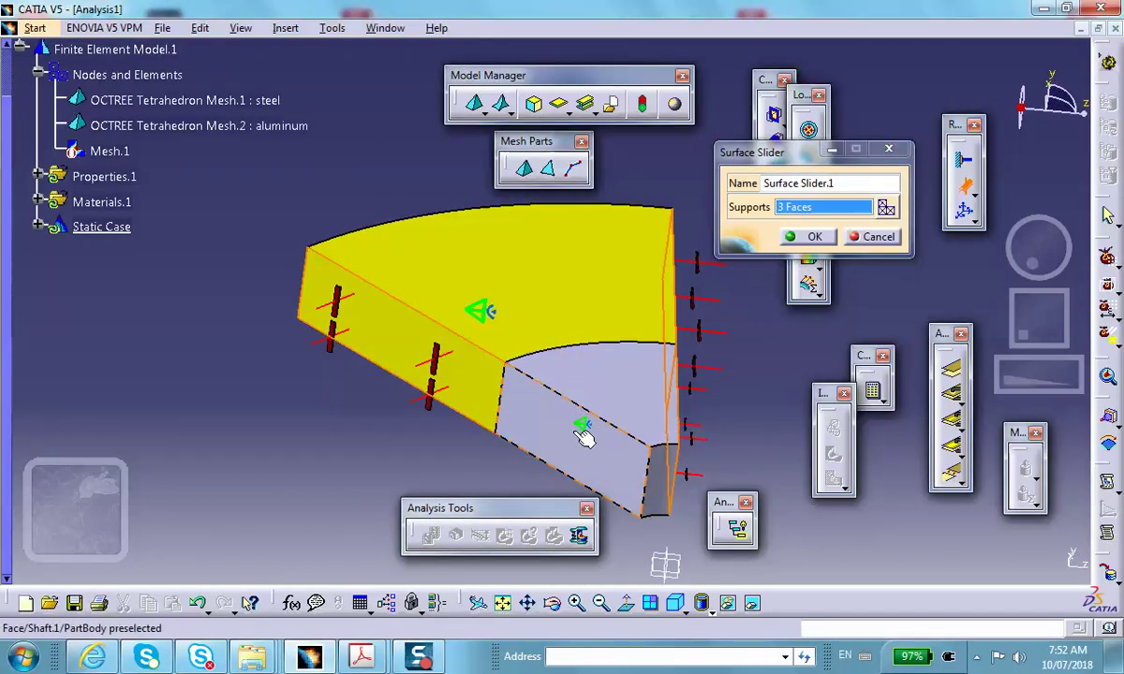
click(558, 428)
middle_drag(576, 408, 526, 371)
click(580, 426)
click(565, 273)
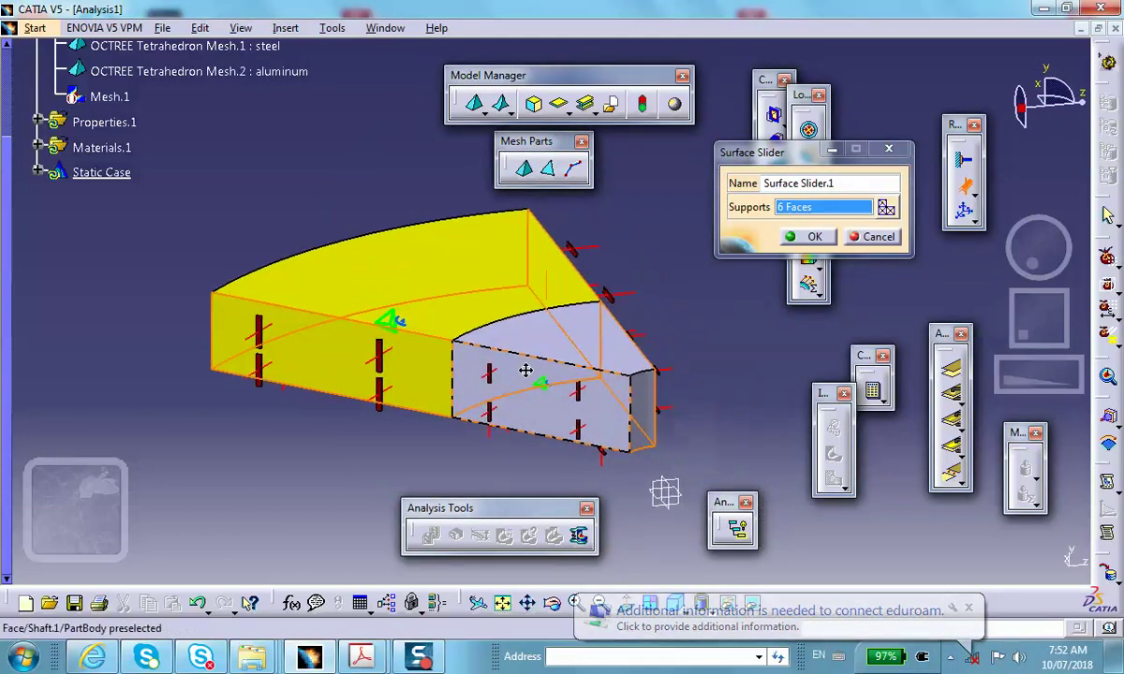
click(815, 237)
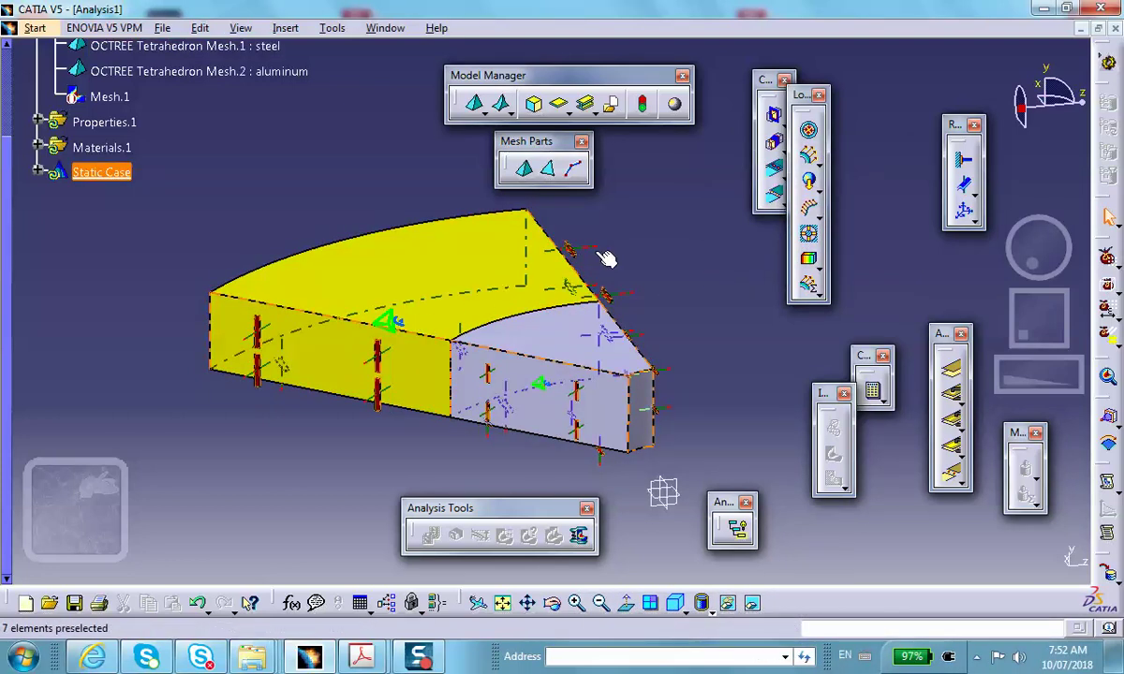
- Create a temperature field with a value of 500Fdeg (533.15Kdeg)
click(811, 263)
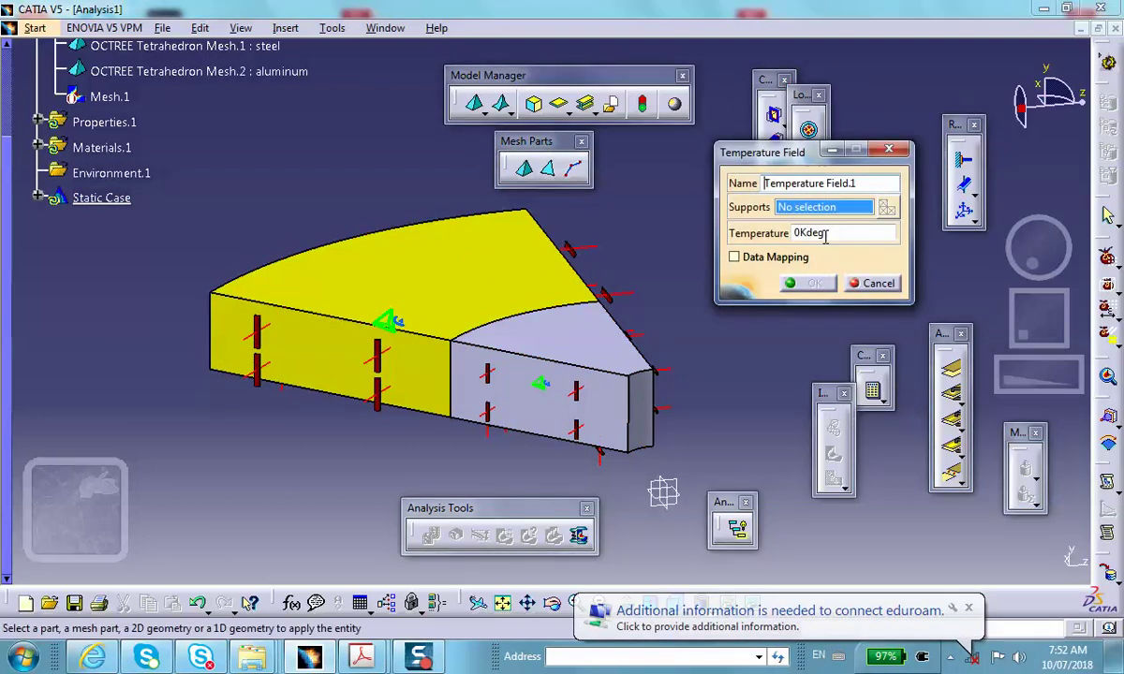
double_click(828, 233)
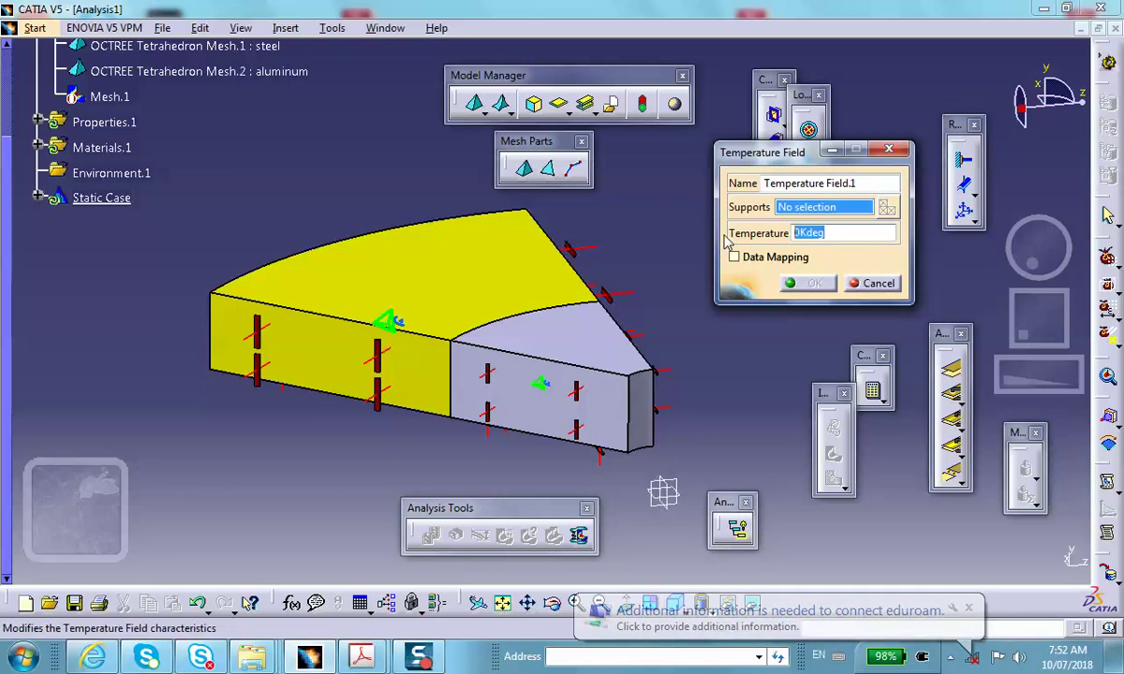
click(802, 233)
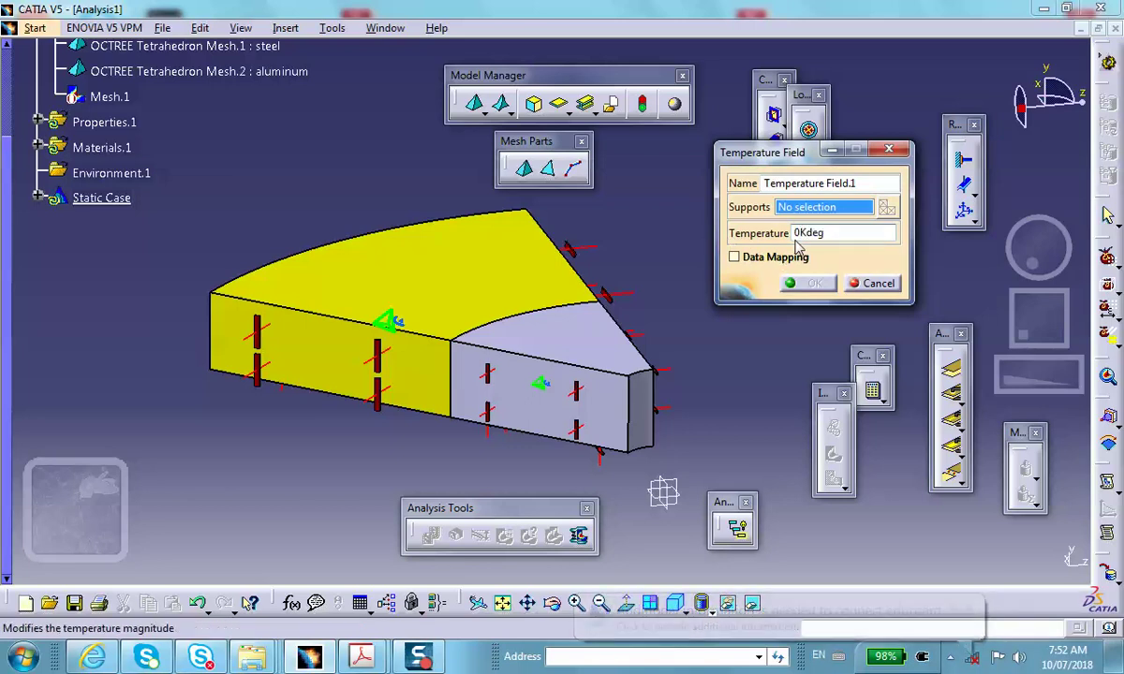
key(BackSpace)
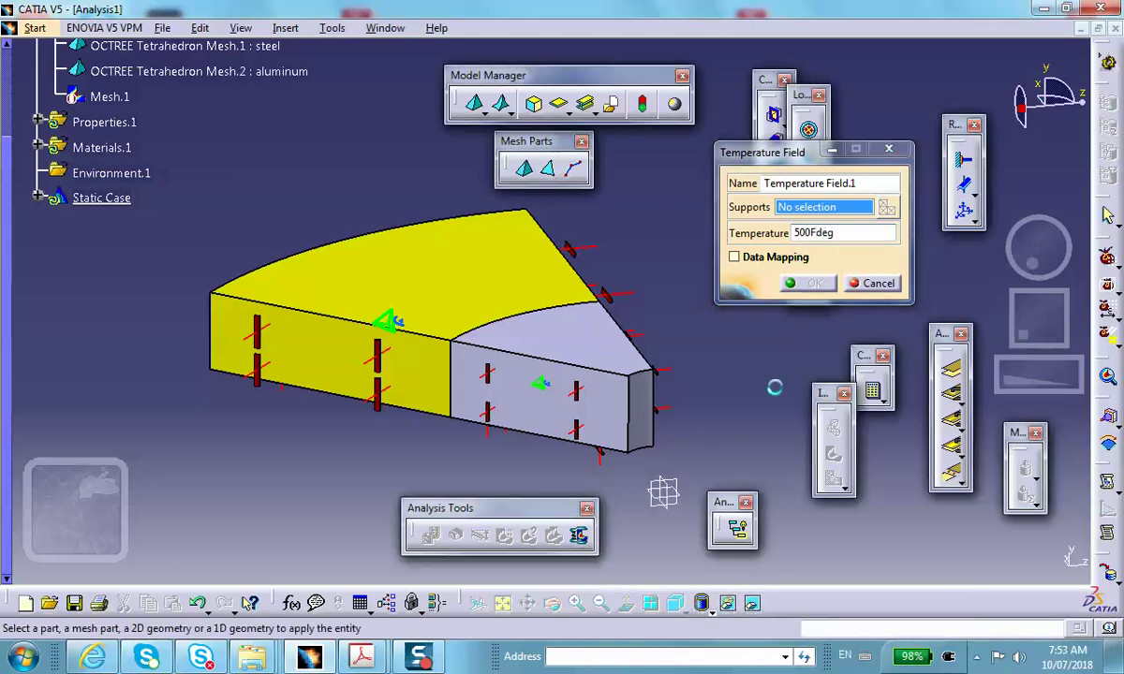
key(Return)
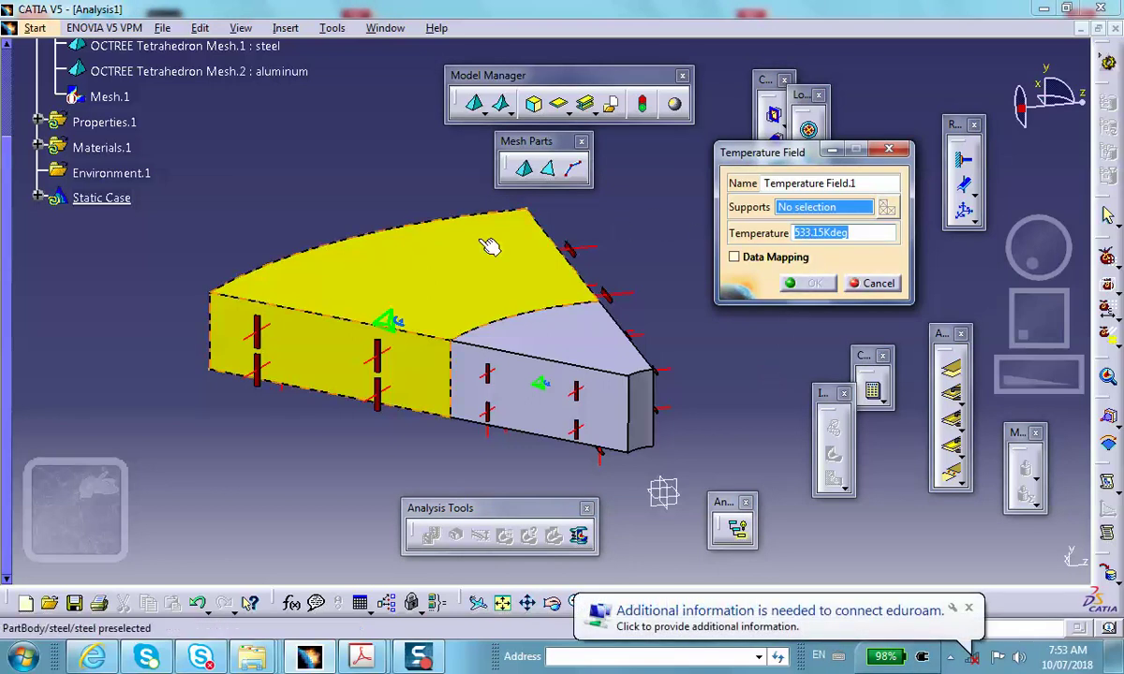
- Select the steel and aluminum bodies as the temperature field's two supports
click(442, 266)
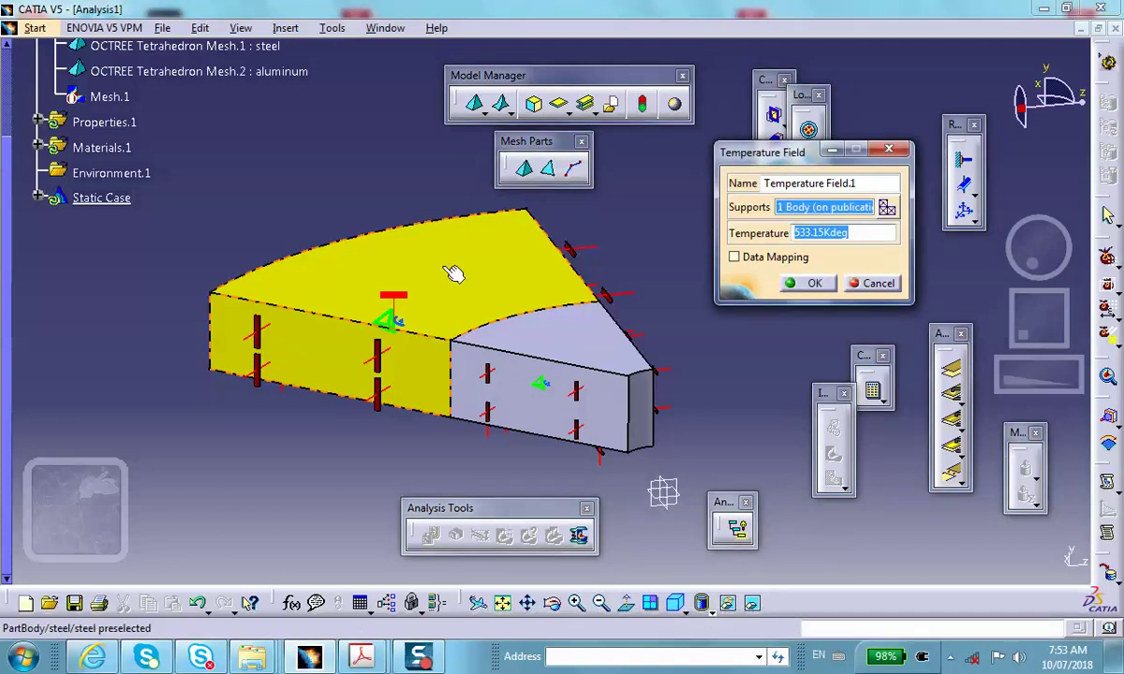
ctrl+middle_drag(436, 300, 300, 300)
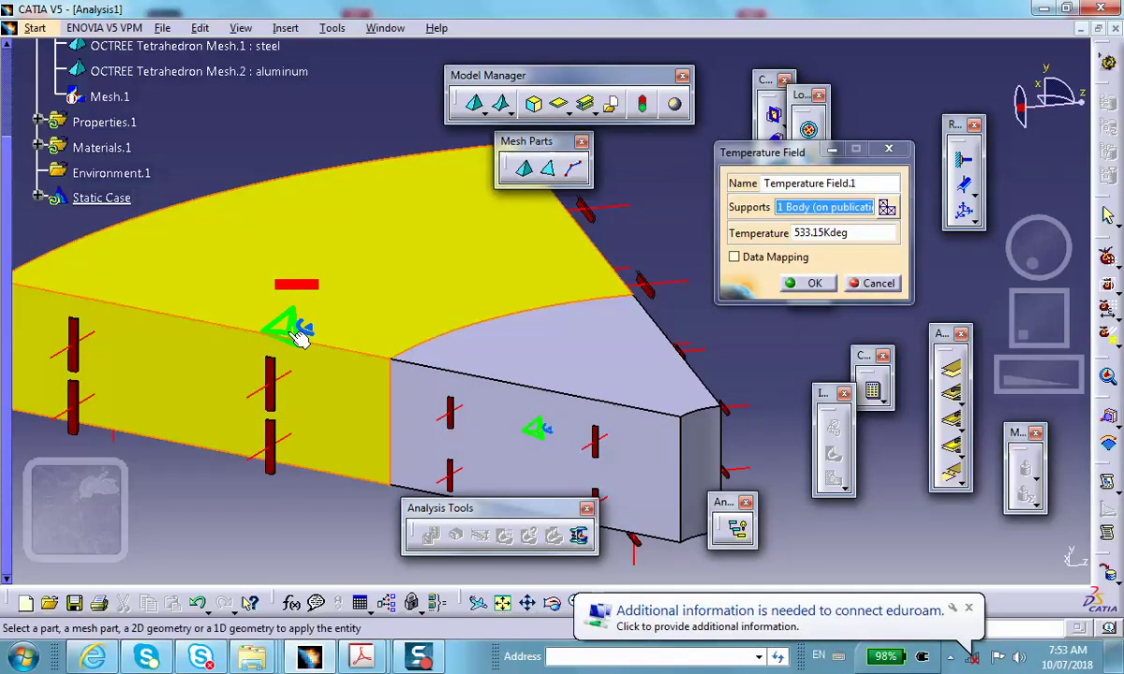
middle_drag(325, 318, 307, 321)
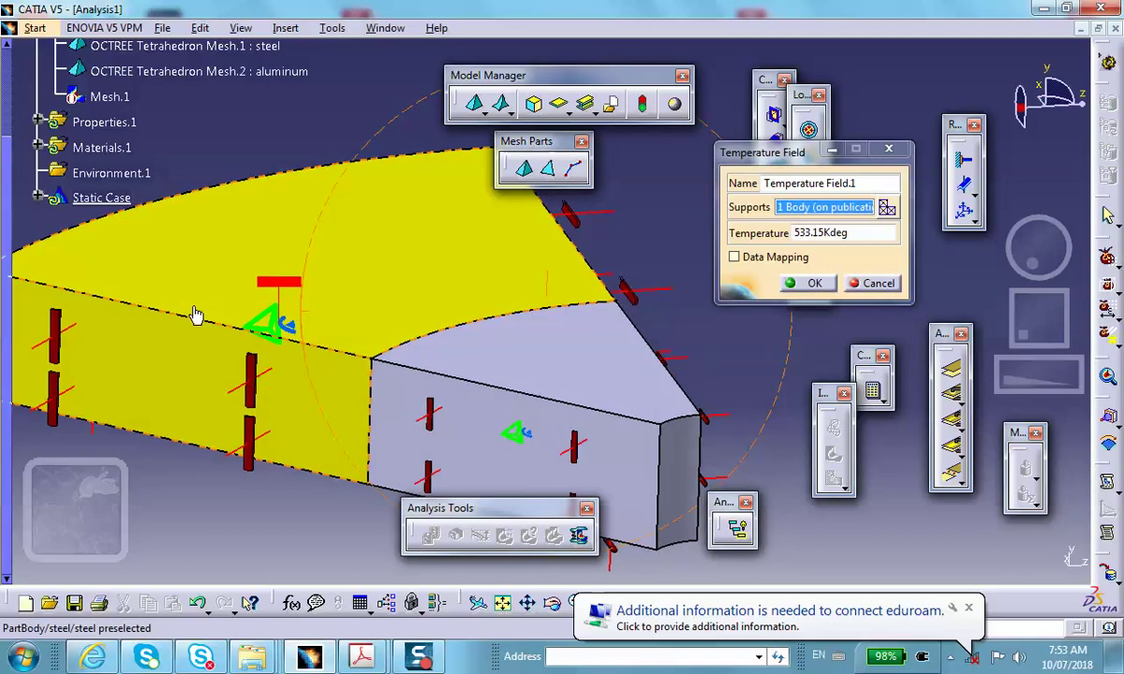
click(598, 356)
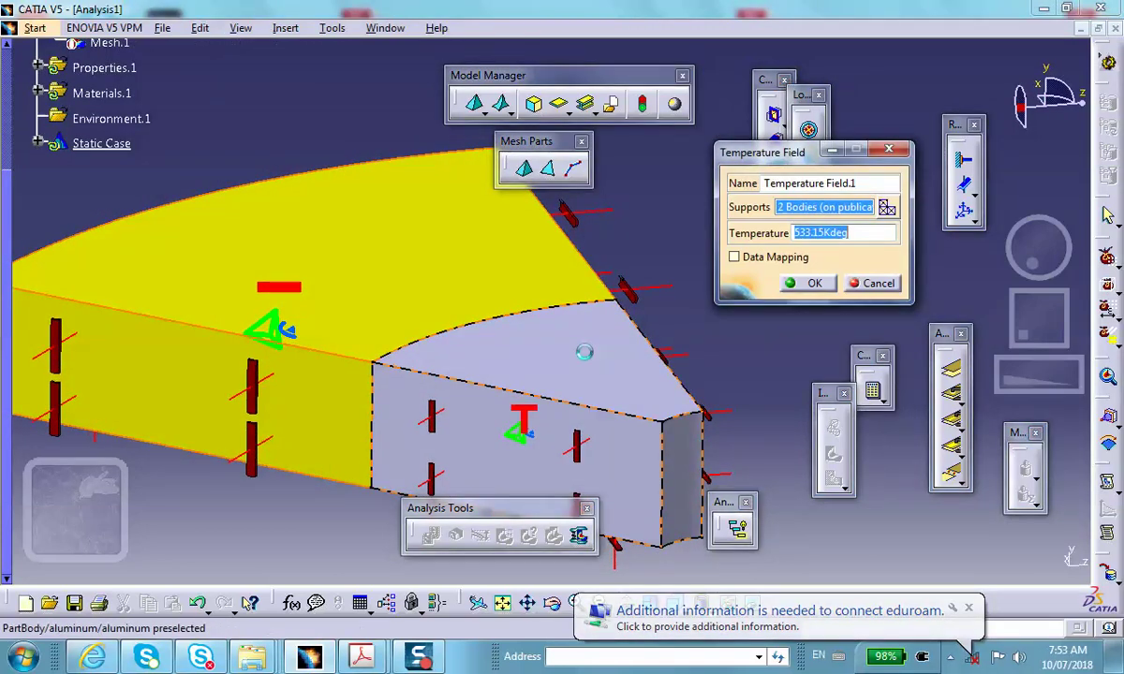
middle_drag(501, 352, 521, 298)
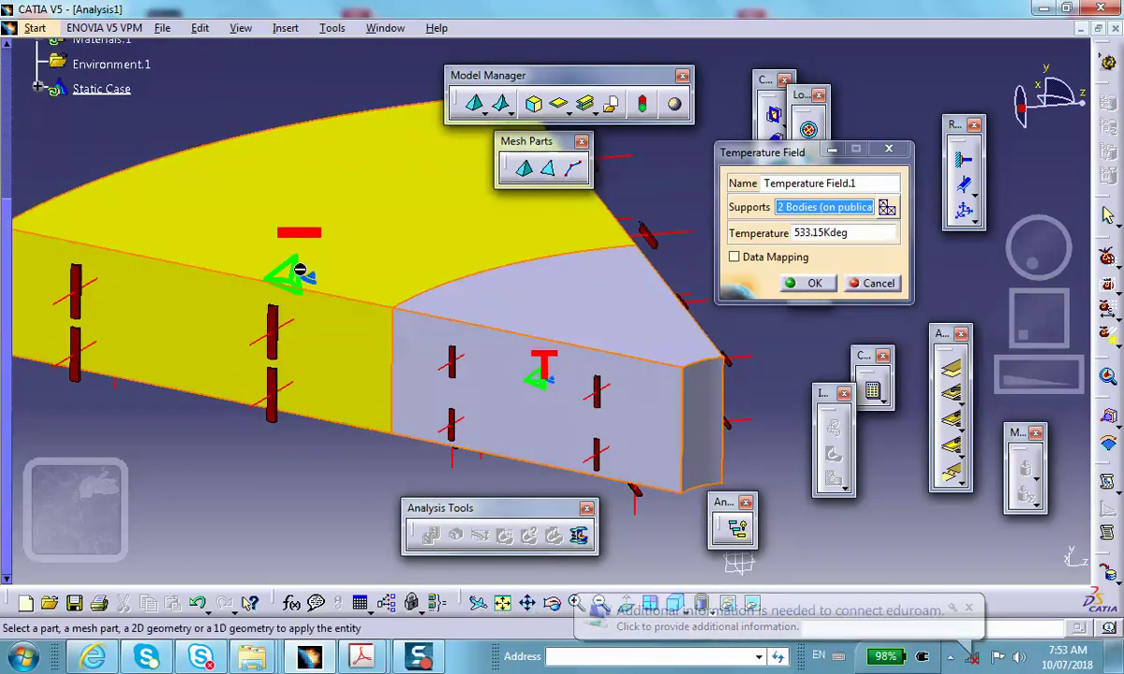
- Hide the green marker on the steel part and confirm Temperature Field.1
right_click(292, 270)
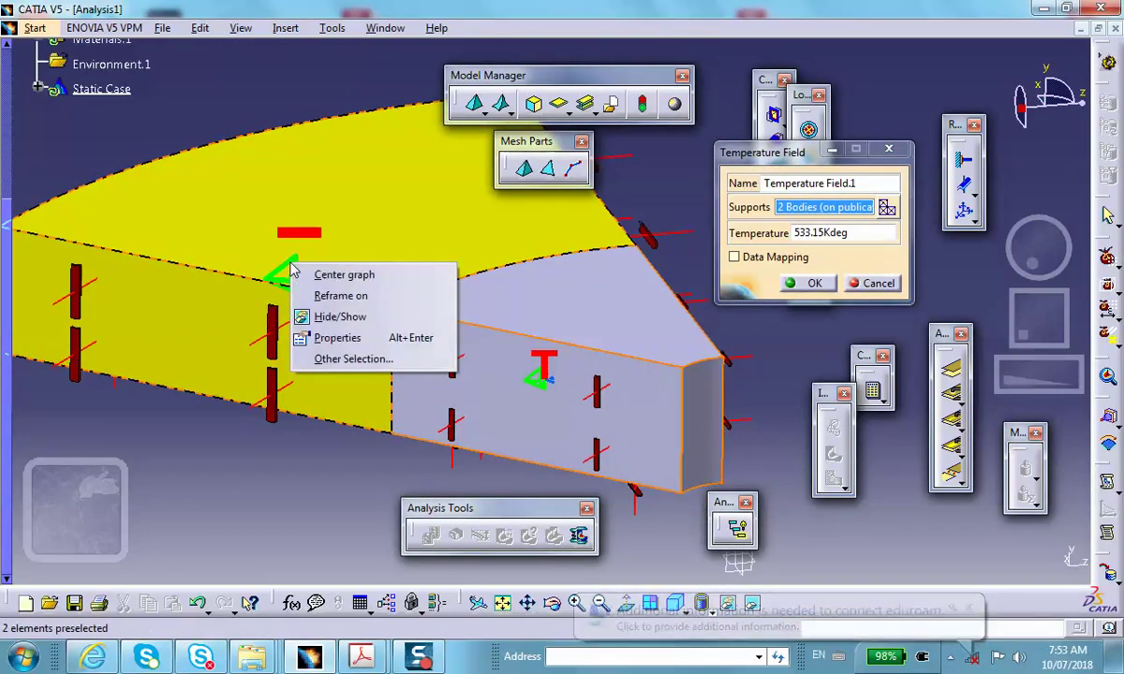
click(336, 319)
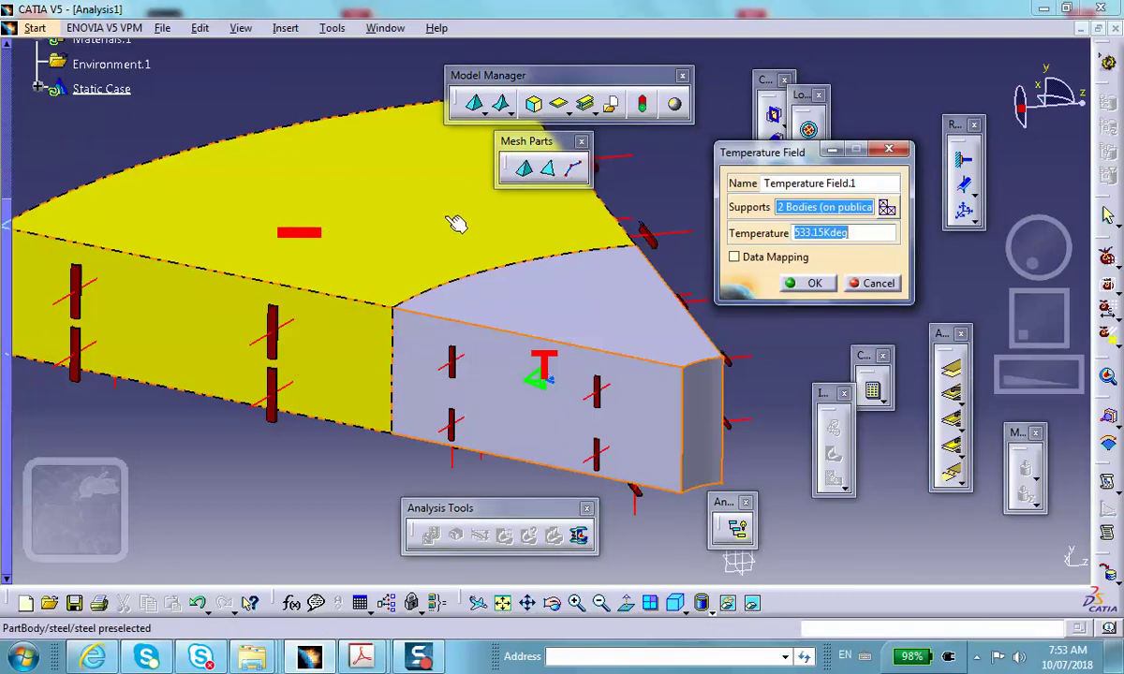
click(813, 283)
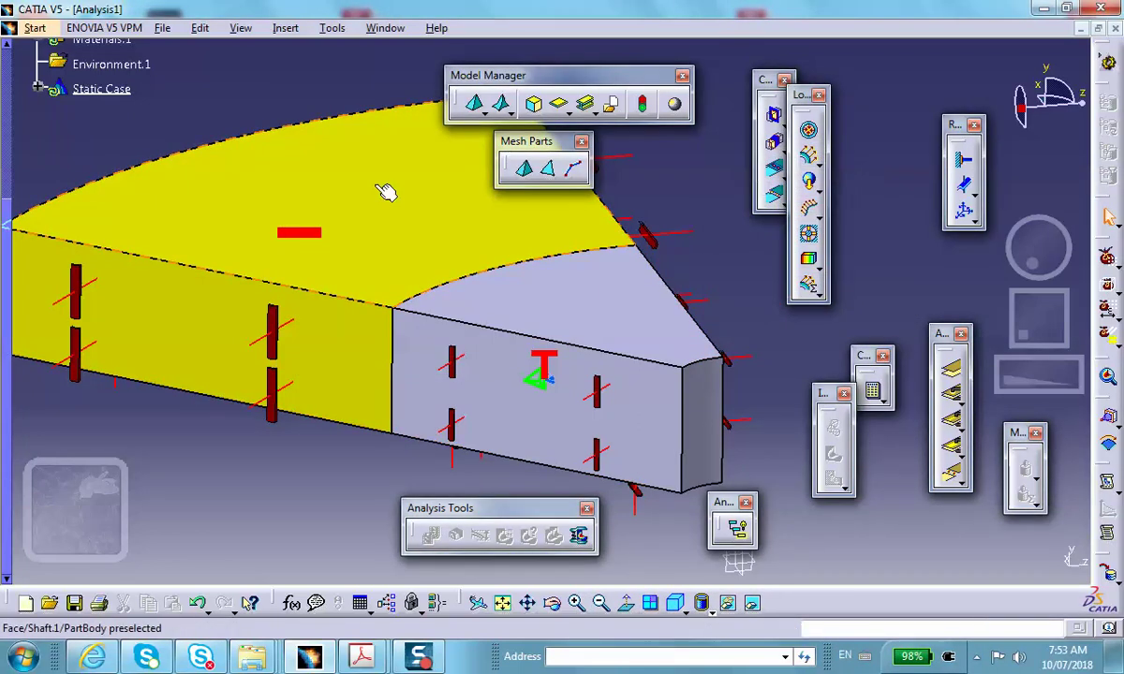
- Raise the yellow face's transparency through its display Properties
right_click(363, 177)
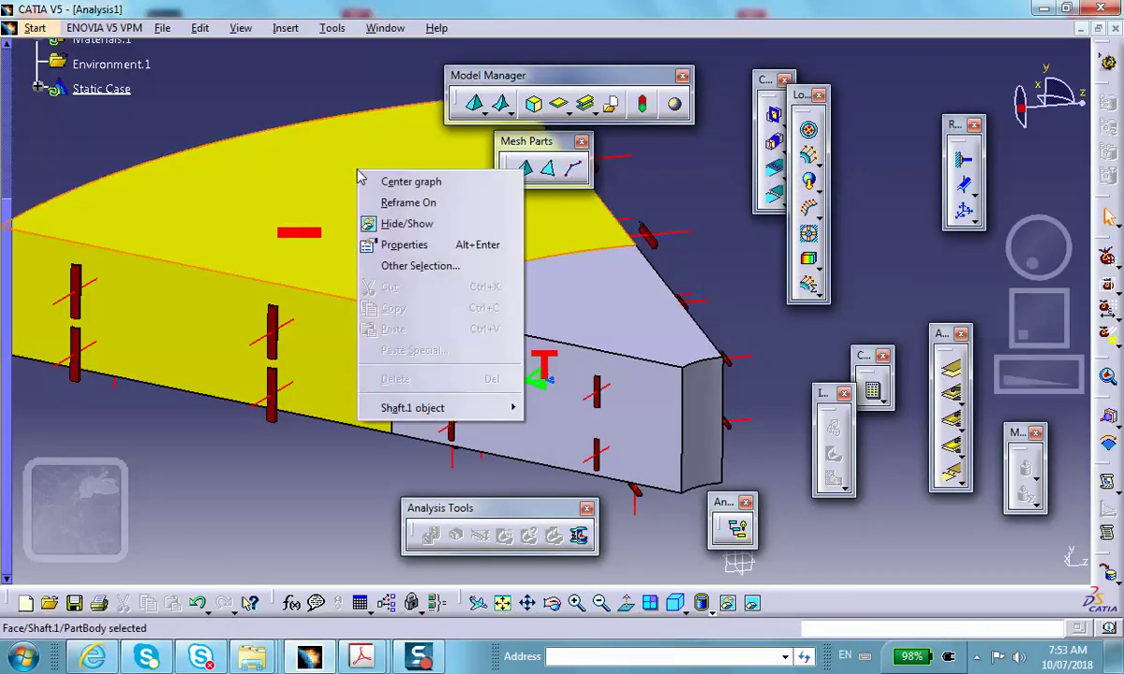
click(412, 246)
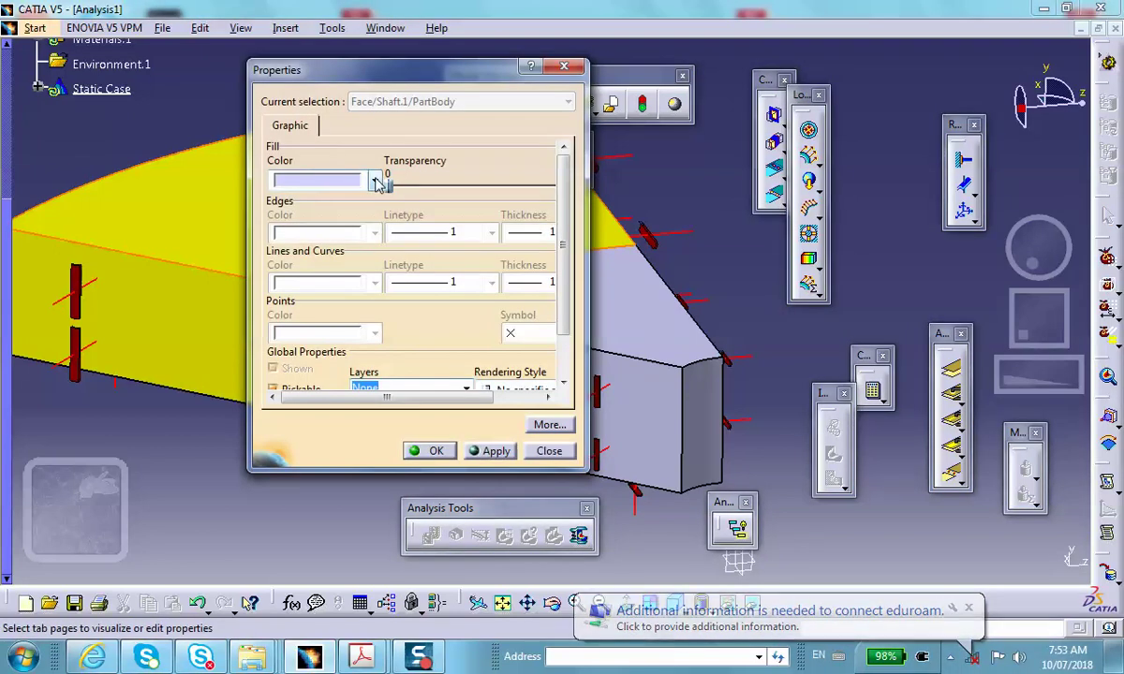
click(550, 453)
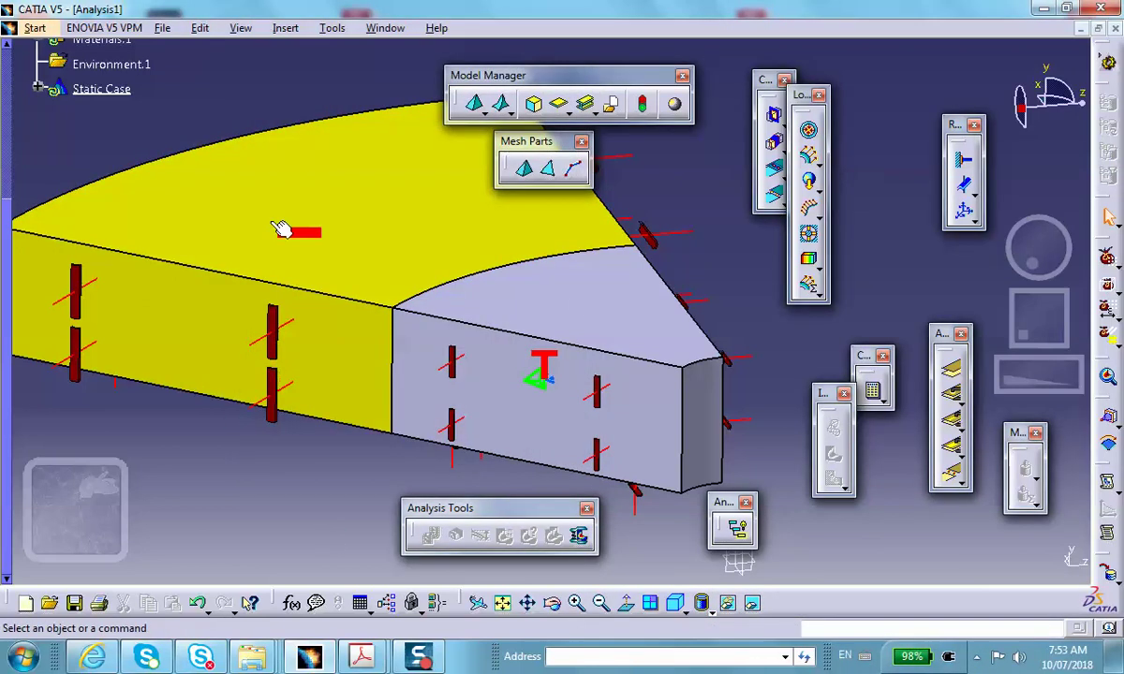
right_click(280, 181)
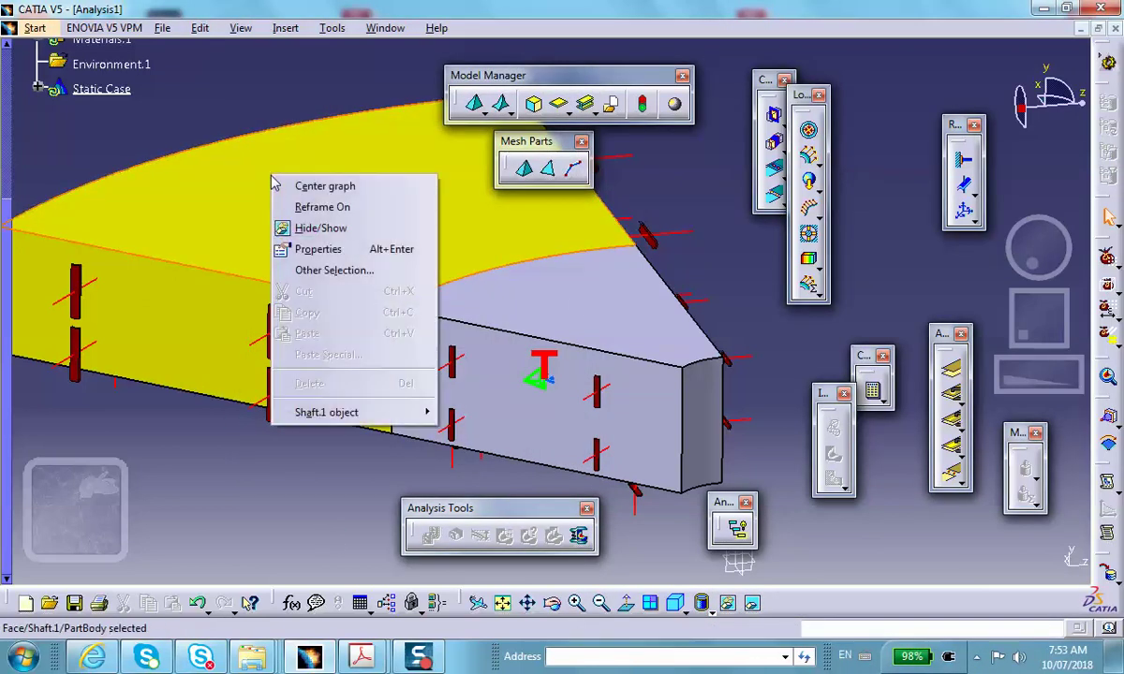
click(302, 249)
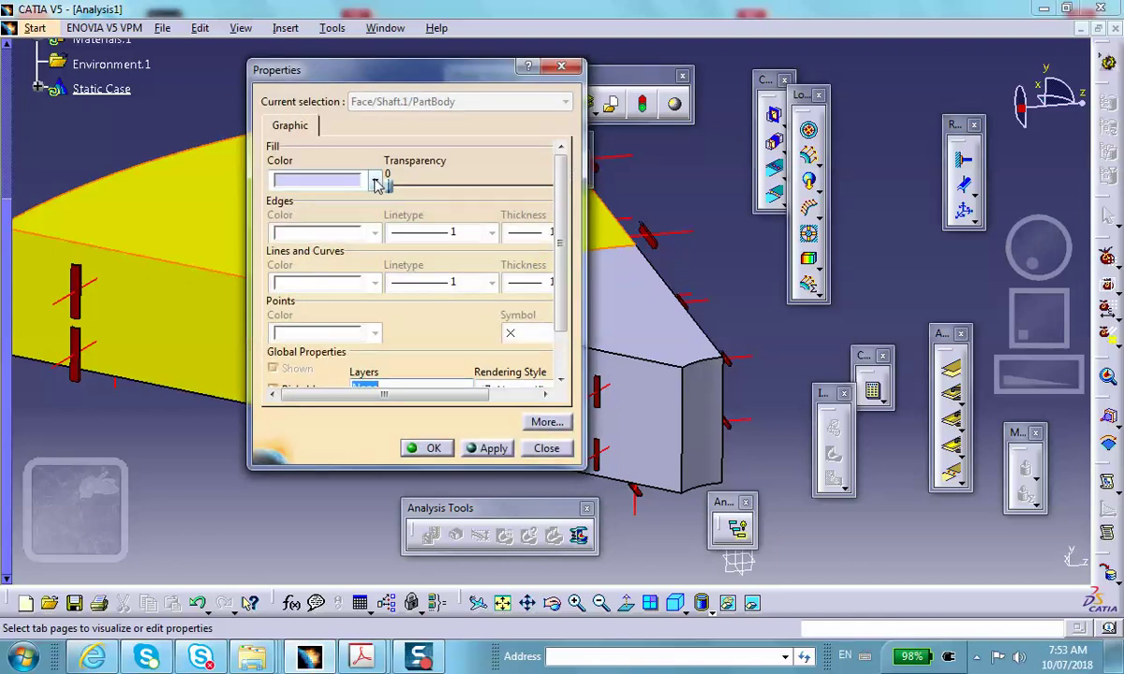
click(375, 182)
click(422, 175)
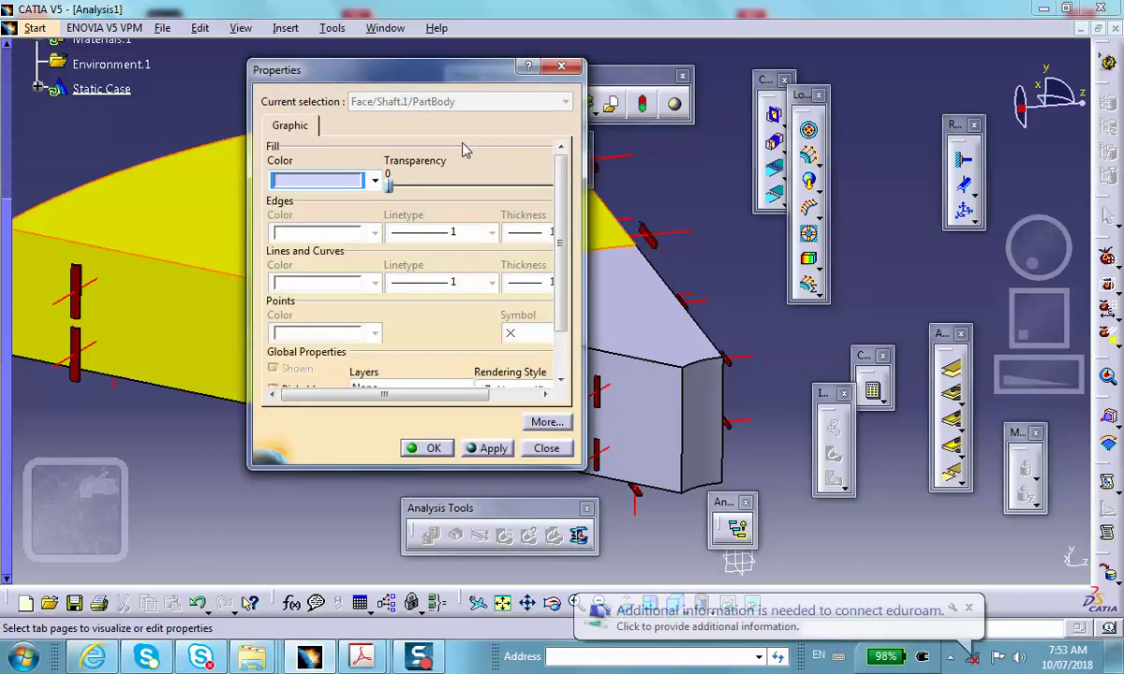
drag(389, 186, 410, 186)
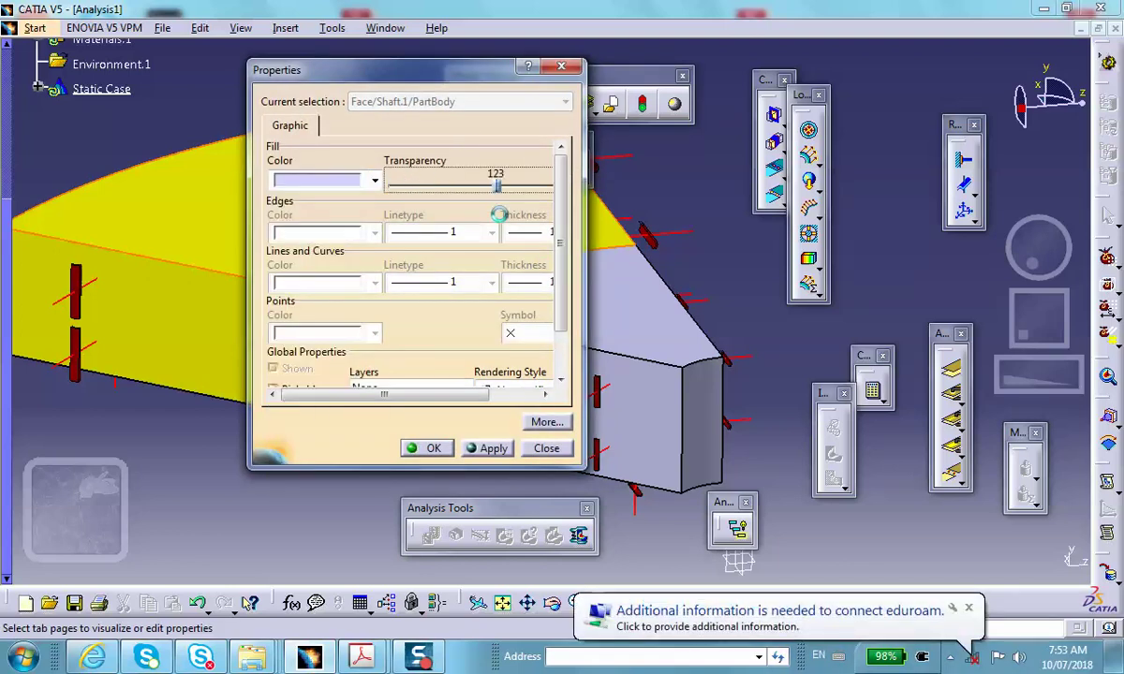
click(494, 450)
click(421, 449)
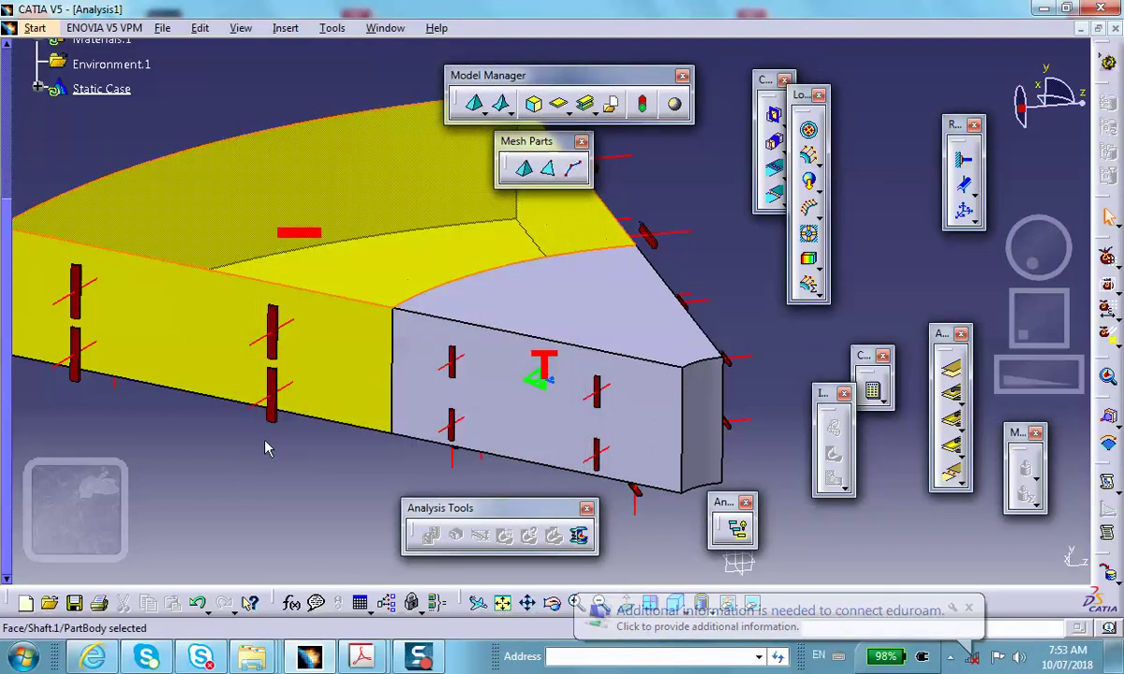
- Undo the transparency change so the parts stay opaque
middle_drag(318, 239, 346, 241)
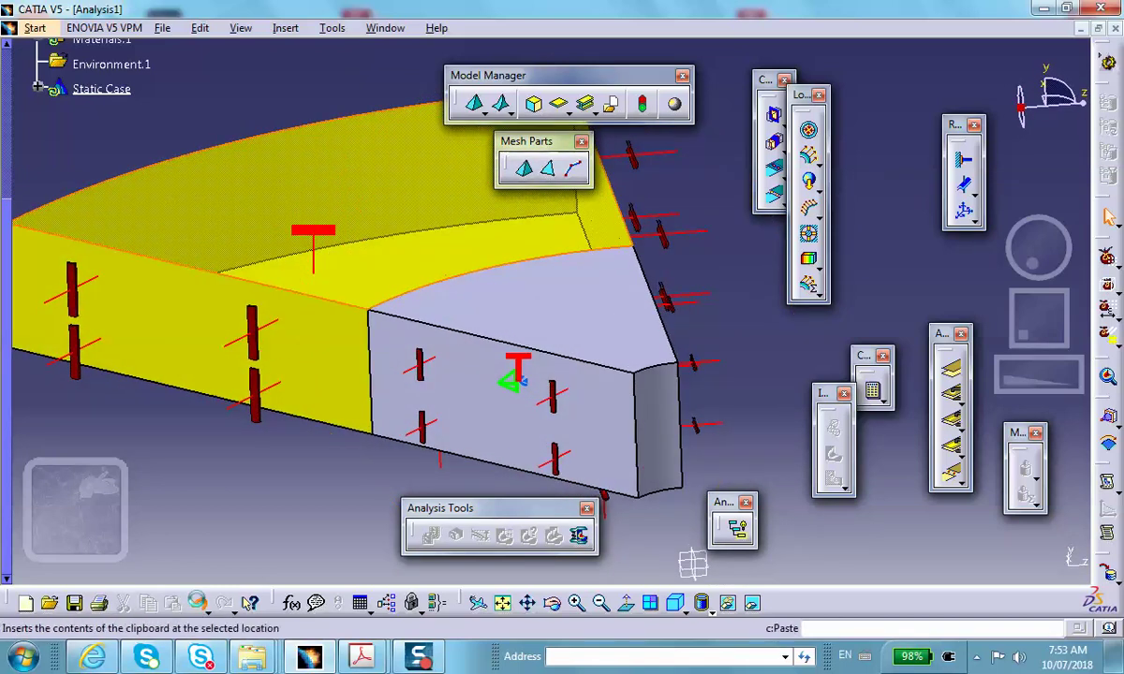
click(196, 604)
middle_drag(322, 432, 343, 431)
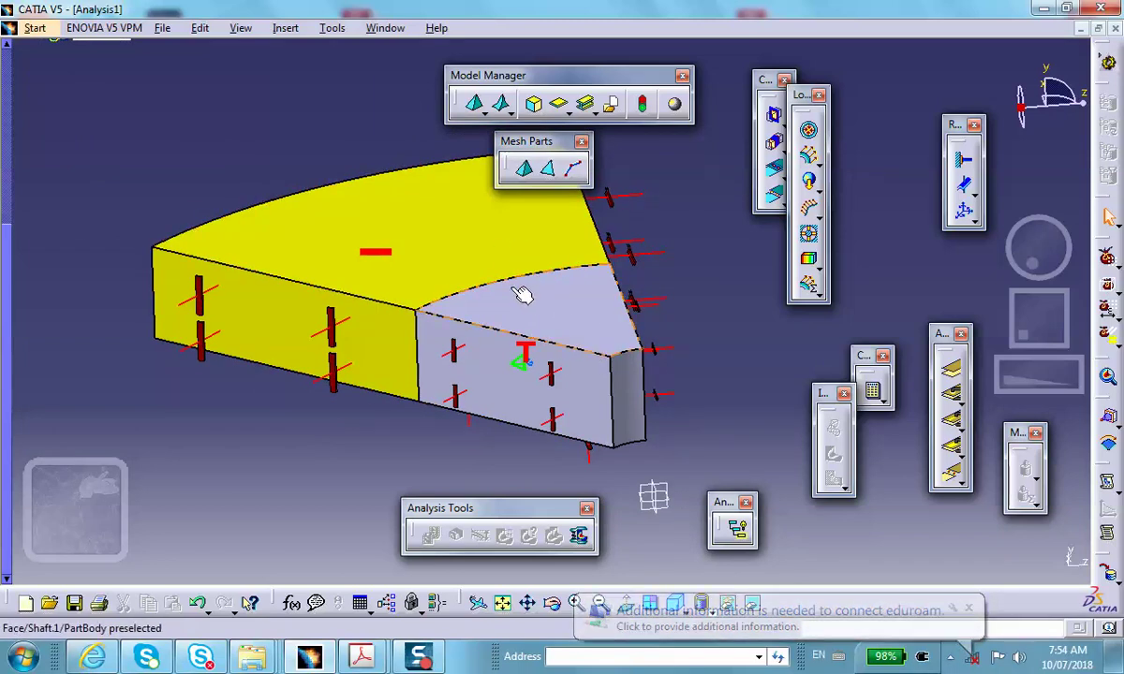
click(956, 375)
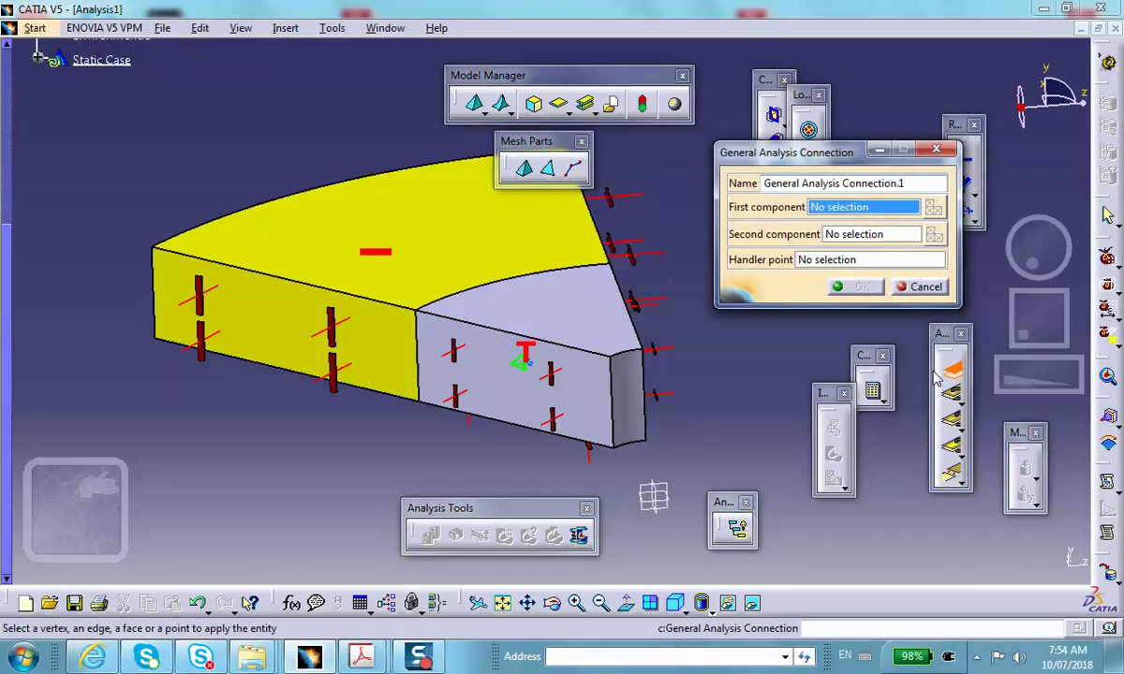
drag(6, 238, 4, 97)
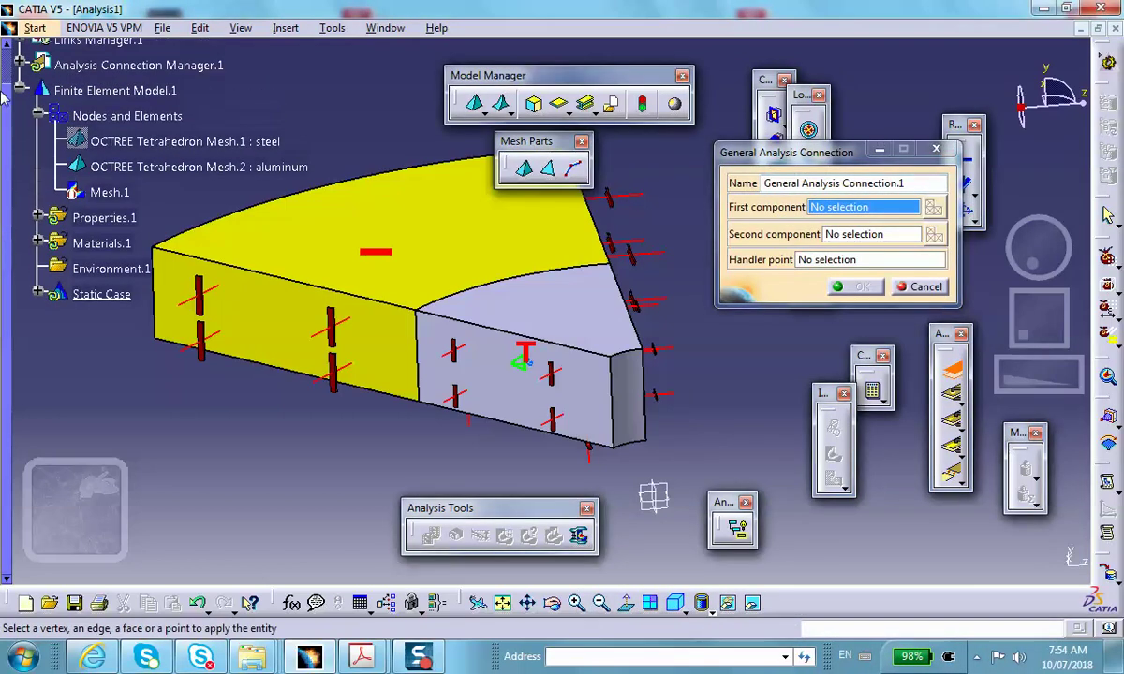
right_click(413, 230)
click(445, 274)
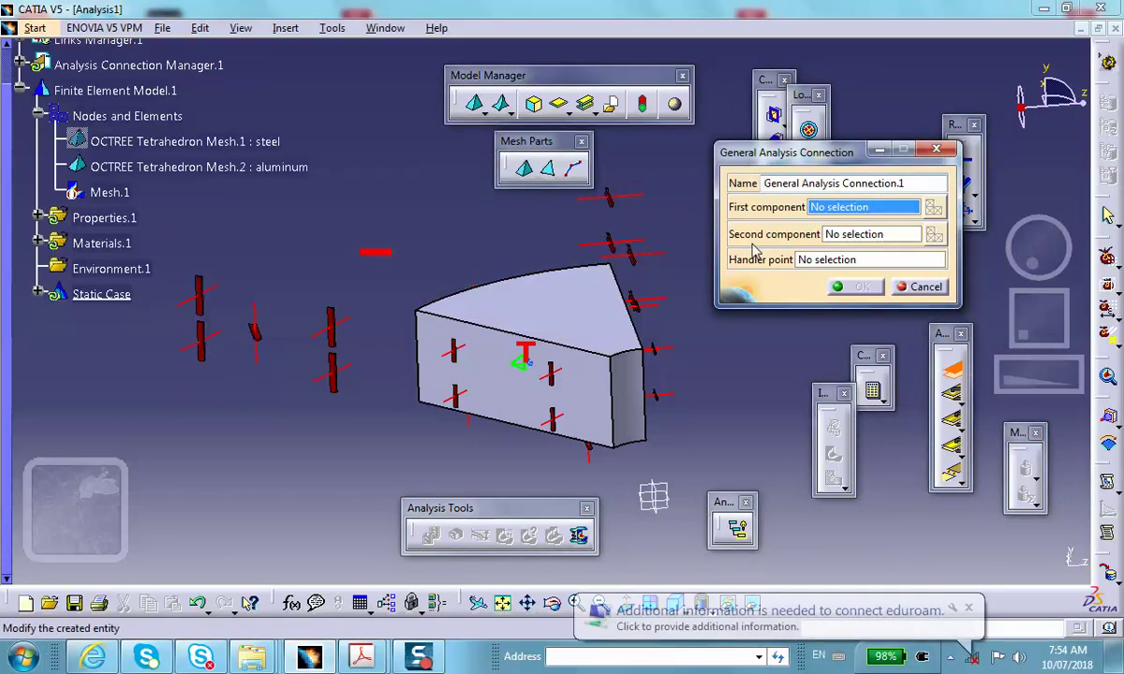
middle_drag(631, 259, 575, 337)
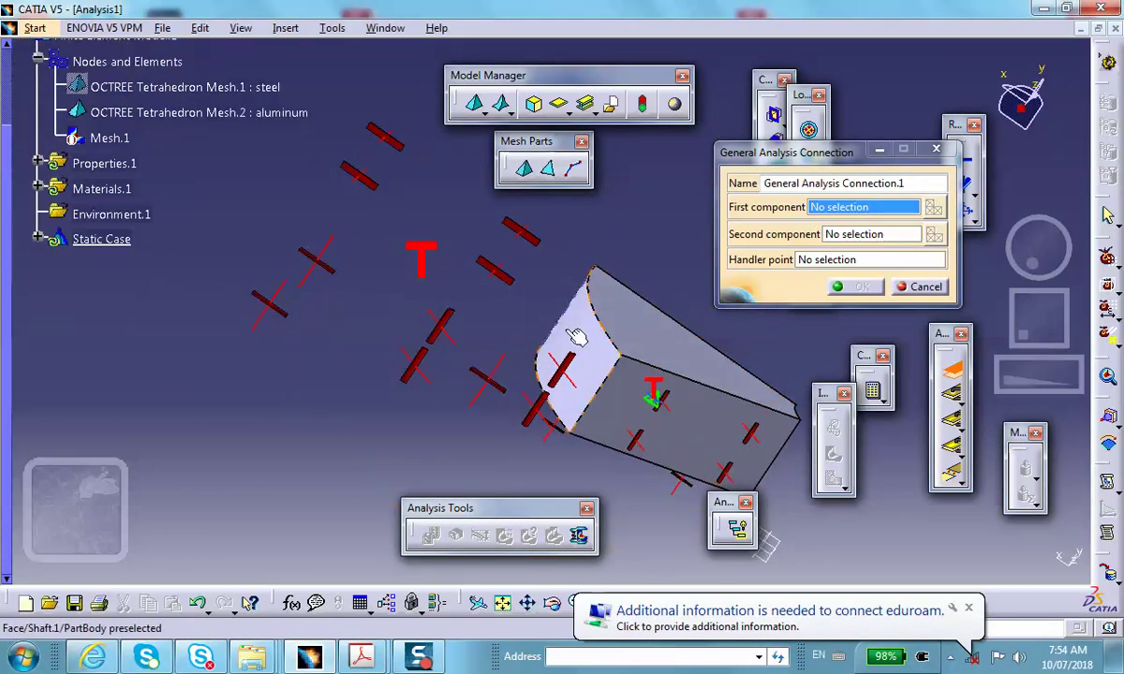
click(573, 335)
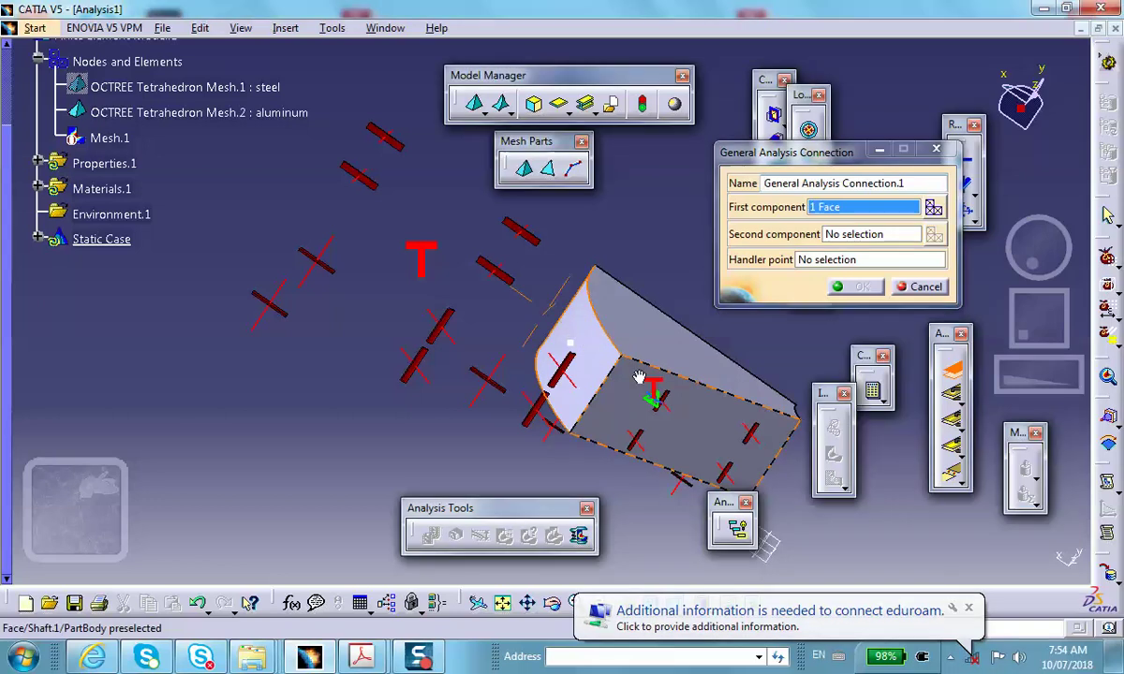
middle_drag(638, 377, 655, 300)
click(848, 235)
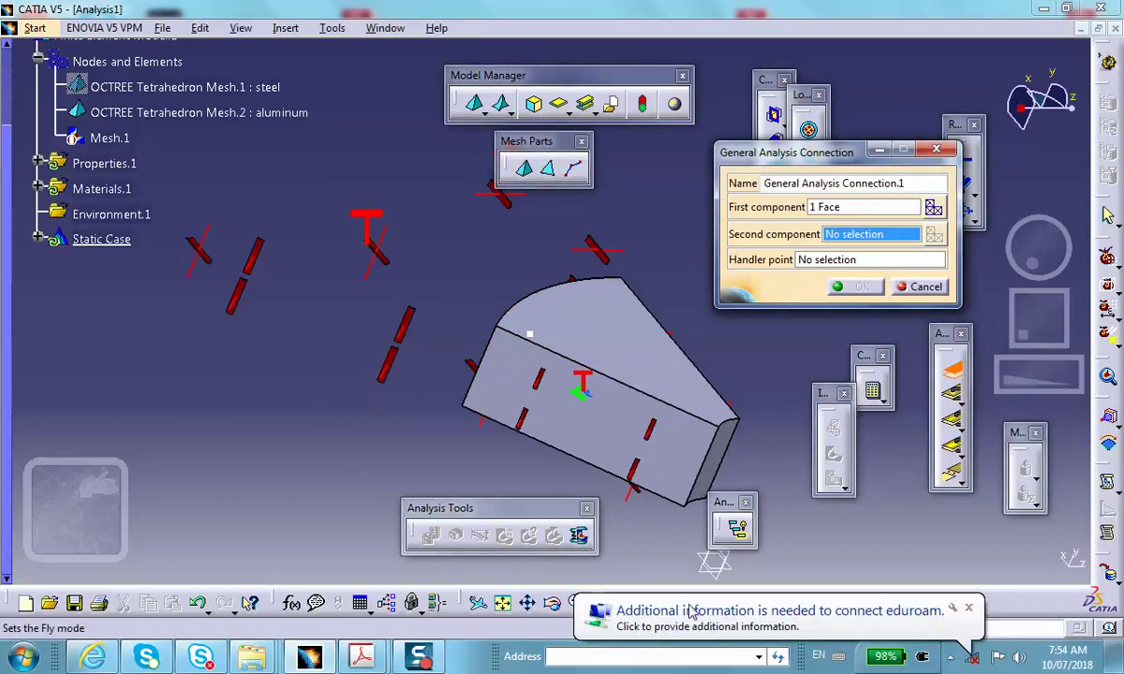
click(970, 609)
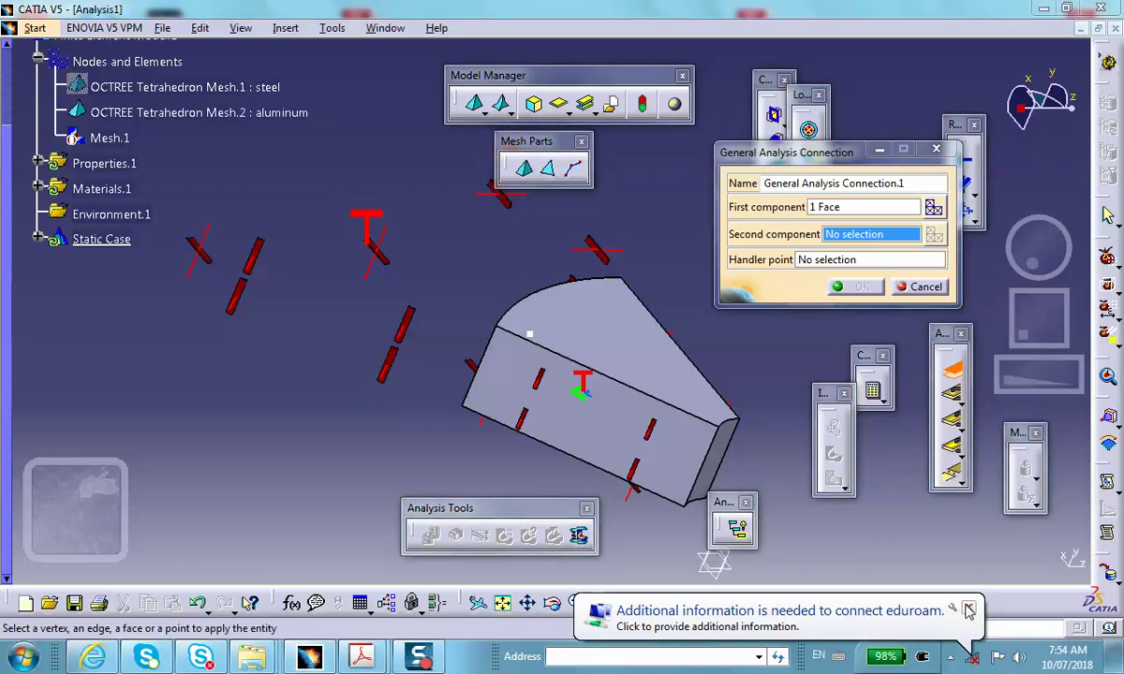
click(969, 611)
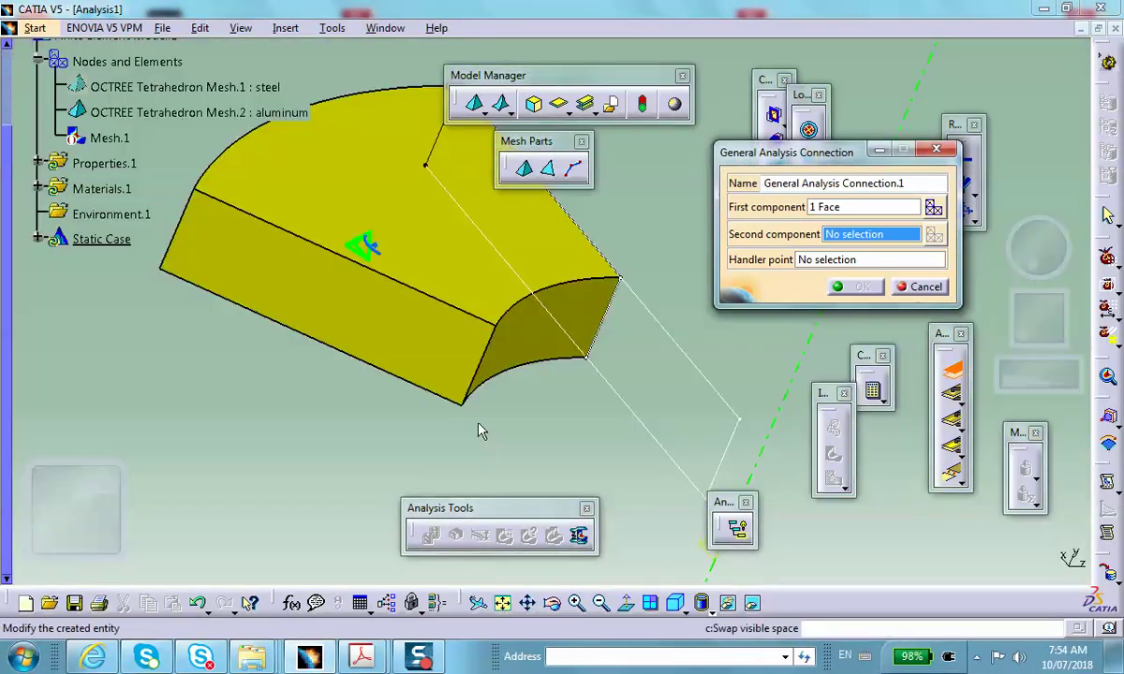
click(526, 333)
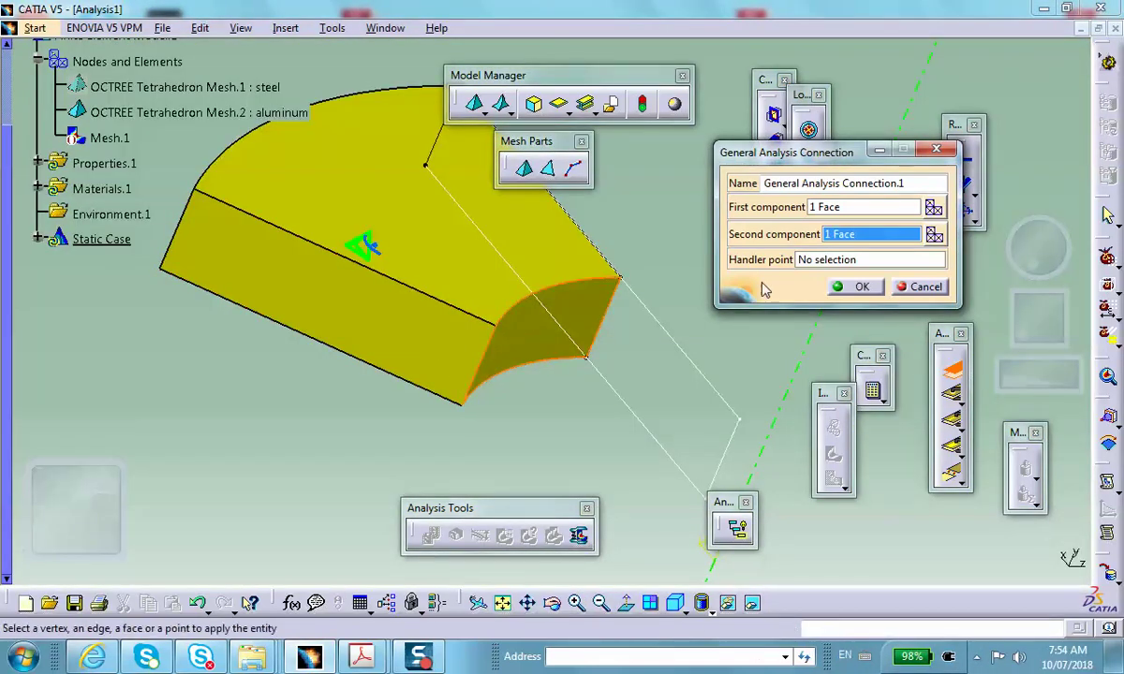
click(862, 288)
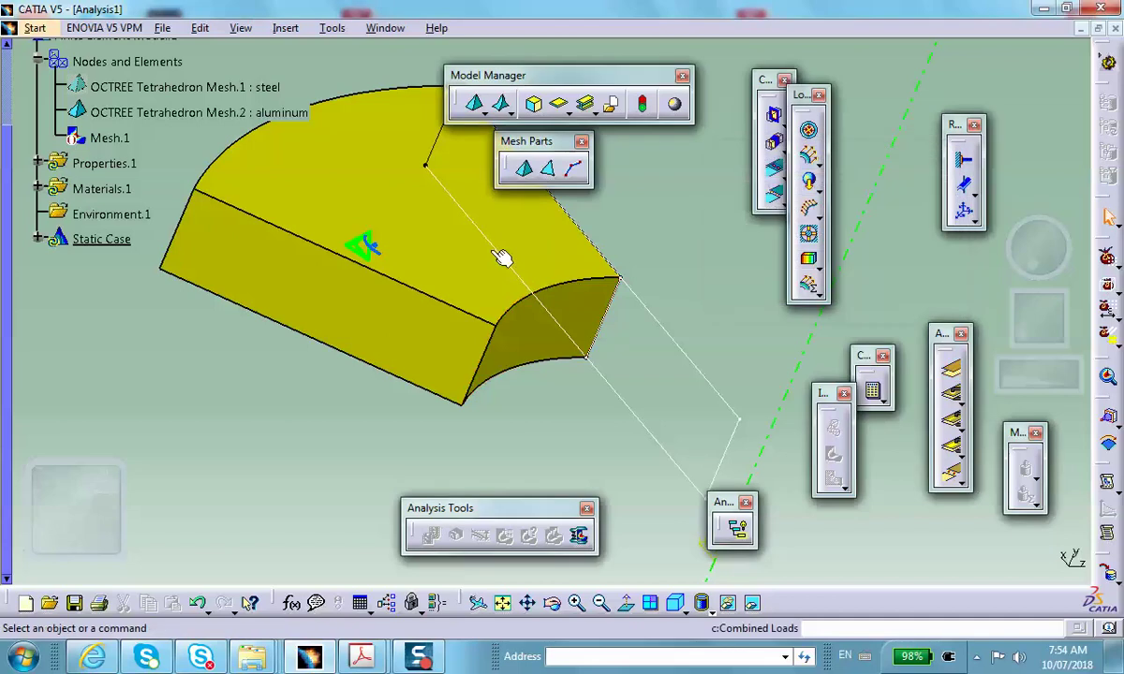
right_click(362, 180)
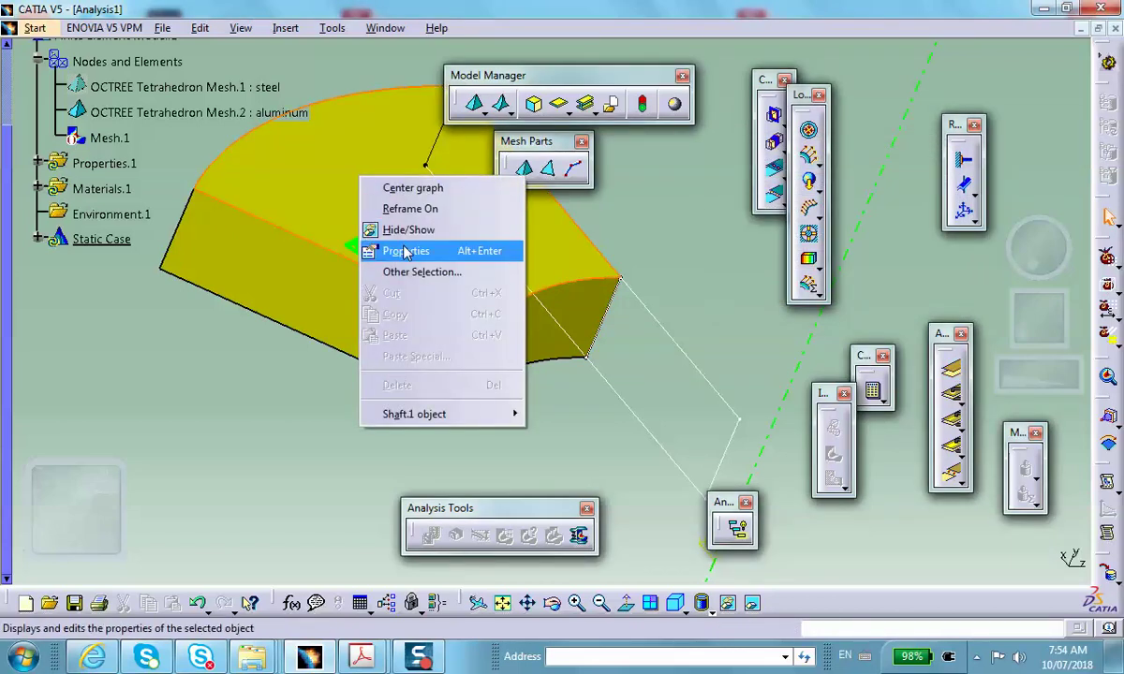
click(389, 230)
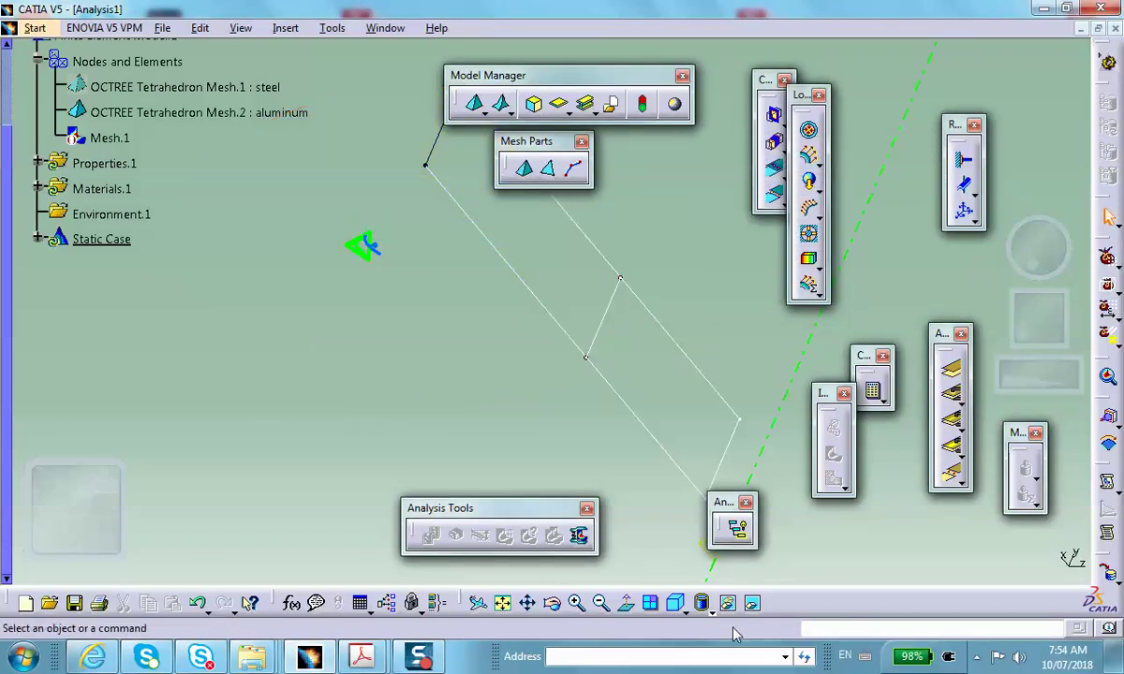
click(753, 604)
middle_drag(528, 335, 532, 363)
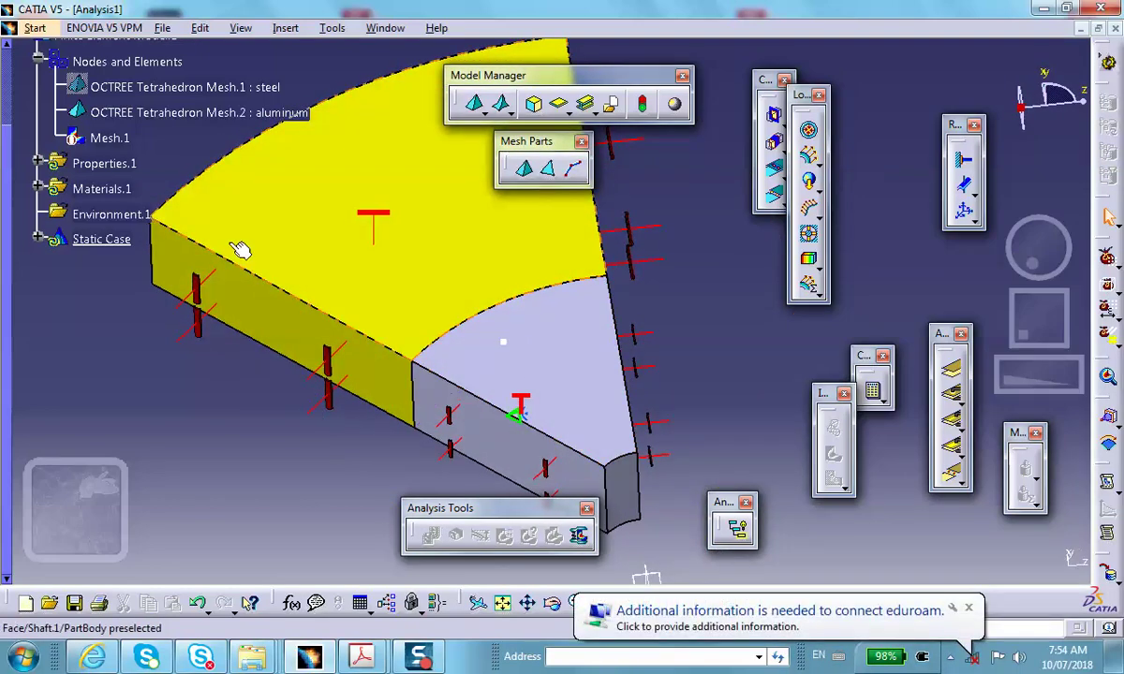
scroll(59, 139, up, 3)
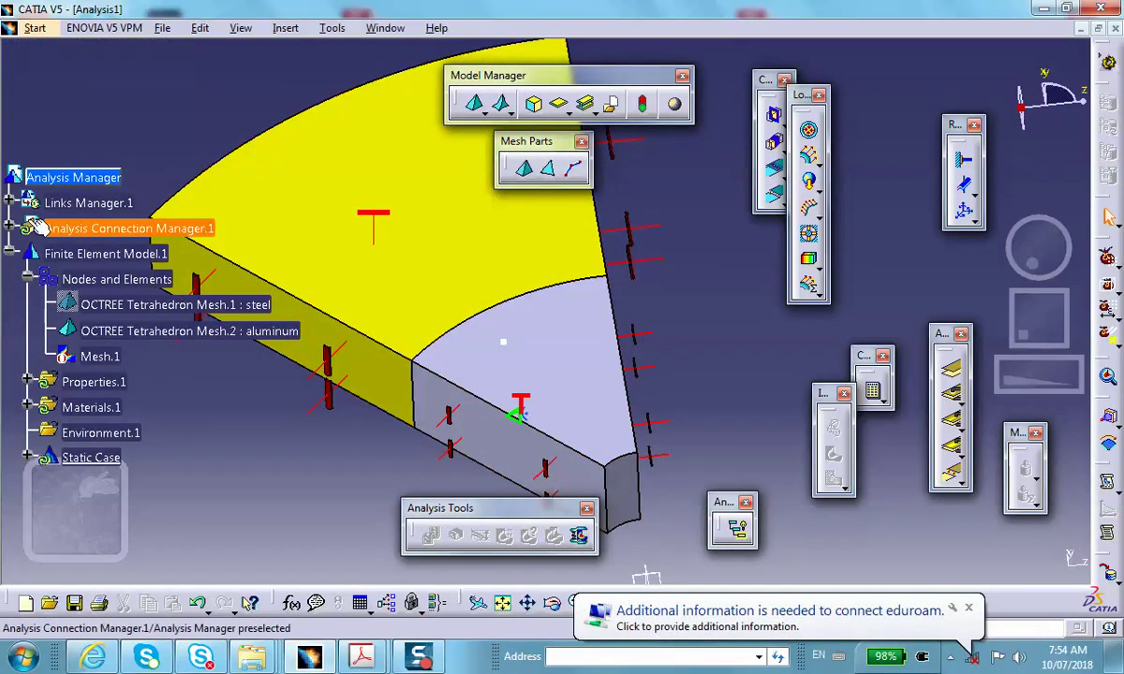
- Expand the Analysis Connection Manager to reveal General Analysis Connection.1
click(9, 227)
click(27, 254)
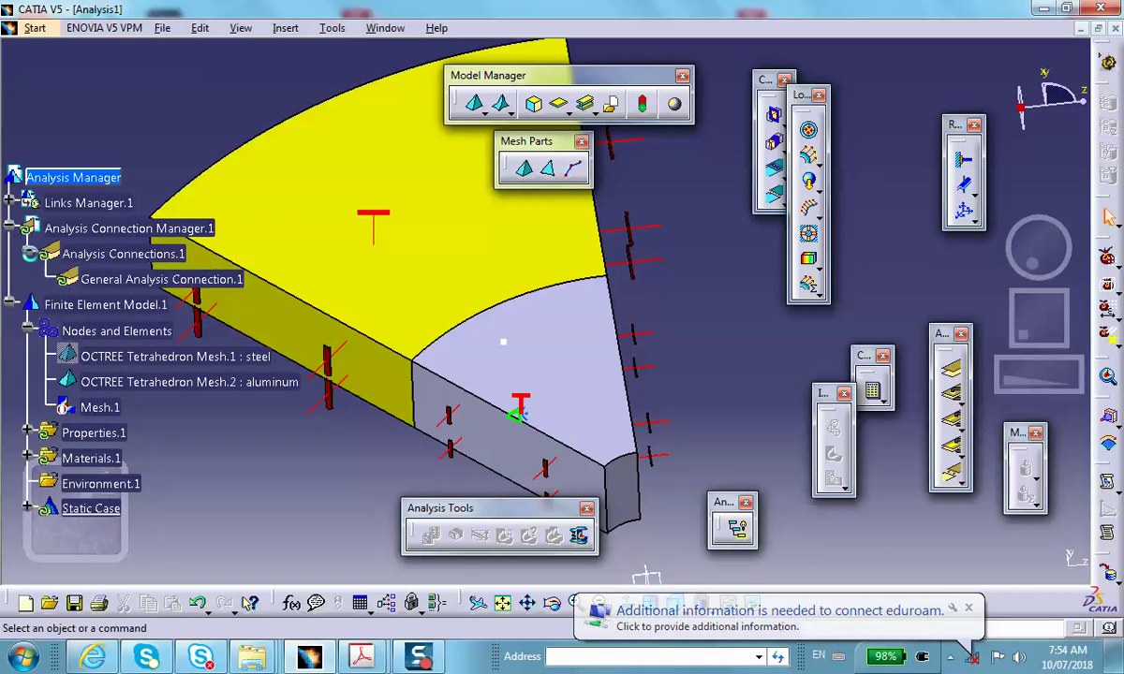
middle_drag(281, 193, 353, 164)
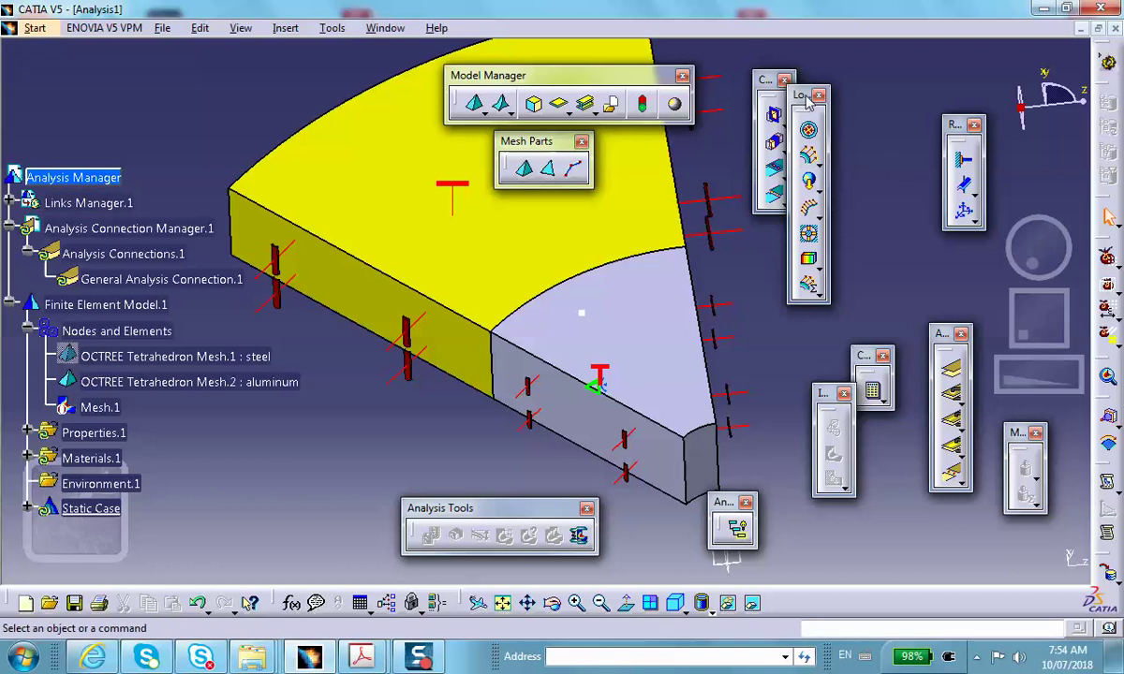
drag(804, 98, 77, 109)
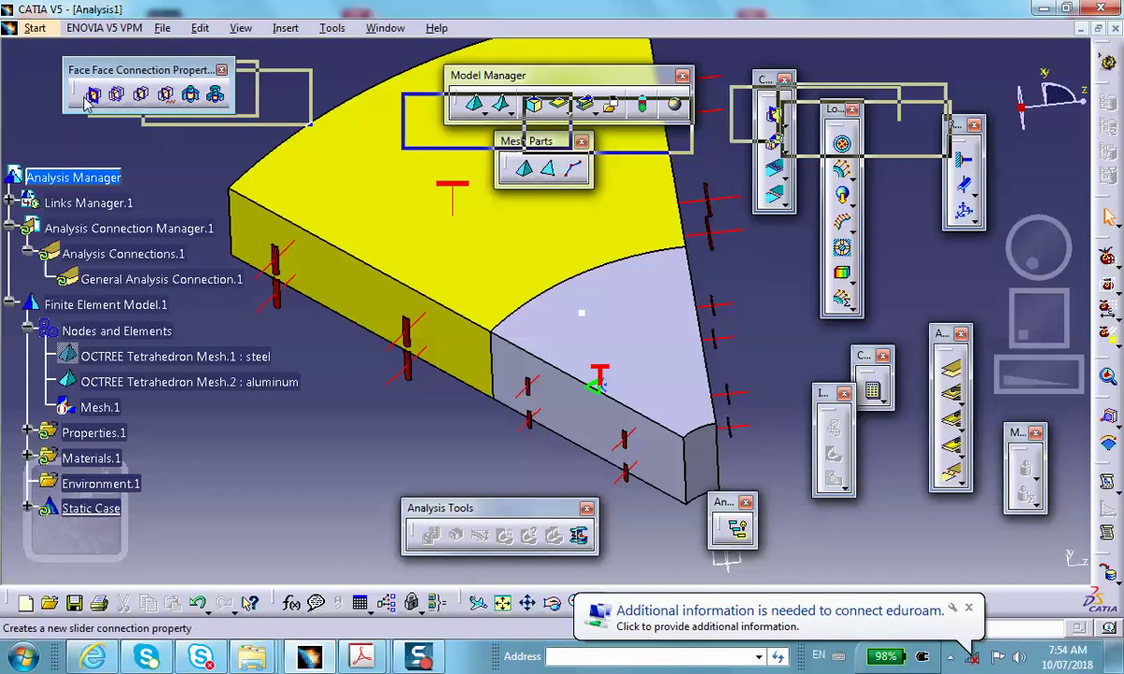
- Create a Fastened Connection Property using General Analysis Connection.1 as support
click(141, 97)
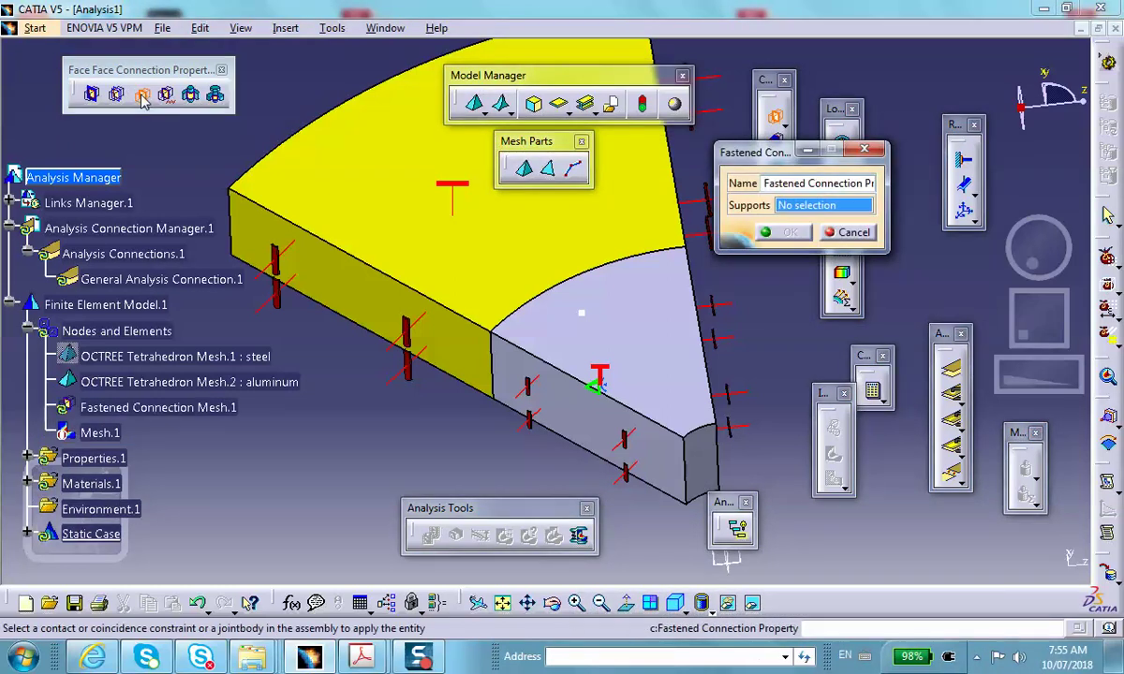
click(122, 279)
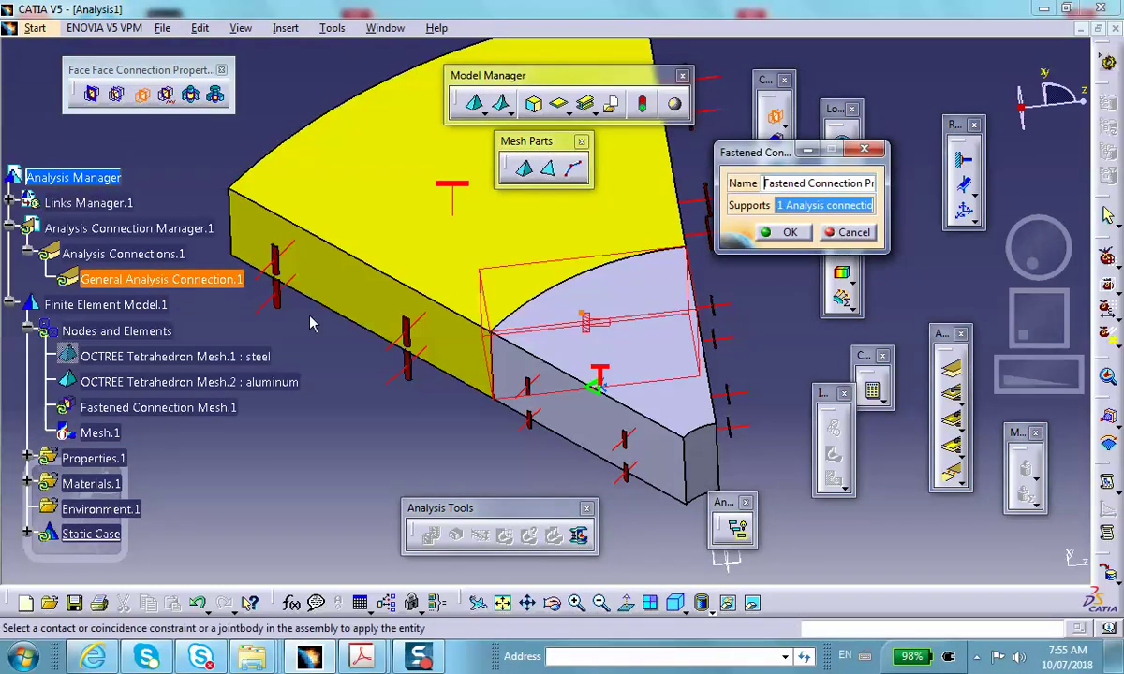
middle_drag(601, 349, 621, 333)
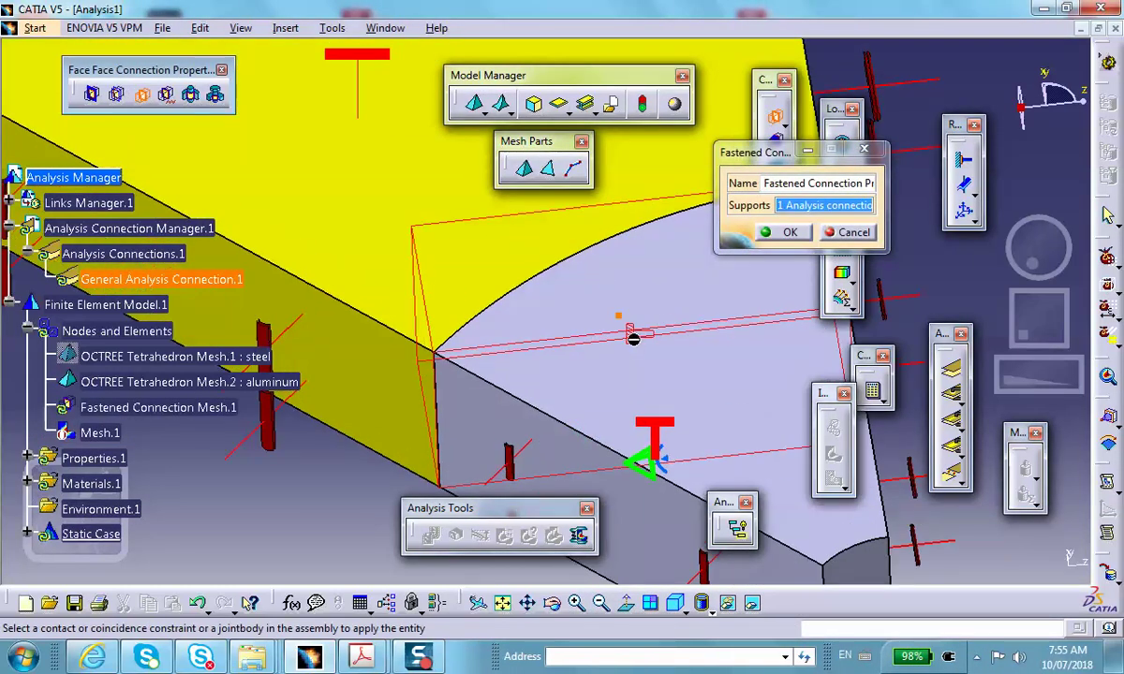
click(789, 232)
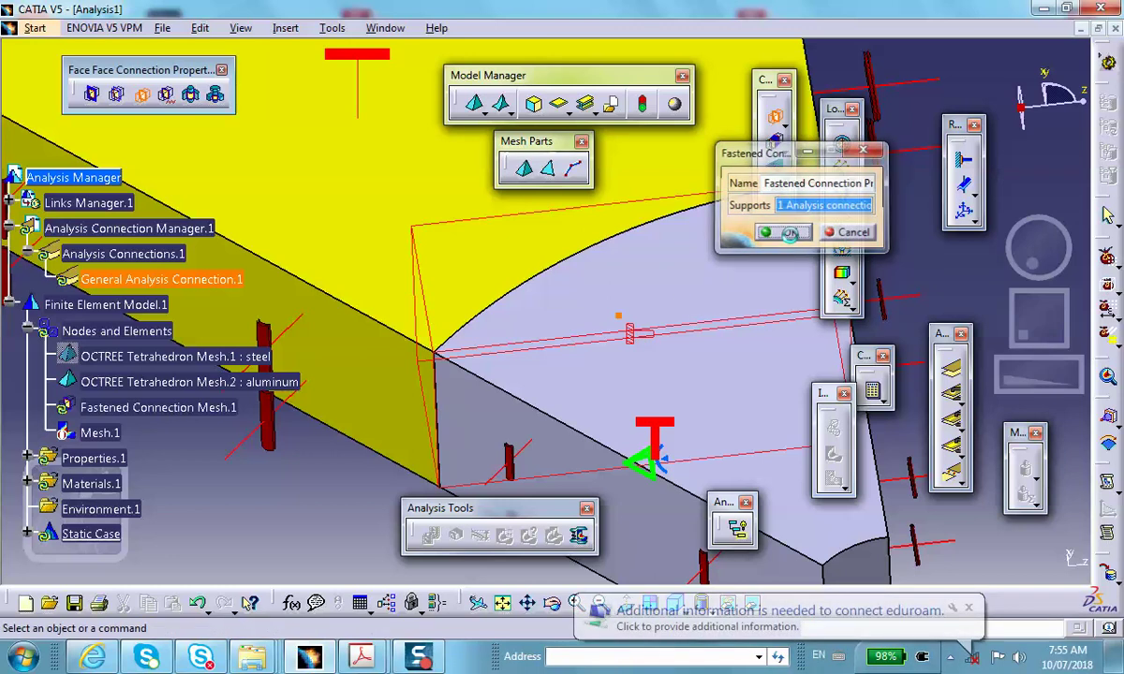
middle_drag(655, 293, 496, 361)
middle_drag(258, 147, 341, 319)
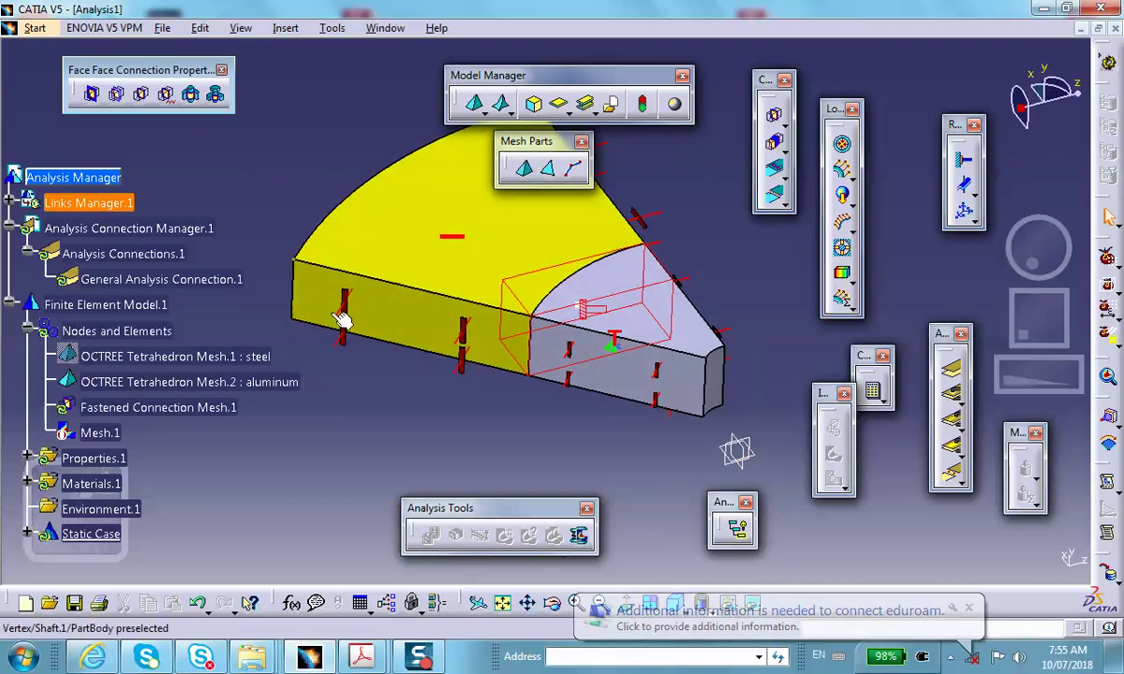
- Save the analysis as Analysis1.CATAnalysis in the steel-aluminum_thermal folder via Save Management
click(162, 28)
click(56, 221)
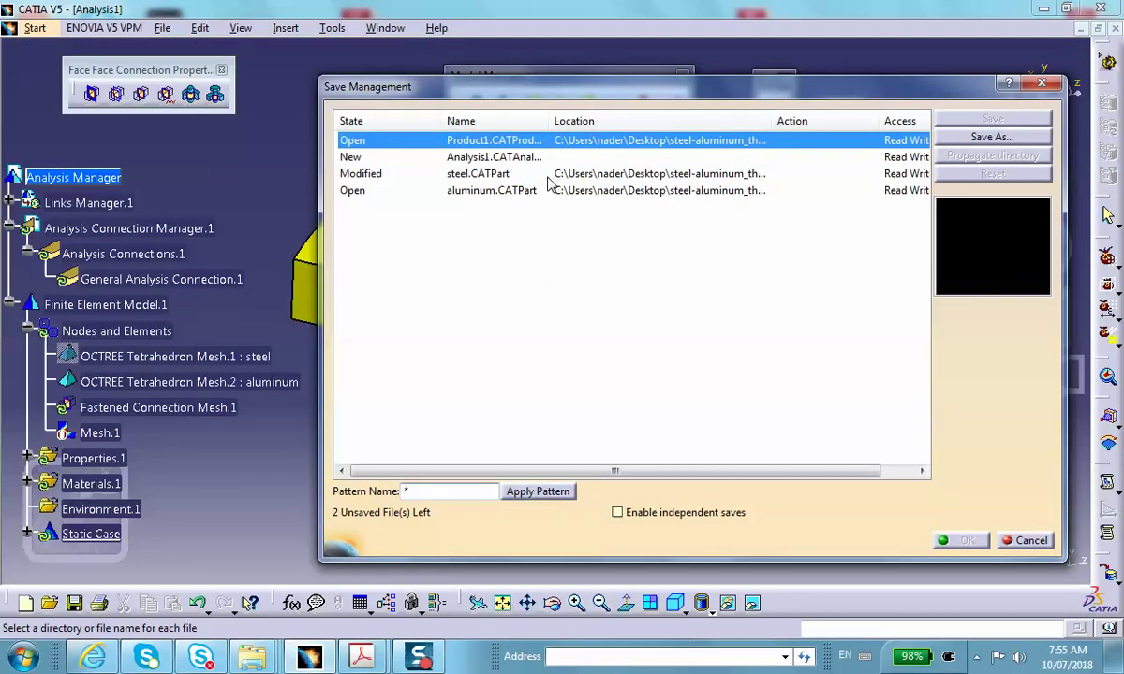
click(537, 157)
click(990, 139)
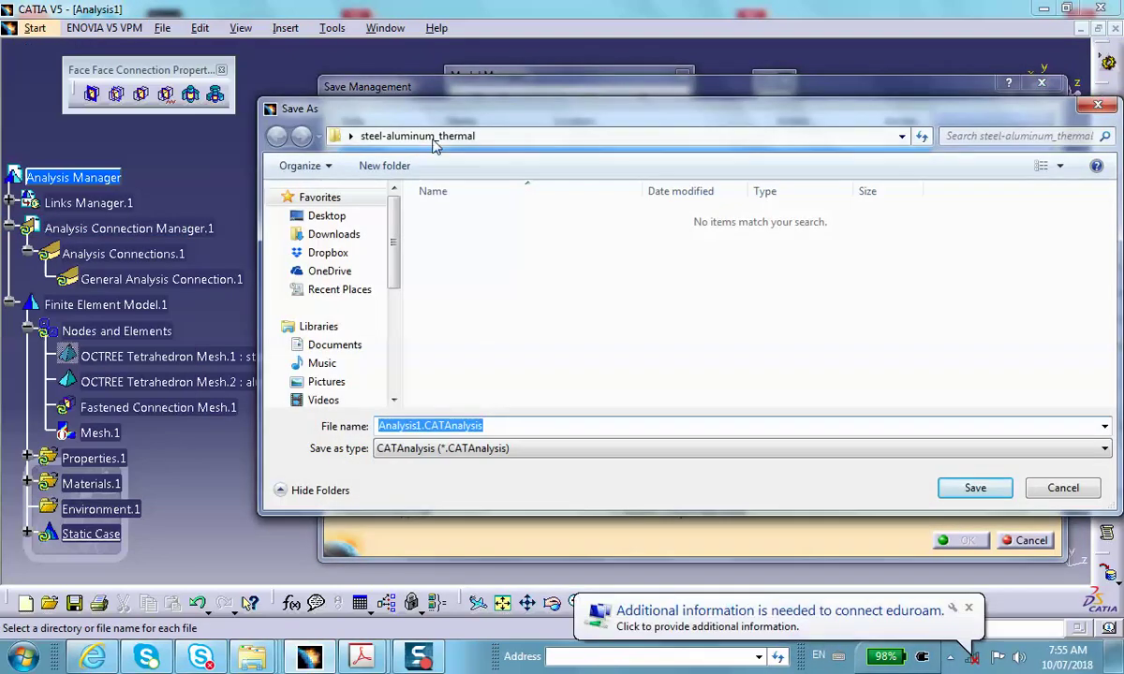
click(985, 491)
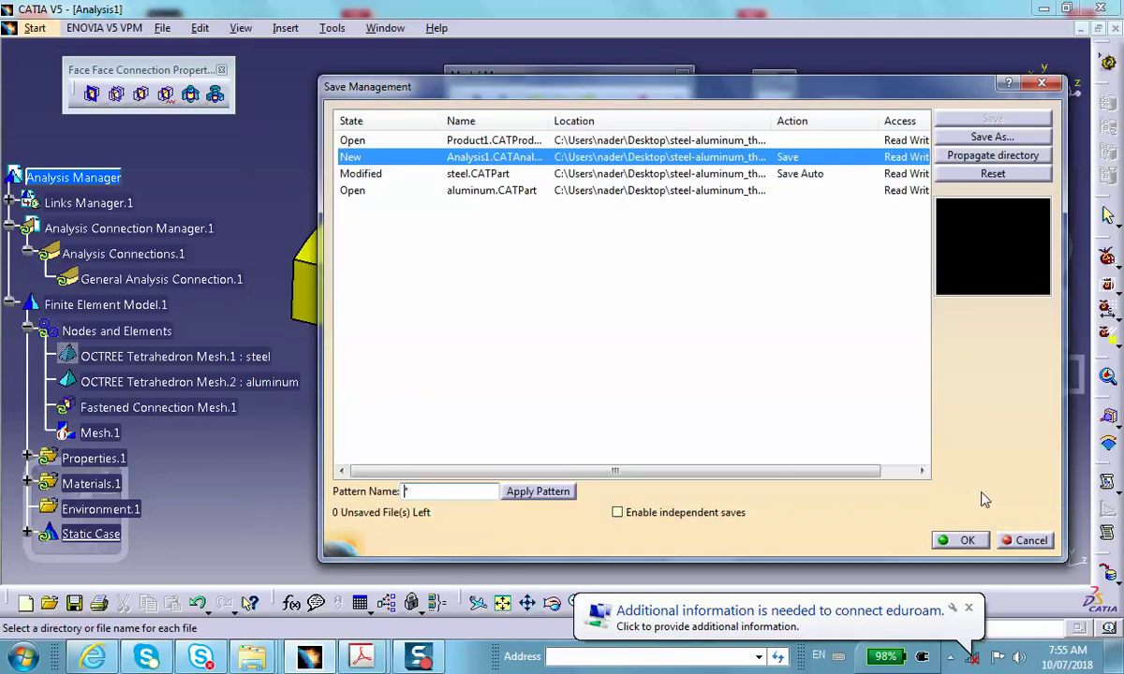
click(972, 541)
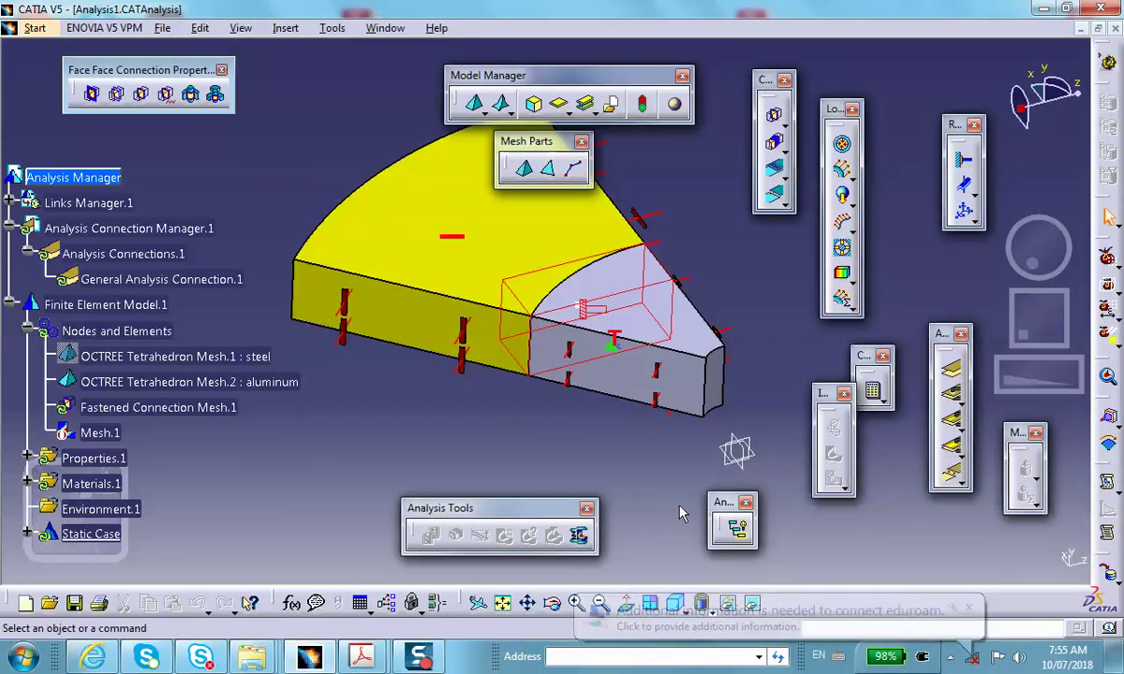
- Compute all cases, accept the rotation-constraint warning, and display the deformed mesh result
click(873, 392)
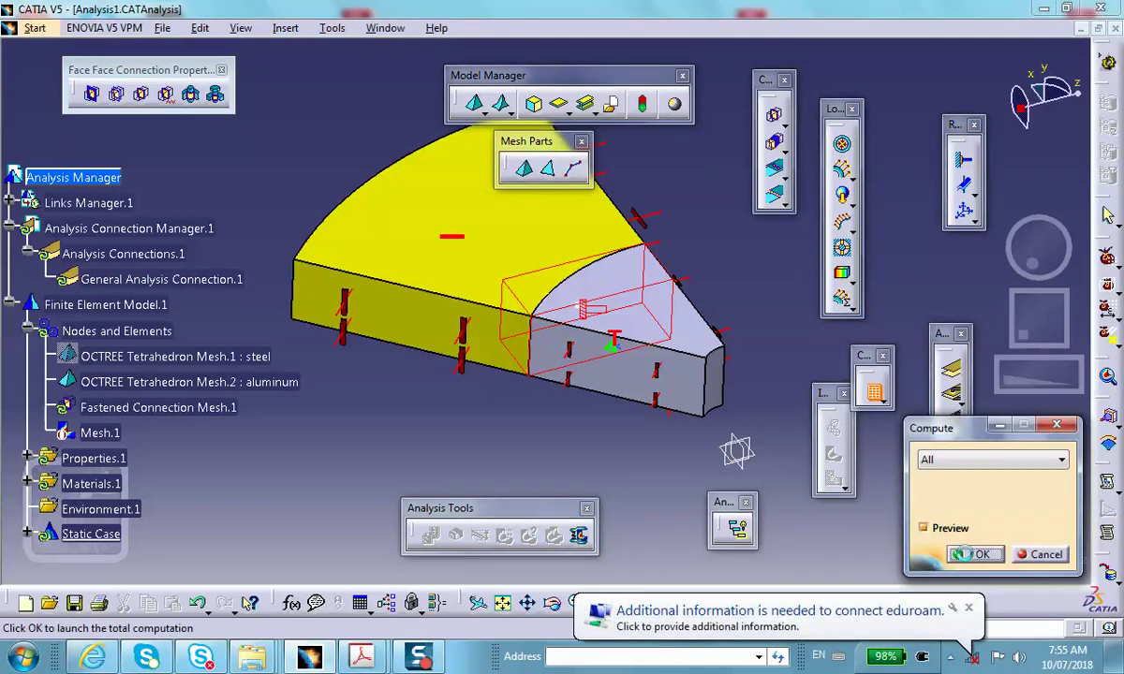
click(974, 553)
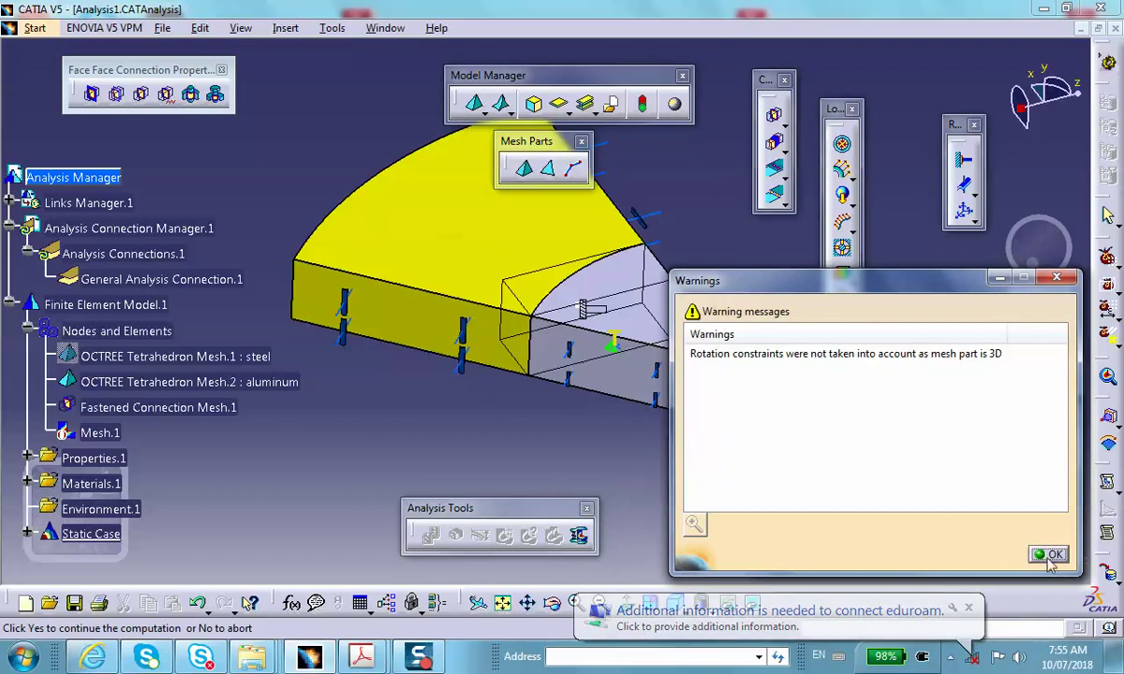
click(1050, 557)
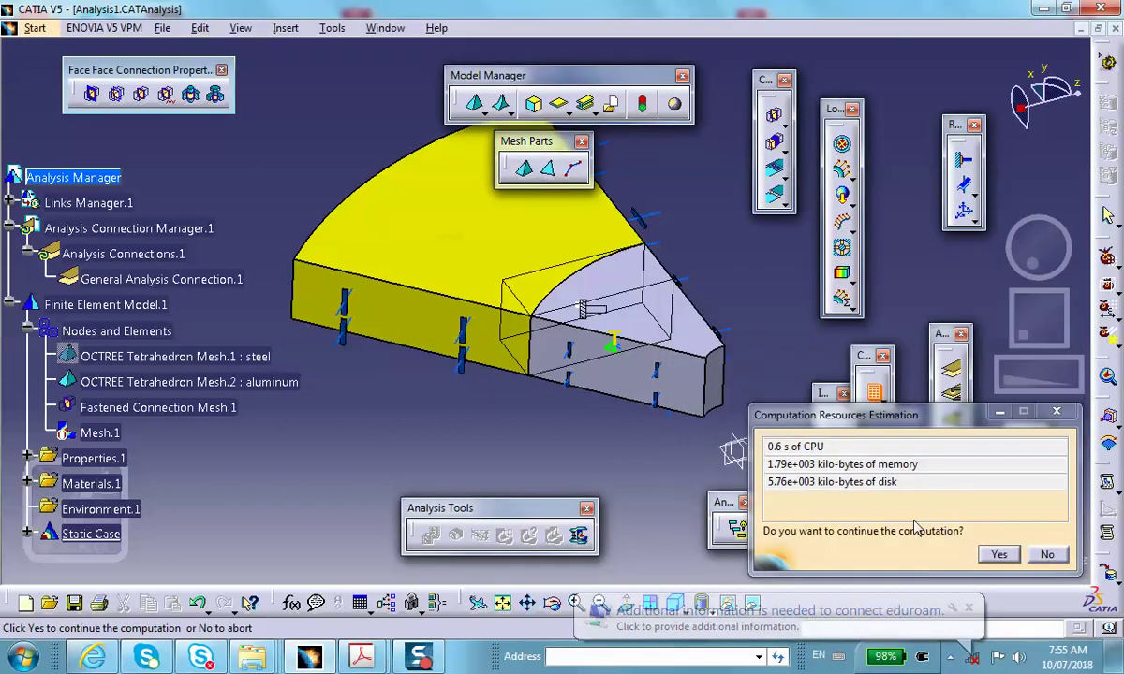
click(995, 555)
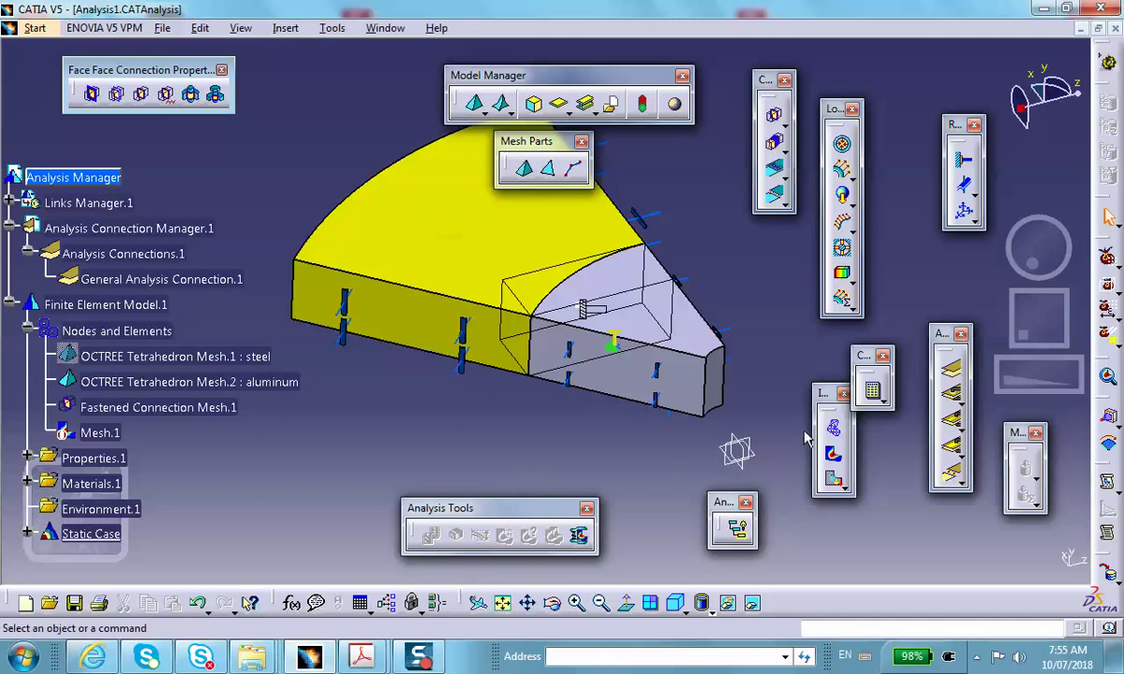
middle_drag(806, 438, 562, 450)
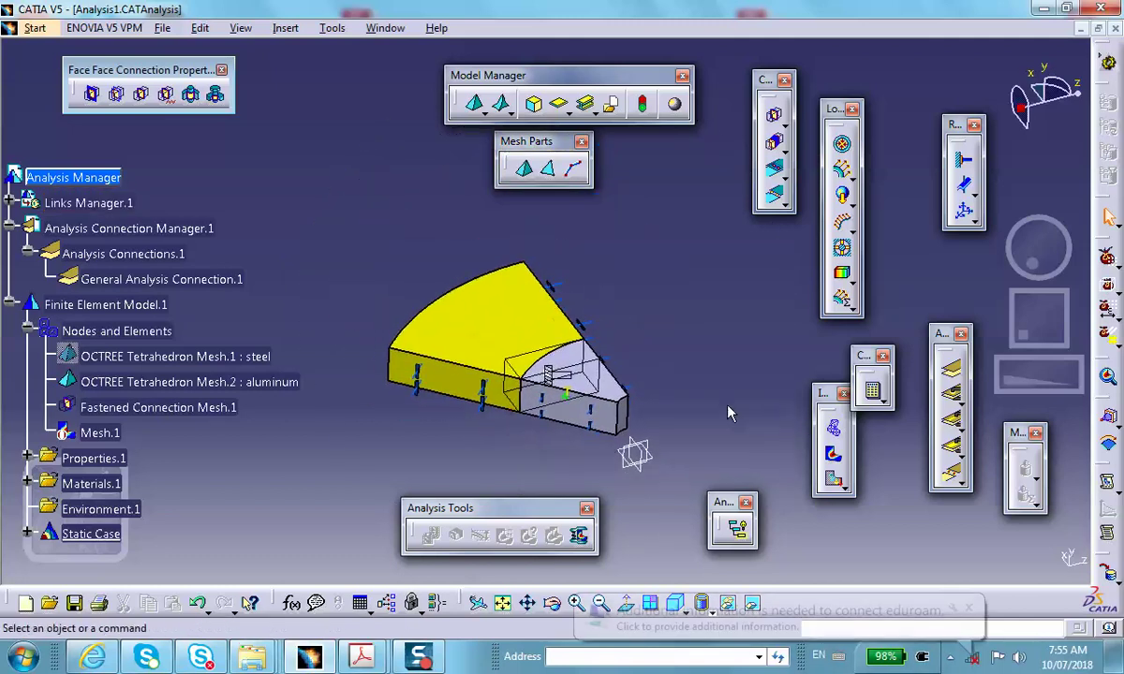
click(835, 431)
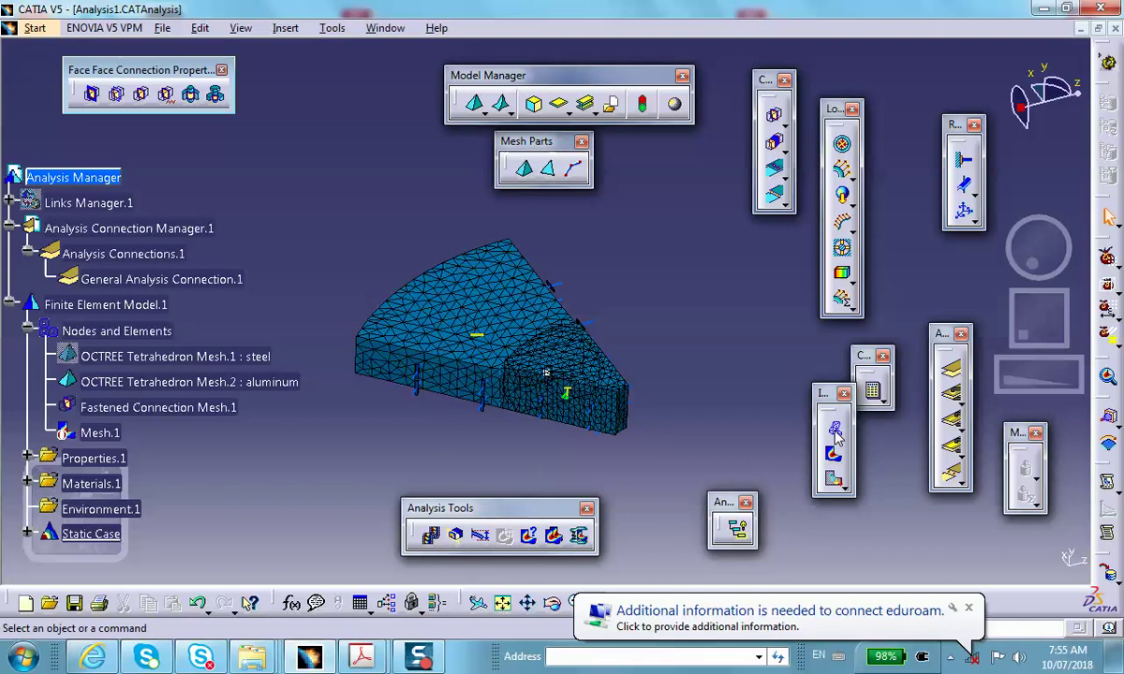
- Play the deformation animation, then close it and dismiss the network connection notification
click(434, 535)
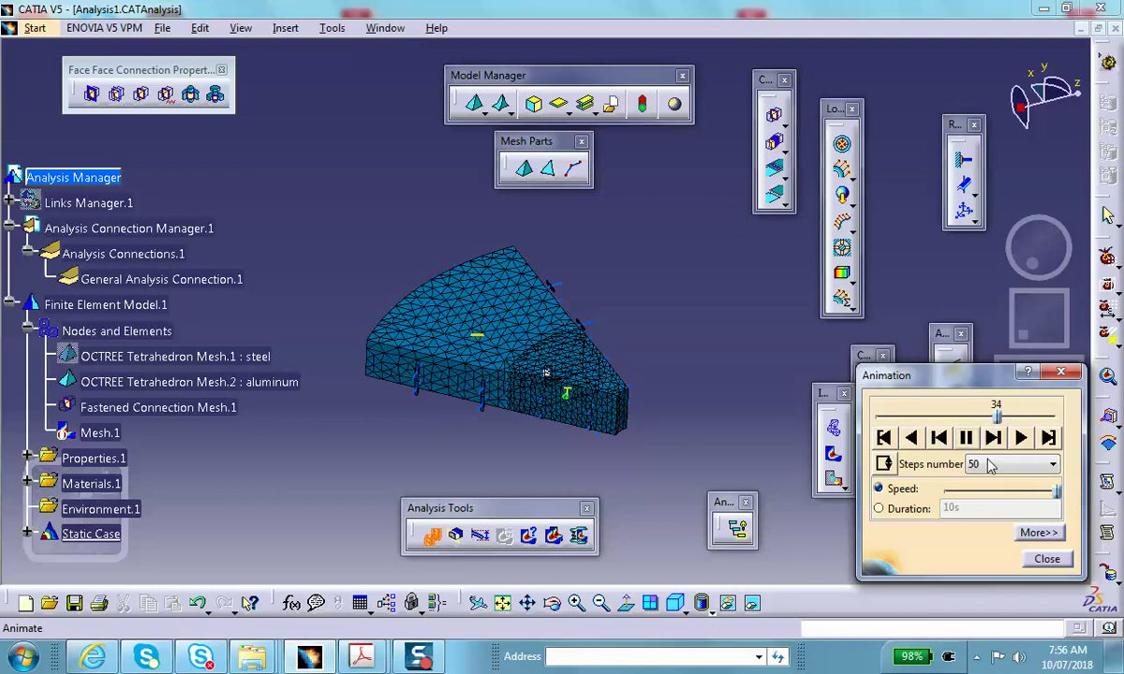
click(1055, 560)
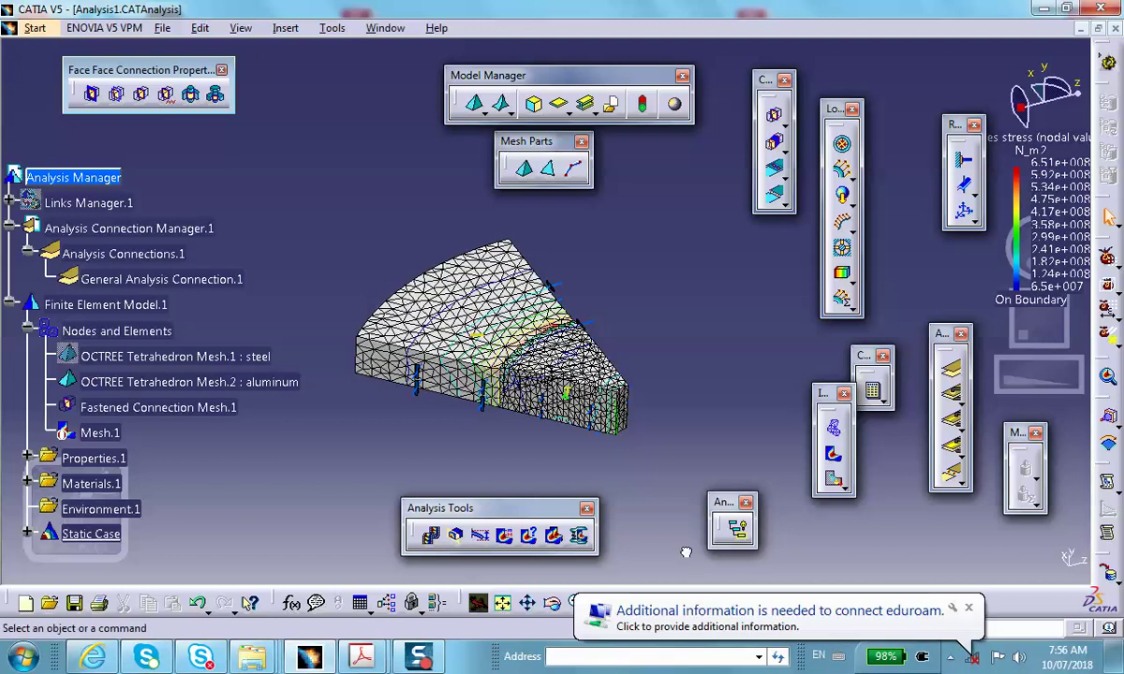
click(970, 611)
- Switch to Shading with Material, zoom on the steel–aluminium joint, and move the stress legend beside the model
click(705, 607)
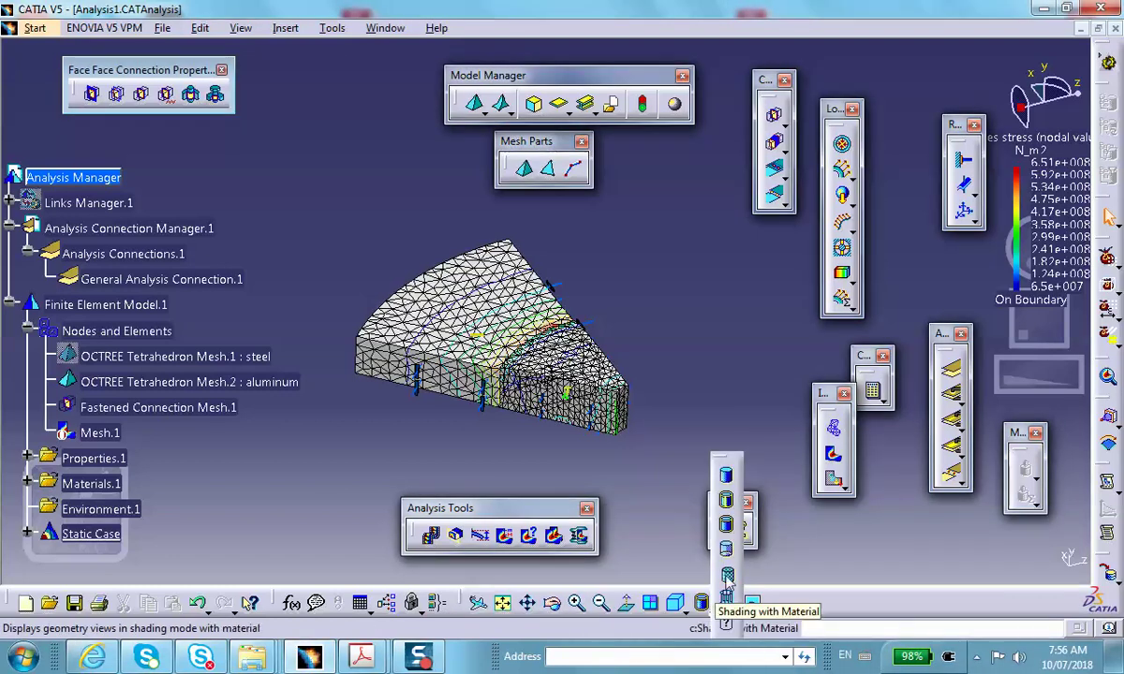
click(727, 575)
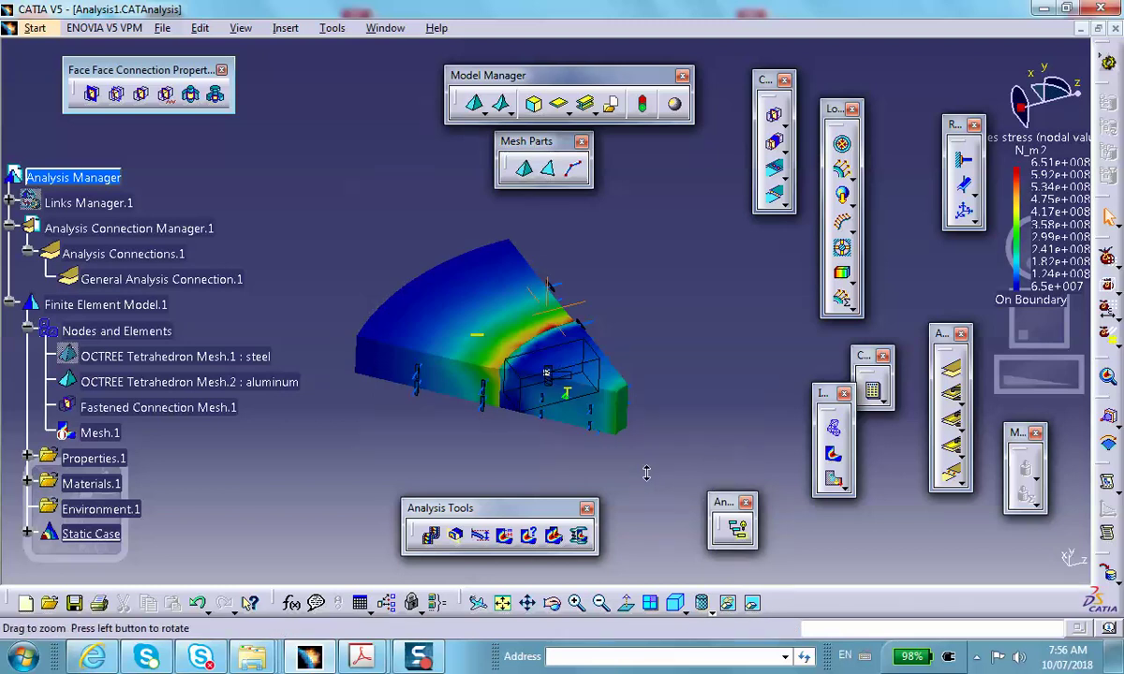
middle_drag(647, 473, 614, 414)
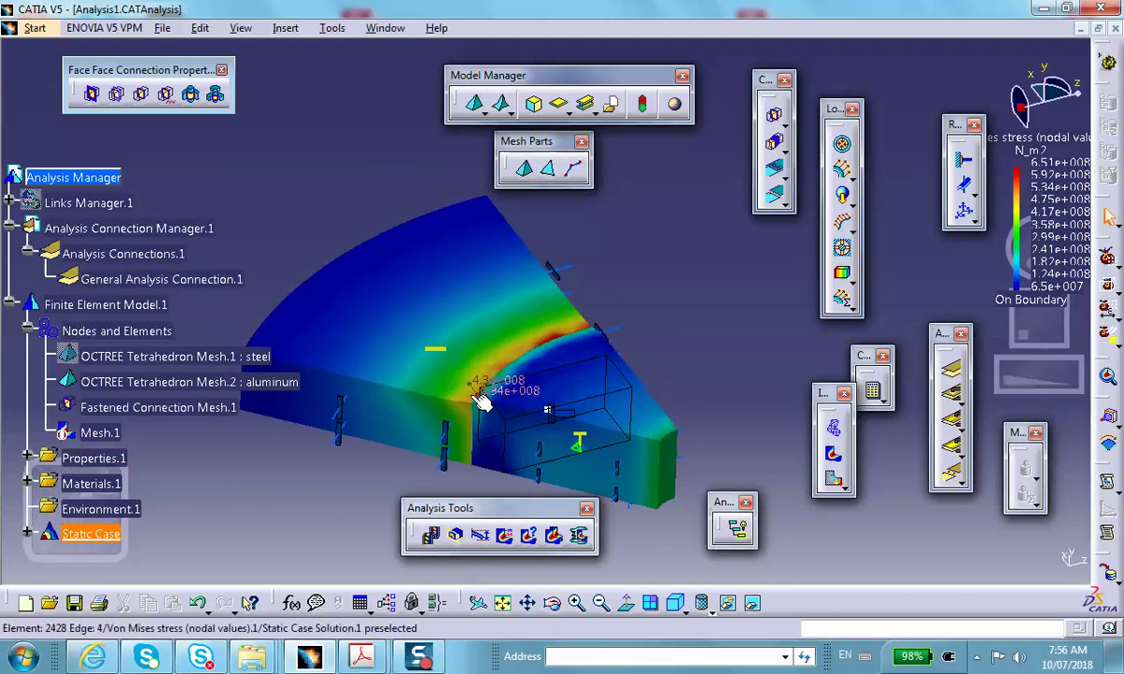
mouse_move(585, 350)
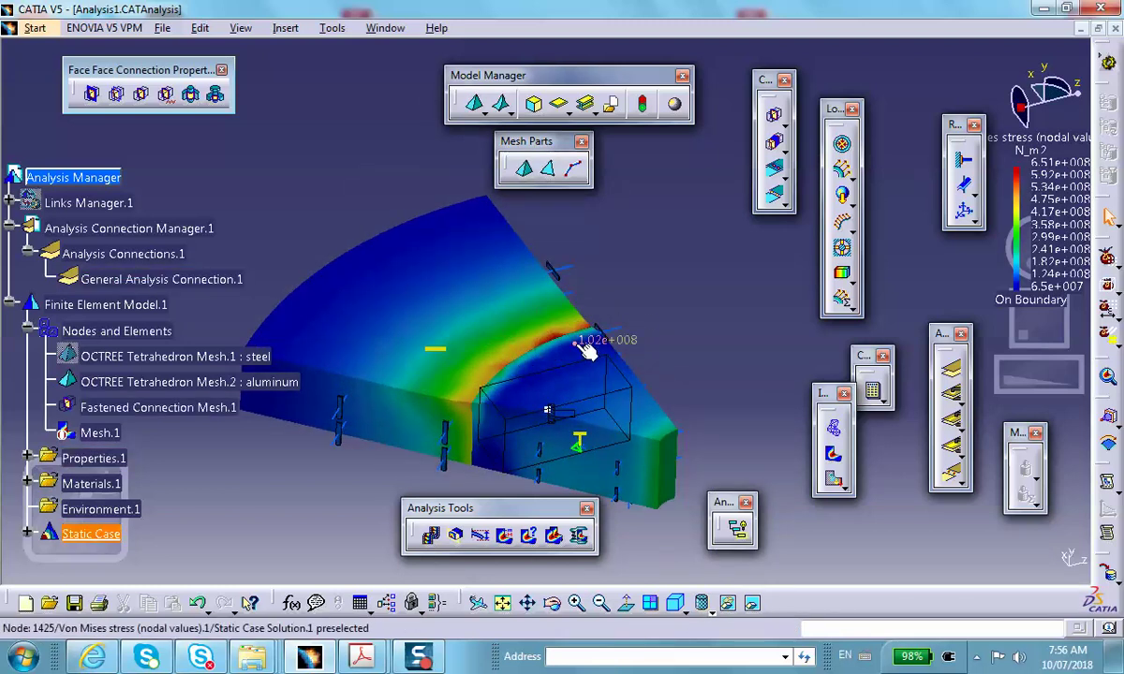
middle_drag(506, 343, 520, 371)
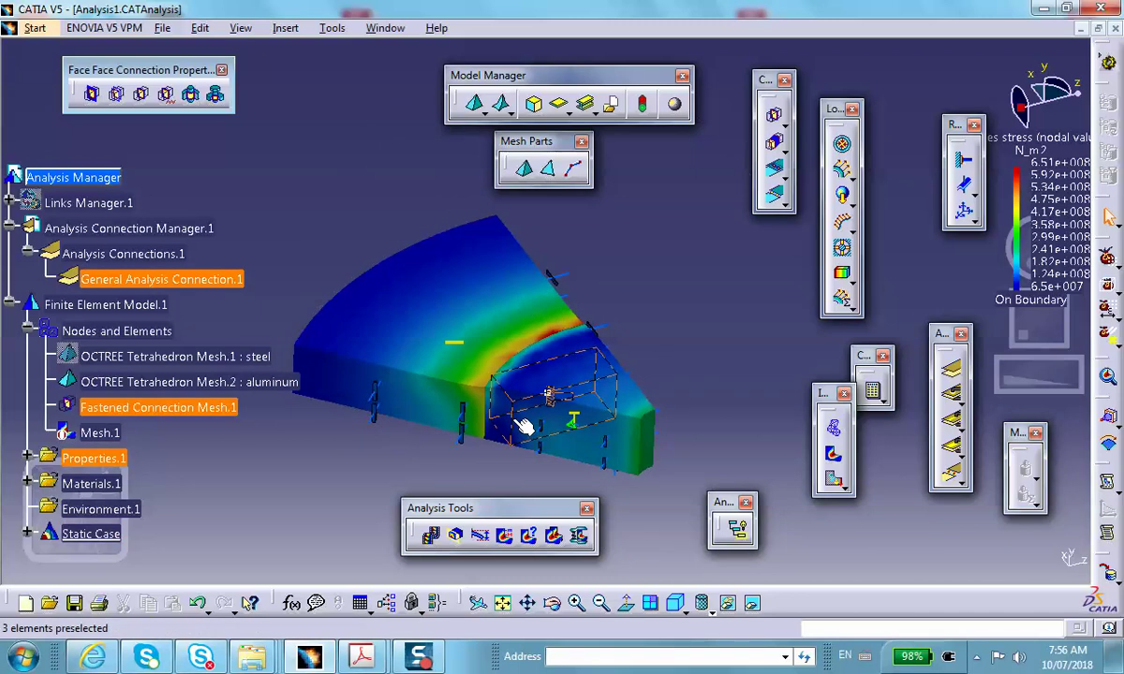
click(1014, 187)
drag(1013, 187, 682, 258)
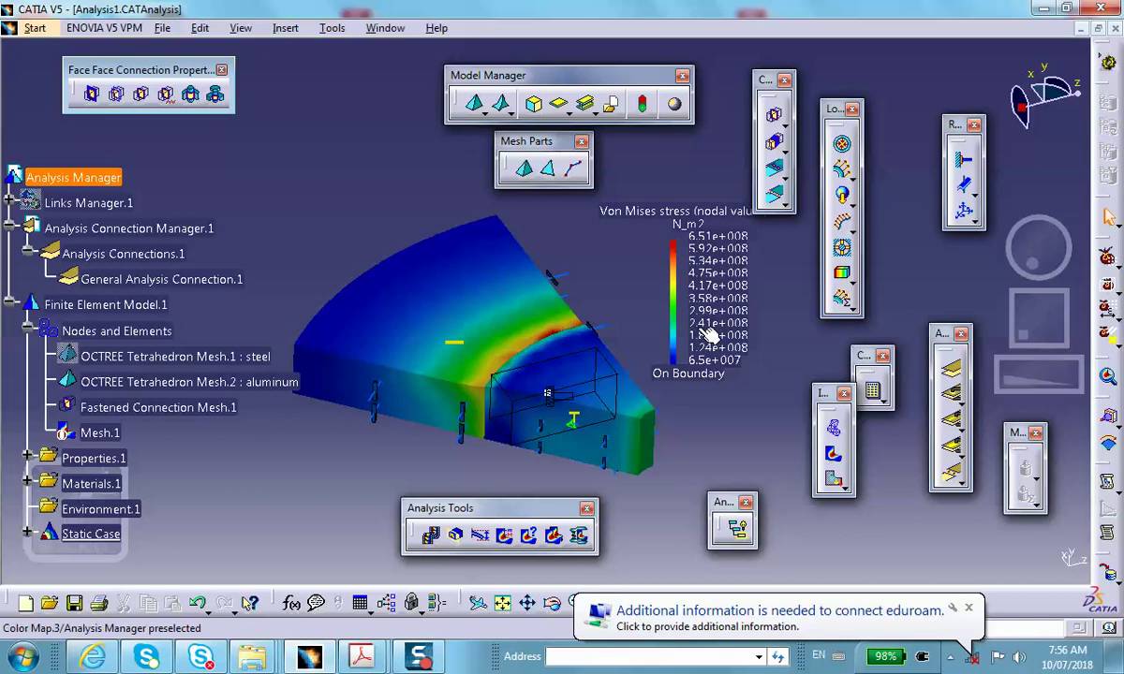